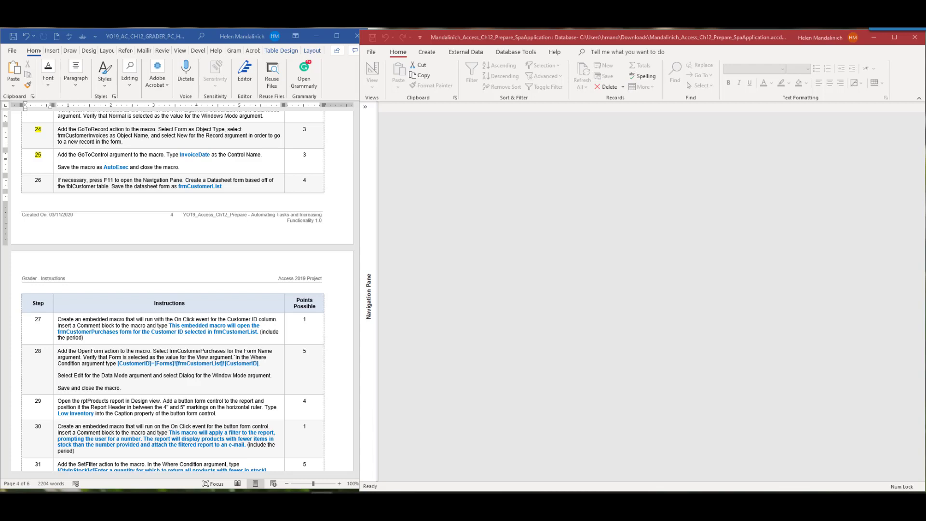
Expand and collapse the Navigation Pane, then bring up the eText reading on embedded macros
left_click(365, 107)
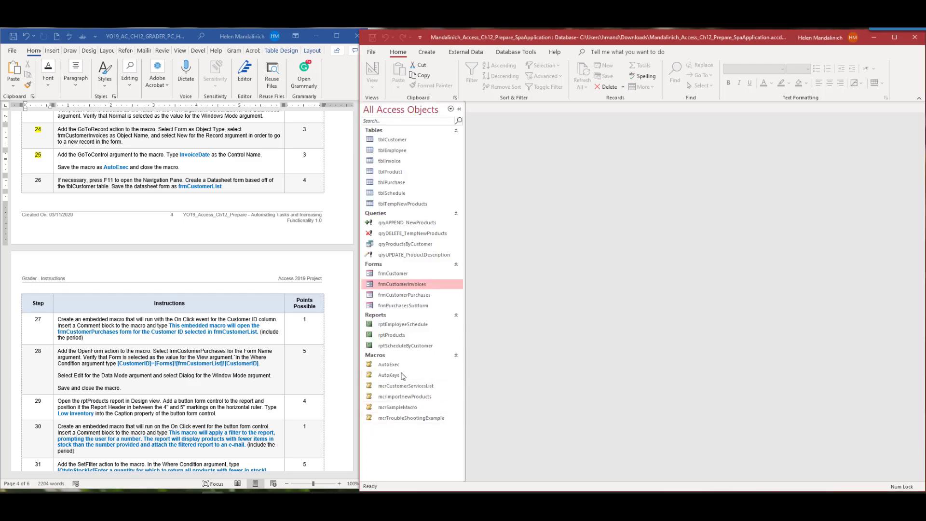
left_click(460, 109)
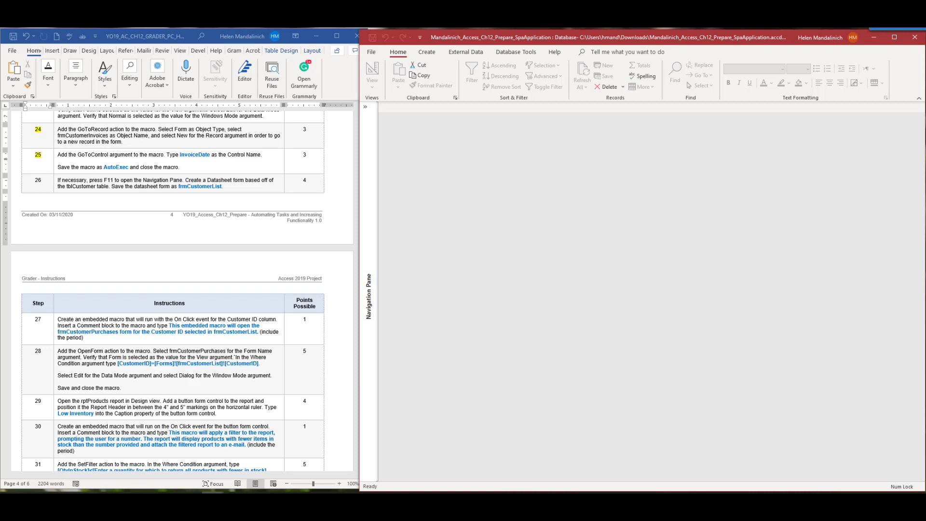
key("alt+Tab")
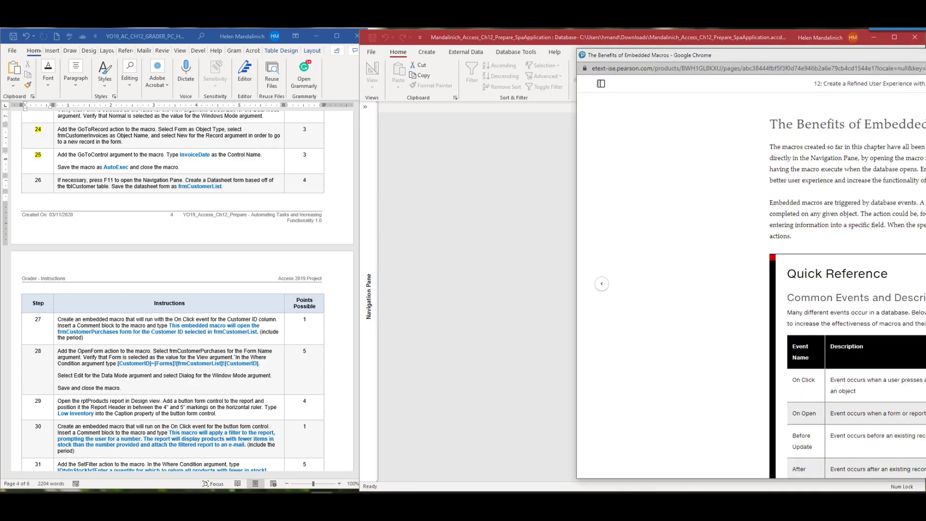
Enlarge the eText window, review the Common Events and Descriptions table, then minimize it
left_click_drag(684, 38, 529, 42)
scroll(629, 383, "down", 2)
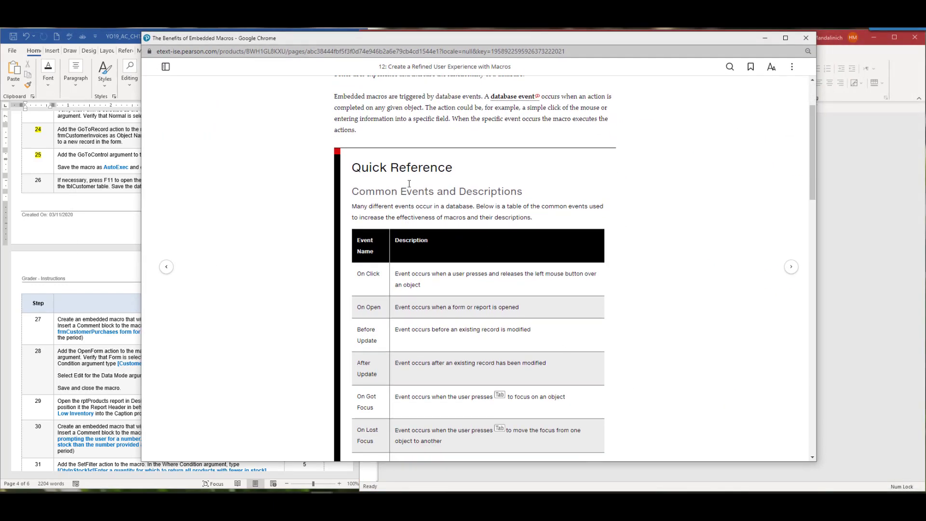
scroll(614, 340, "down", 1)
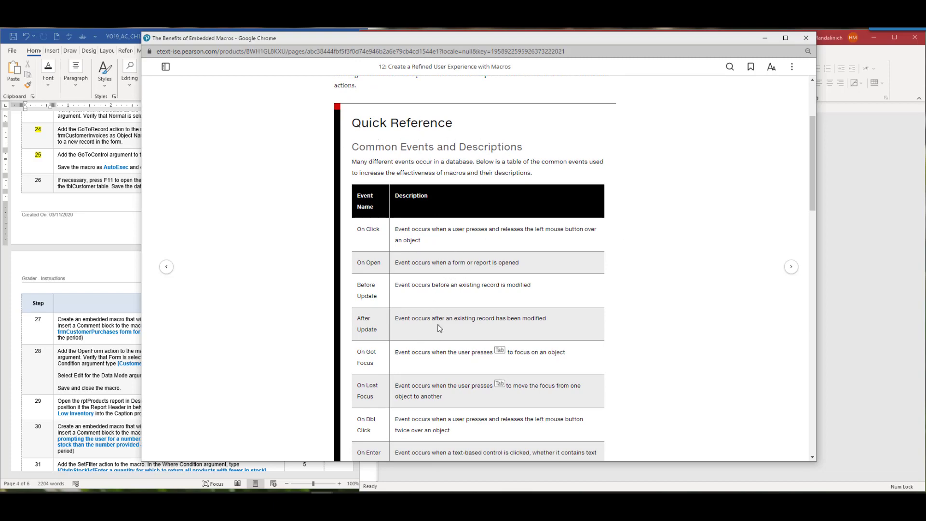
scroll(439, 328, "down", 3)
scroll(381, 141, "up", 3)
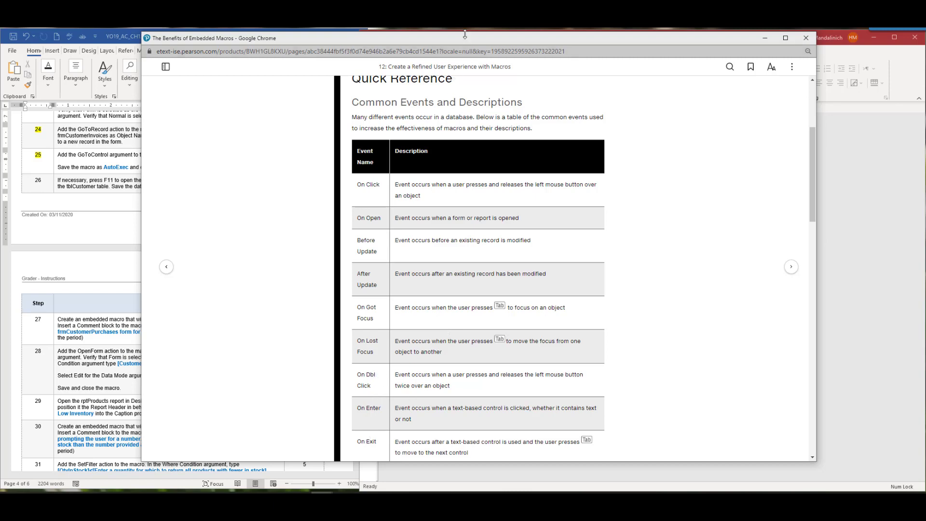
left_click(765, 38)
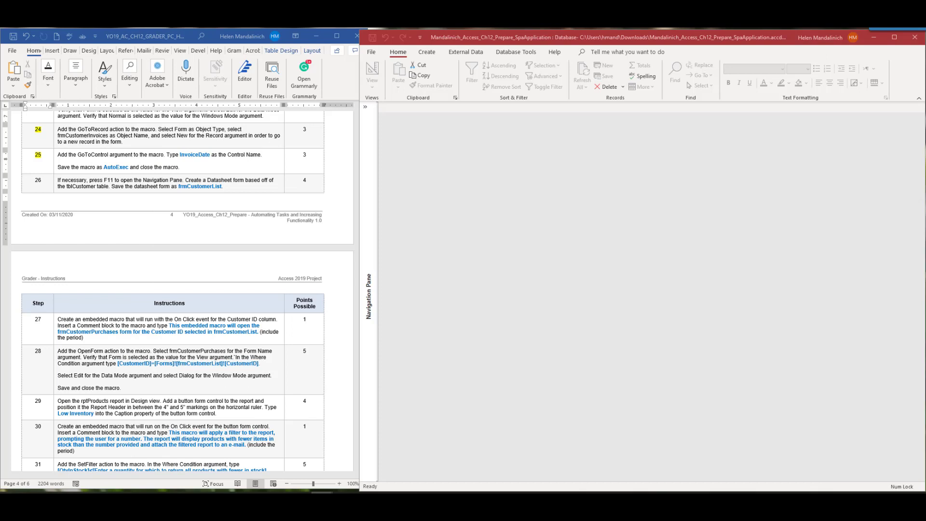
Select tblCustomer and create a datasheet form from it via Create > More Forms > Datasheet
left_click(73, 191)
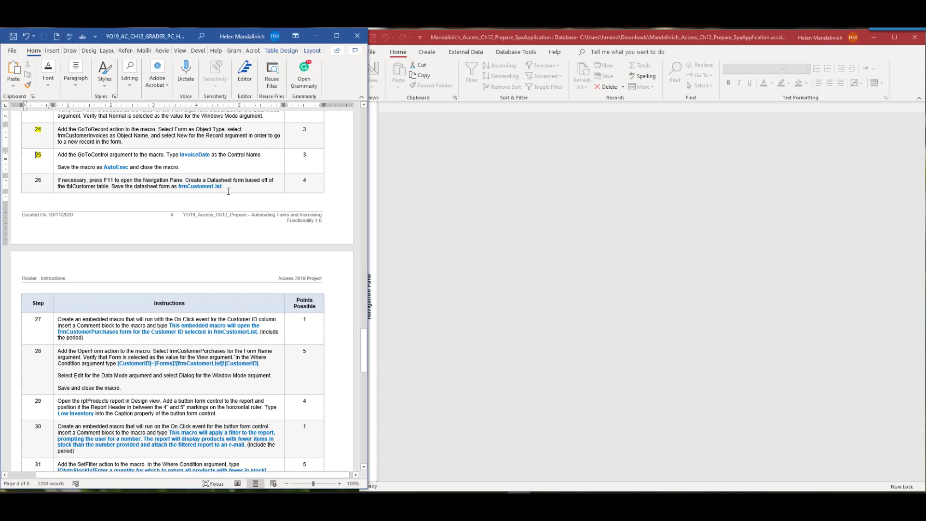
left_click(370, 127)
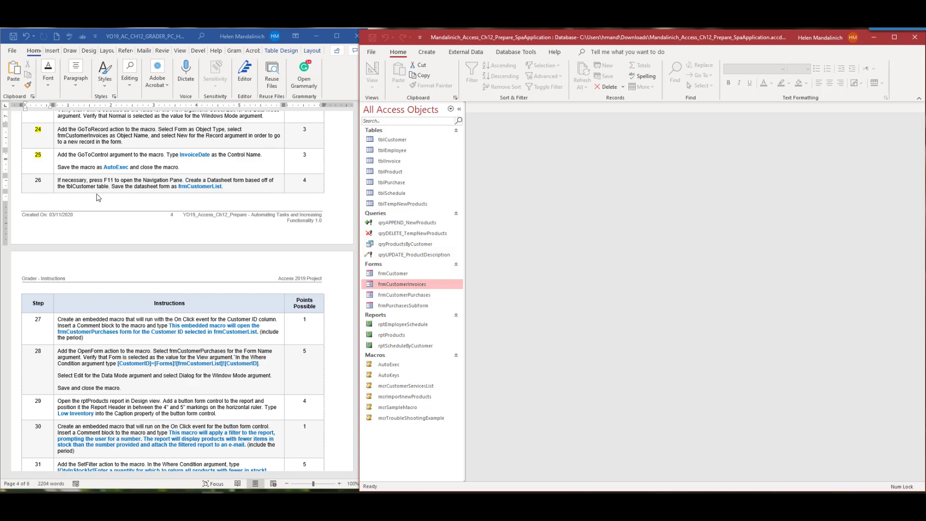
left_click(397, 141)
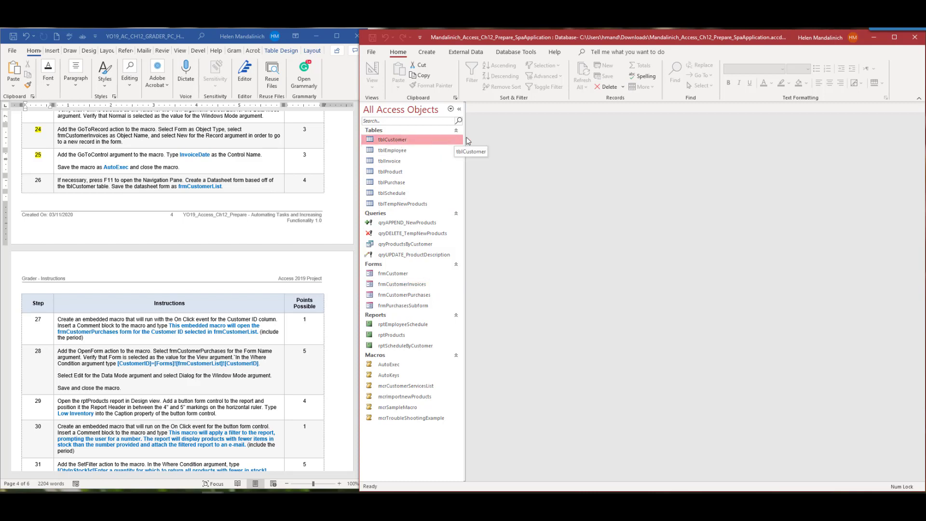
left_click(427, 52)
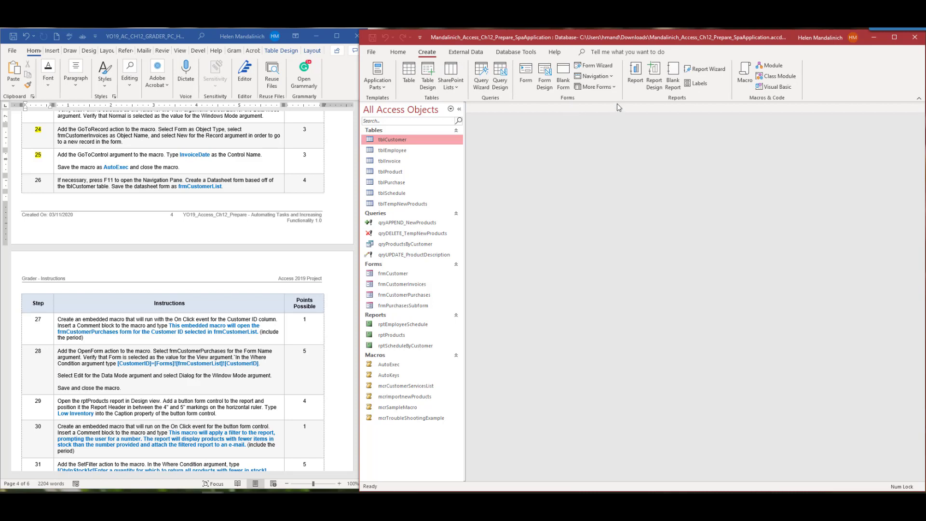
left_click(614, 88)
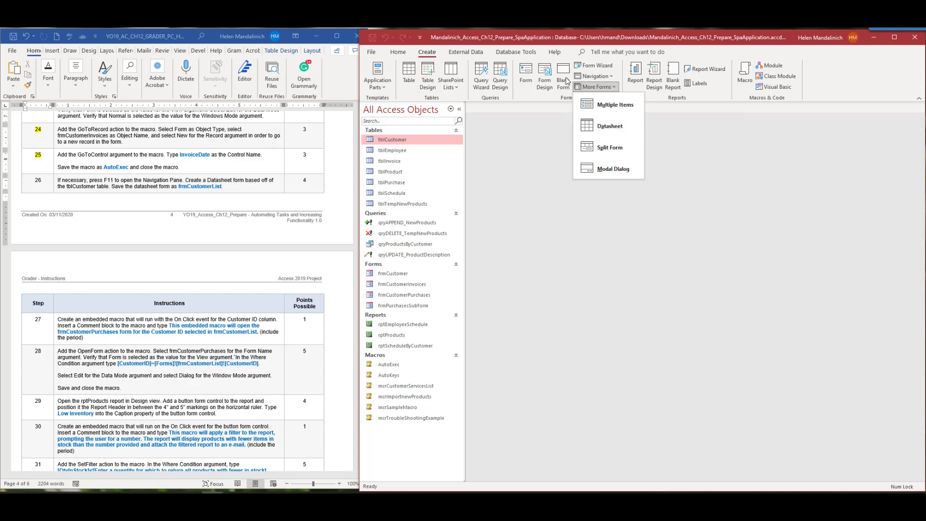
left_click(610, 126)
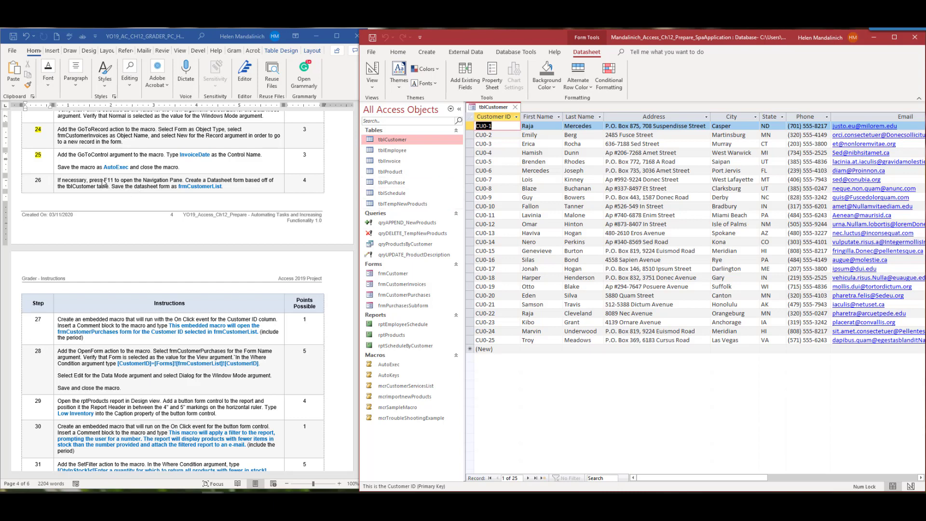
Save the new datasheet form as frmCustomerList
left_click(373, 38)
type("fi")
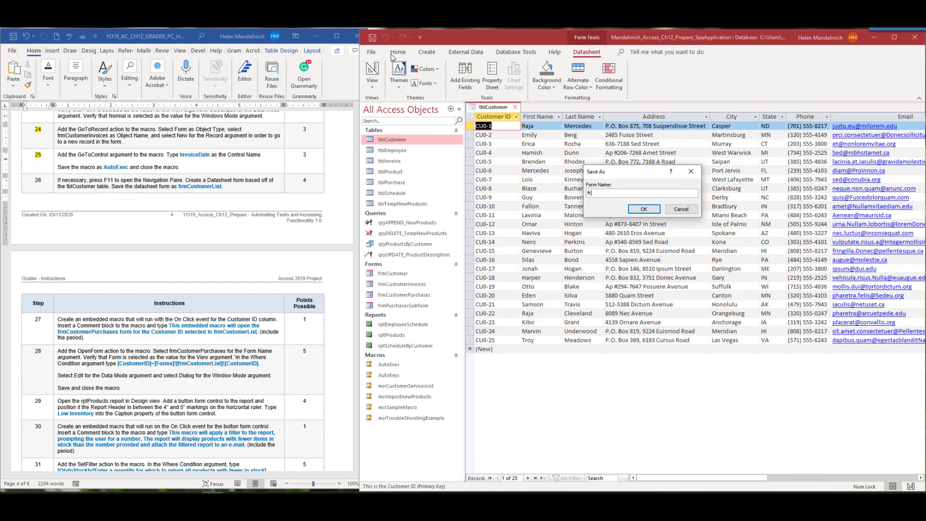
type("mCustomerList")
key("Return")
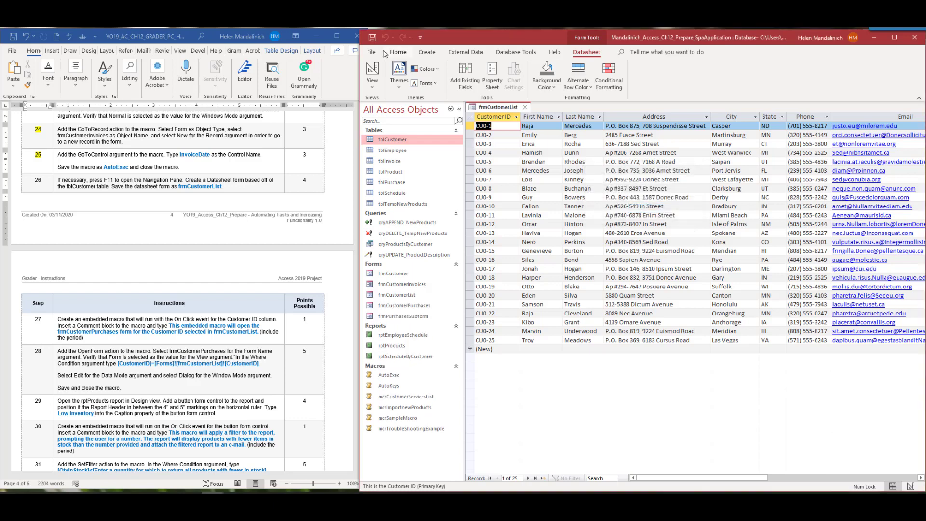
Highlight 'On Click' in step 27 of the instructions, then select the Customer ID column
left_click_drag(48, 180, 33, 180)
scroll(179, 356, "down", 7)
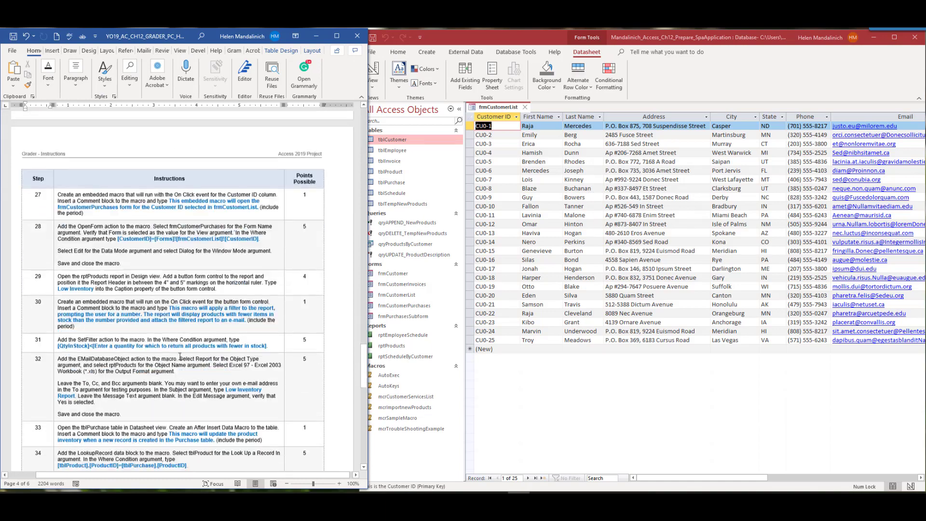
scroll(180, 356, "up", 7)
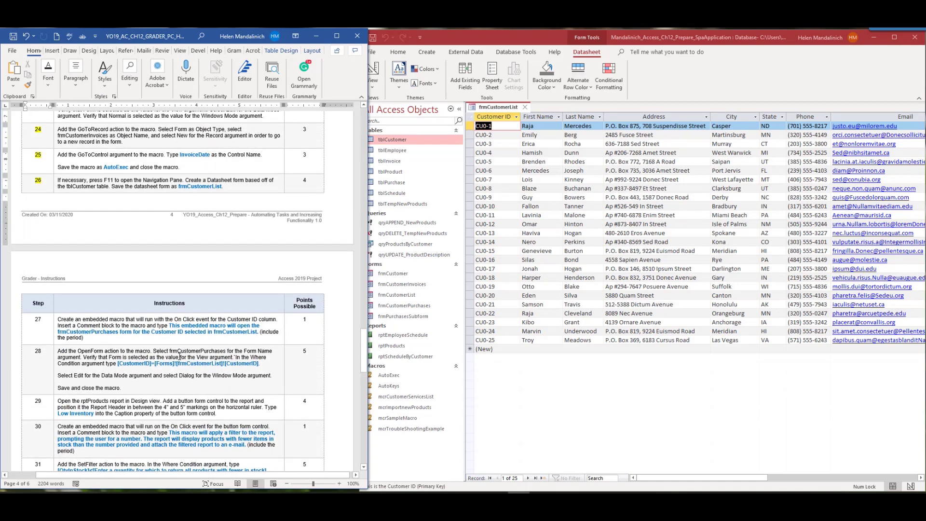
scroll(180, 356, "down", 6)
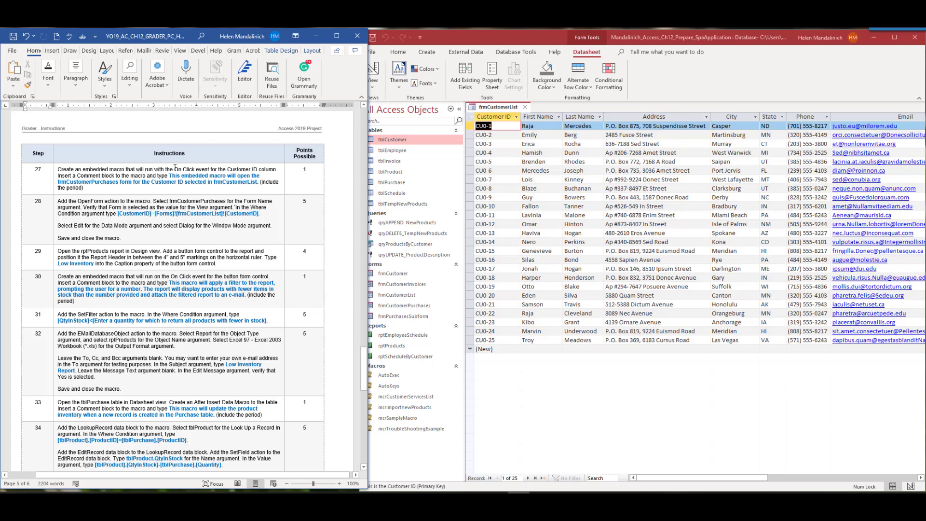
left_click_drag(174, 169, 188, 168)
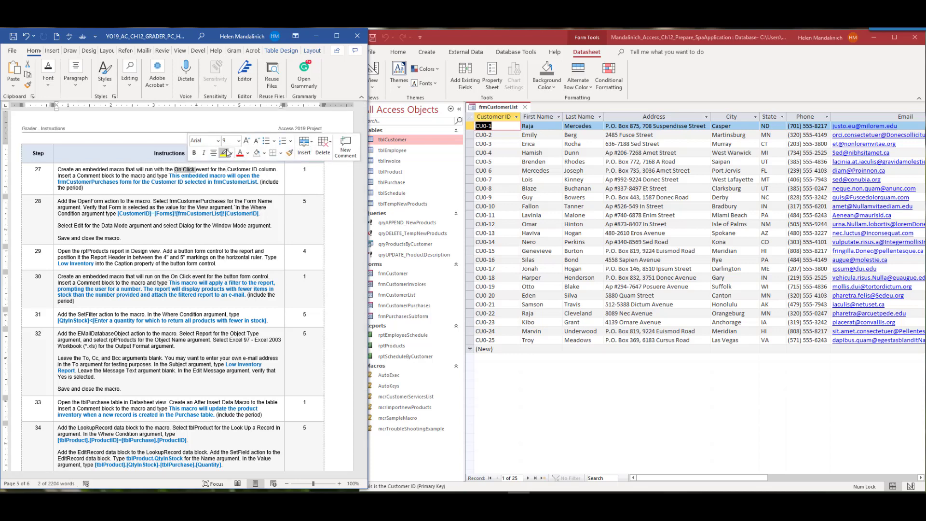
left_click(223, 153)
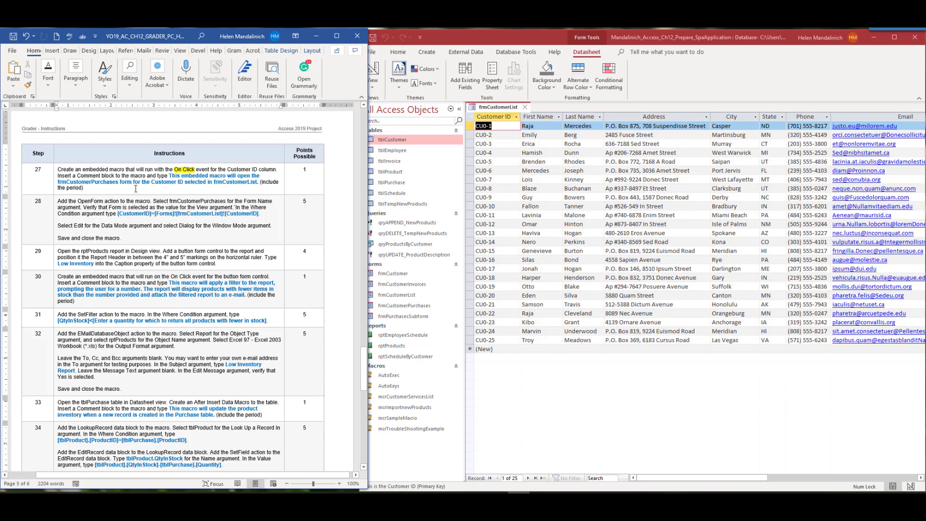
left_click(491, 188)
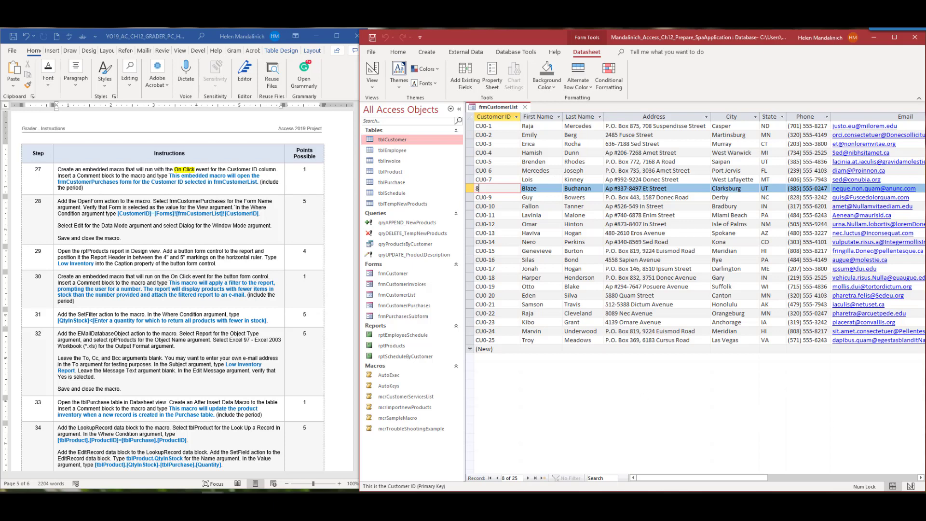
left_click(492, 117)
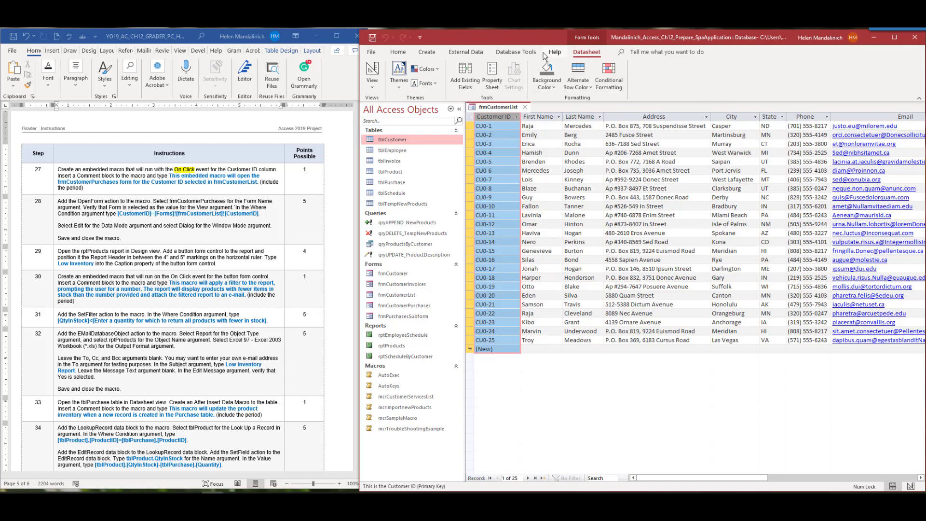
Open the Property Sheet for the Customer ID field and show its Event properties
left_click(375, 88)
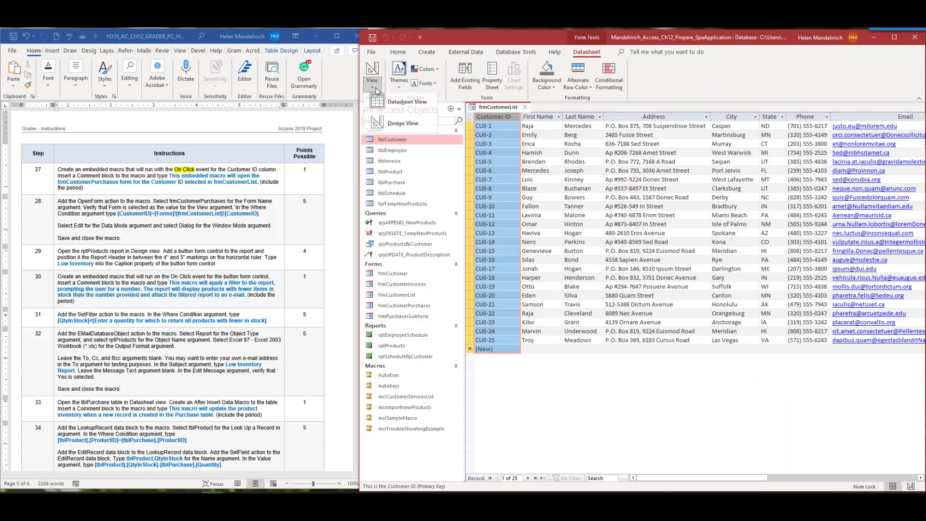
left_click(399, 126)
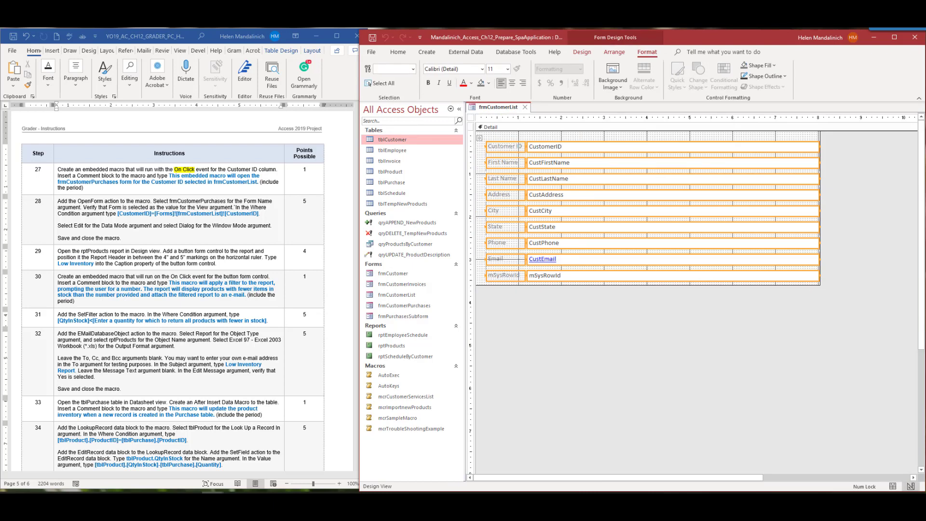
left_click(496, 118)
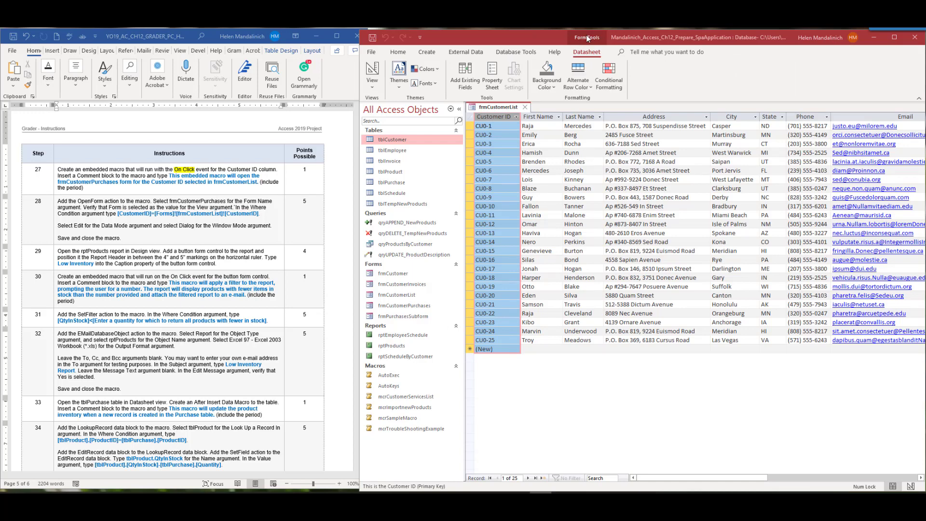
left_click(496, 80)
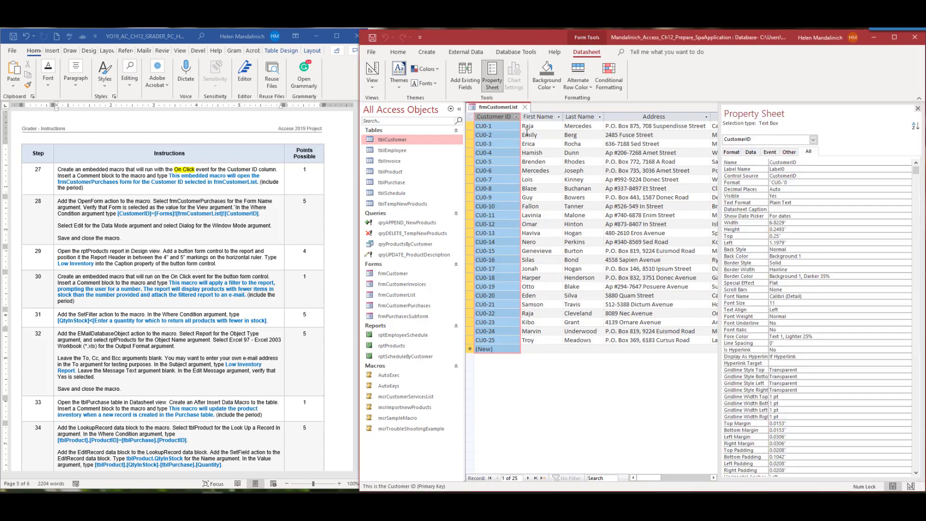
left_click(459, 111)
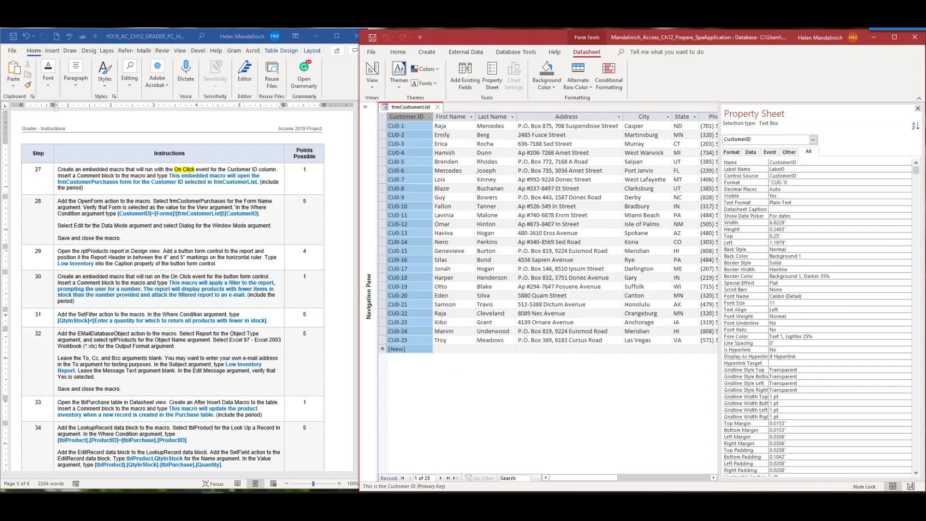
left_click(770, 152)
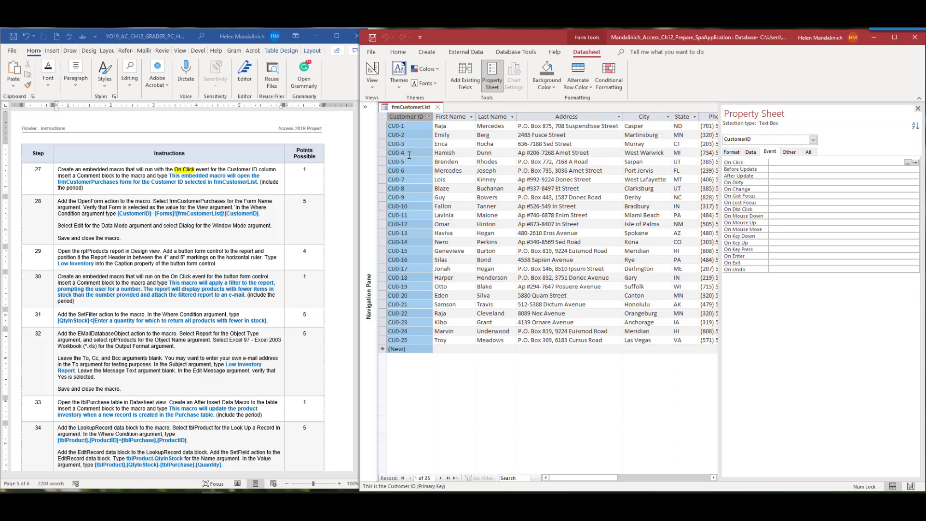
Choose Macro Builder for the CustomerID On Click event
left_click(918, 163)
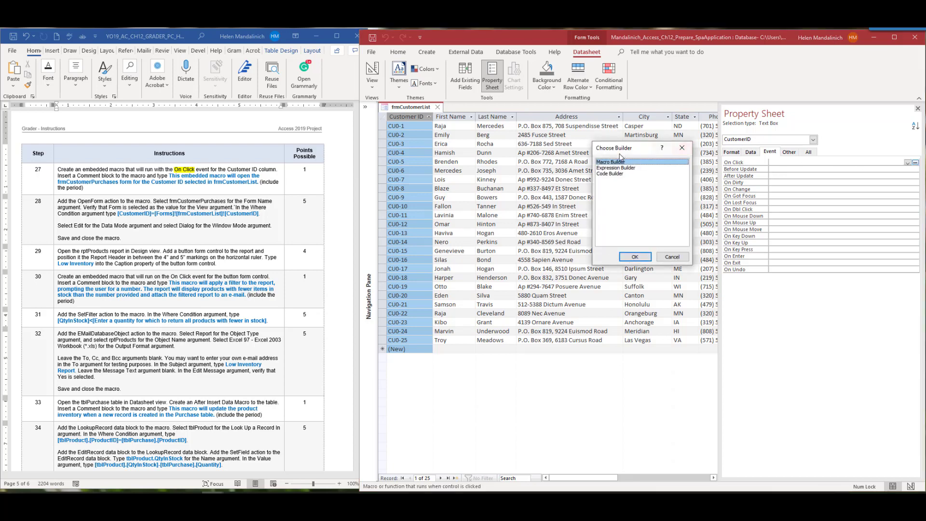
left_click(635, 257)
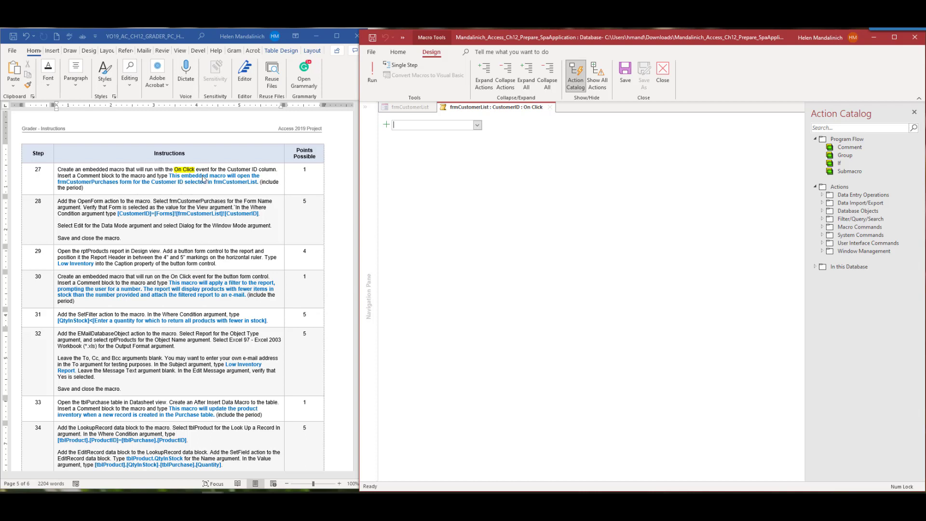
Add a Comment stating the macro opens frmCustomerPurchases for the Customer ID selected in frmCustomerList
left_click(477, 125)
left_click(439, 137)
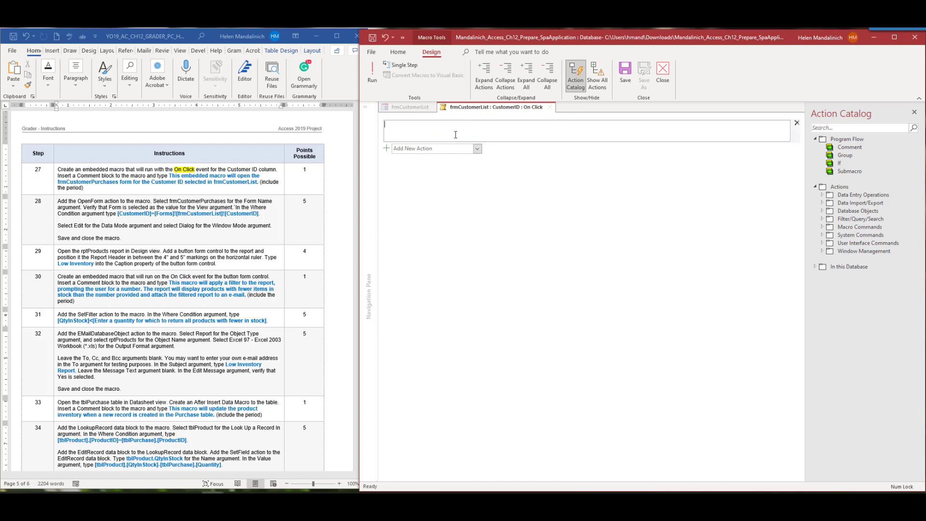
type("This embedded macro will open the frmCustomerPurchases form ")
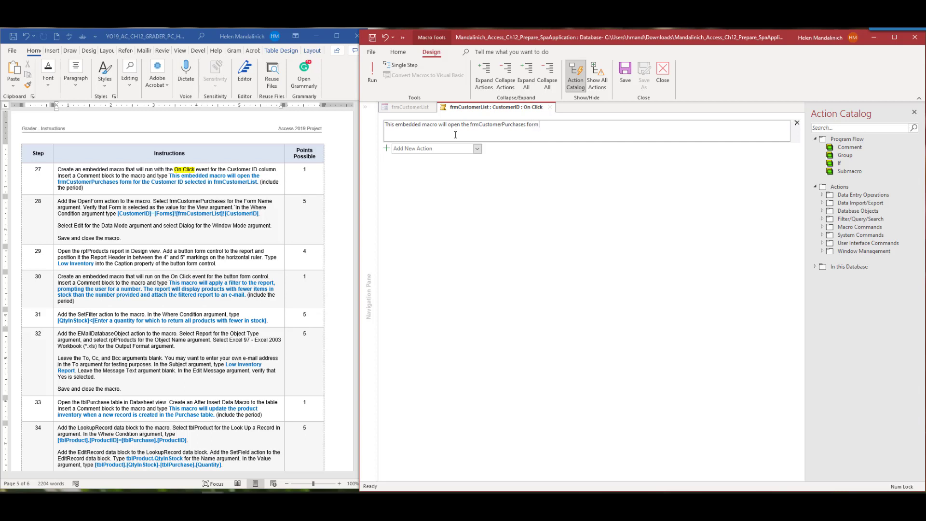
type("for the Customer ID selected in the frmCustomerList.")
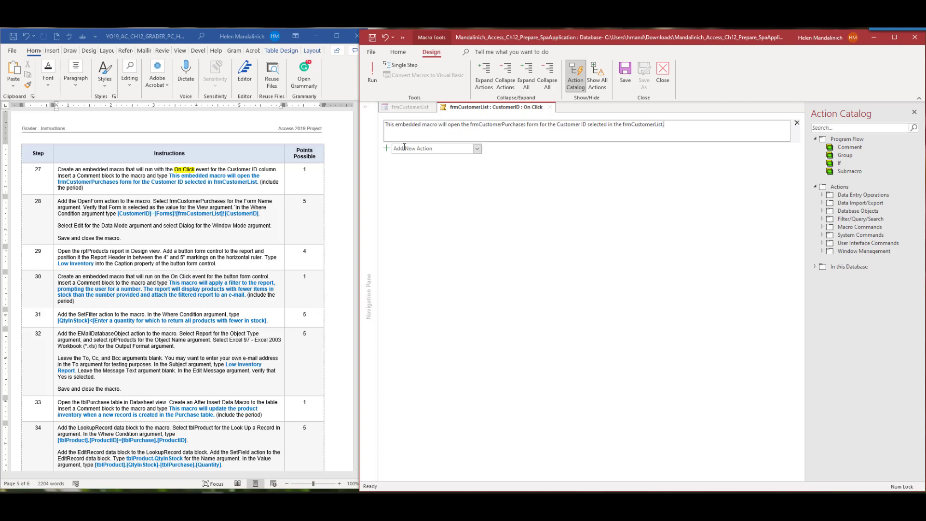
Mark step 27 in the Word instructions
left_click(77, 183)
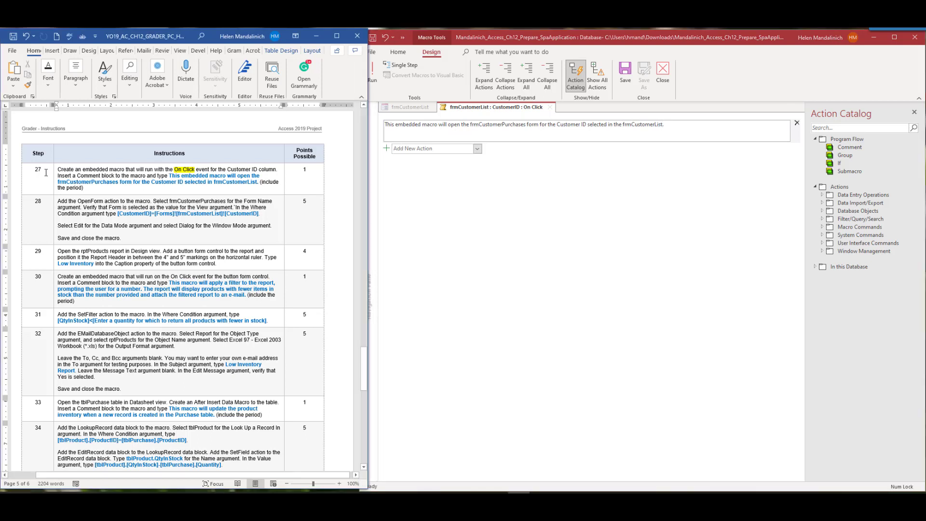
double_click(38, 170)
scroll(111, 234, "down", 3)
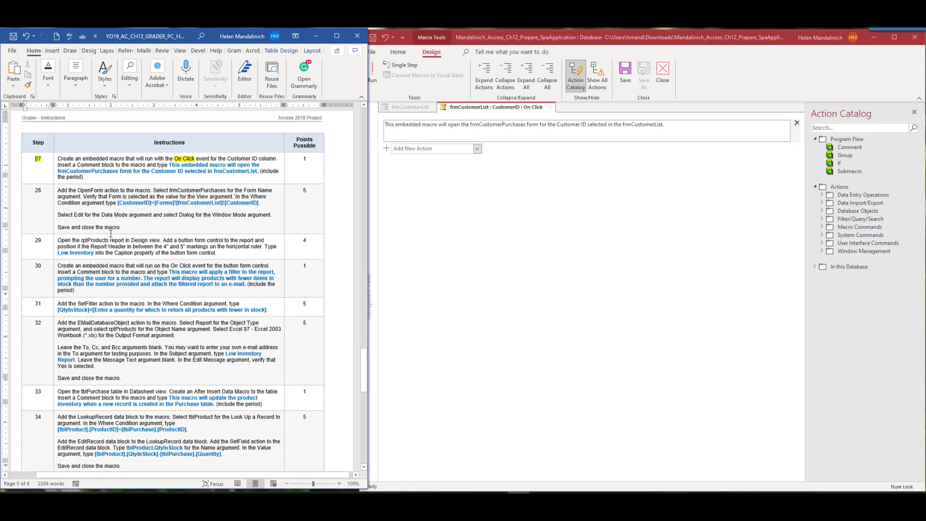
scroll(109, 183, "up", 2)
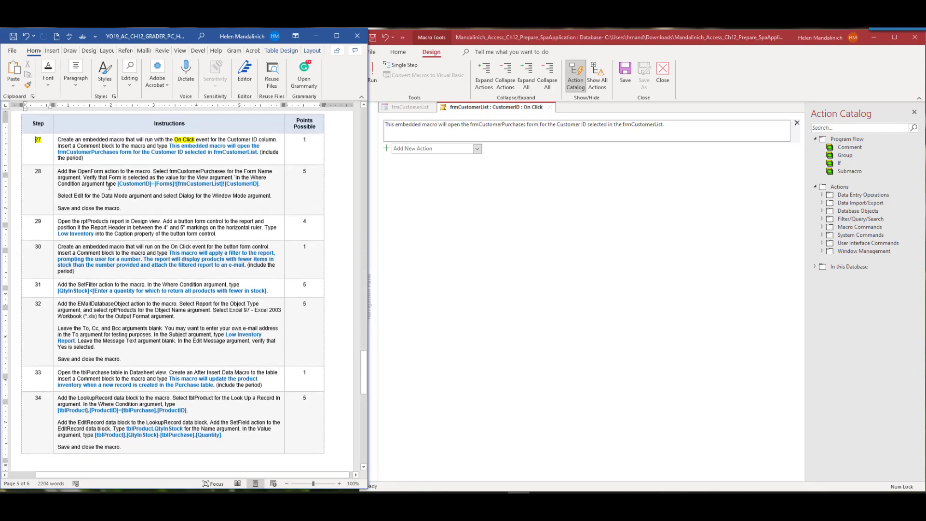
Add an OpenForm action with Form Name frmCustomerPurchases
left_click(477, 148)
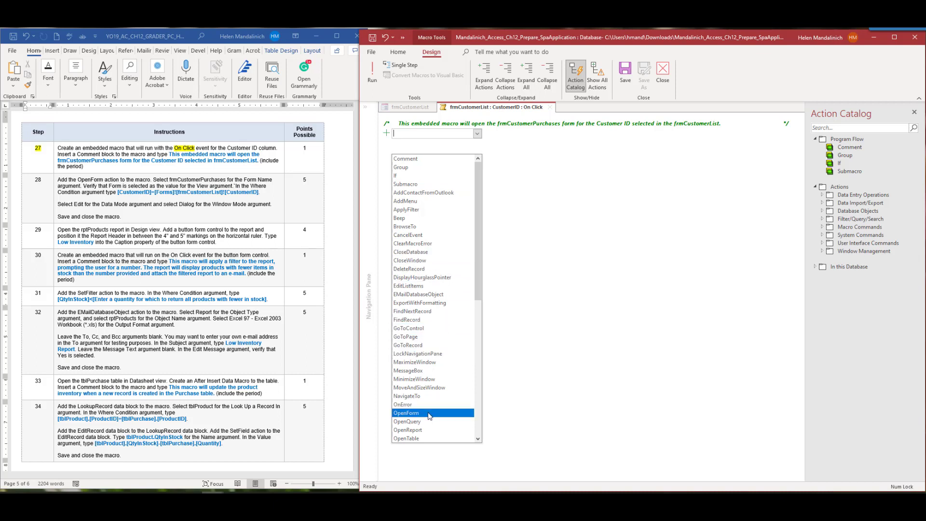
left_click(407, 413)
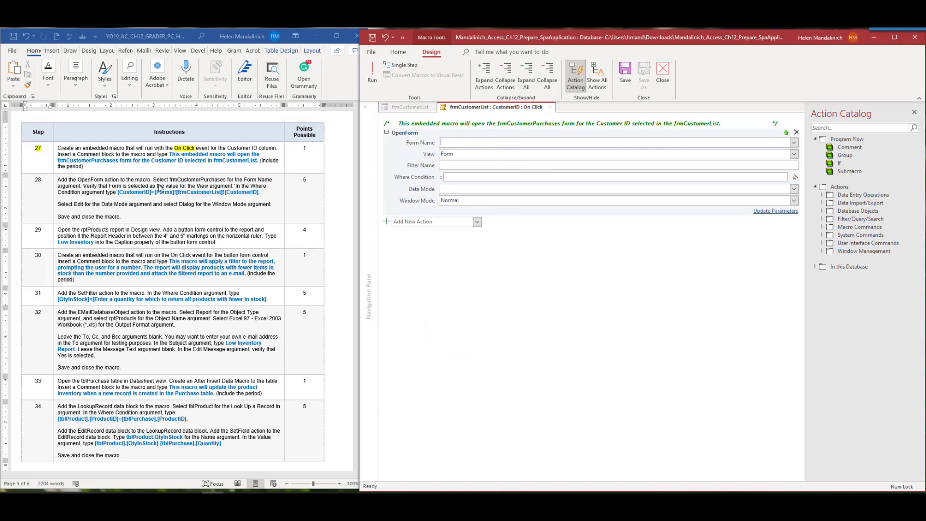
left_click(780, 142)
left_click(794, 142)
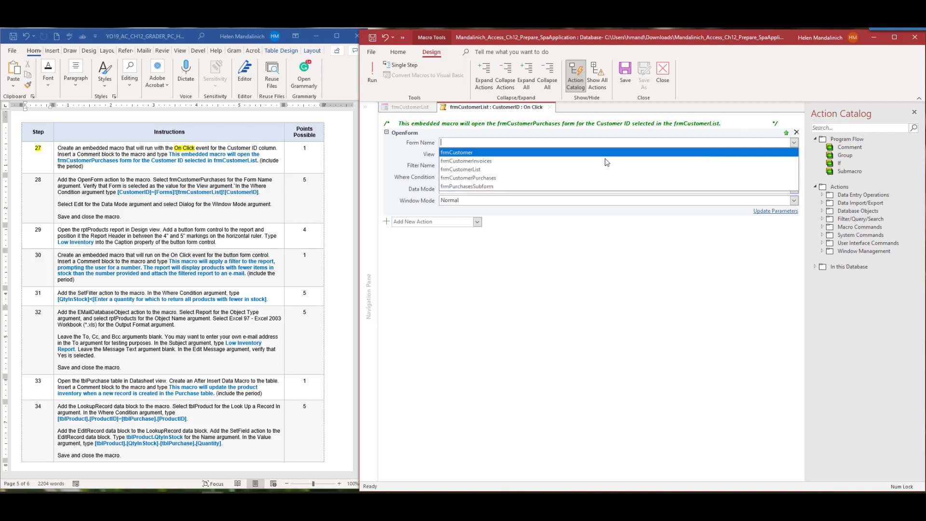
left_click(492, 177)
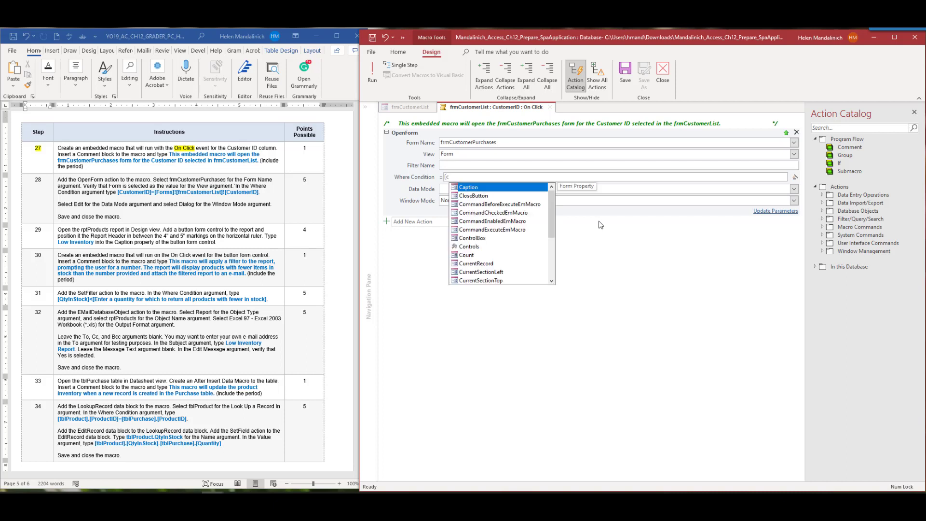
Set the Where Condition to [CustomerID]=[Forms]![frmCustomerList]![CustomerID]
key("BackSpace")
type("Cu")
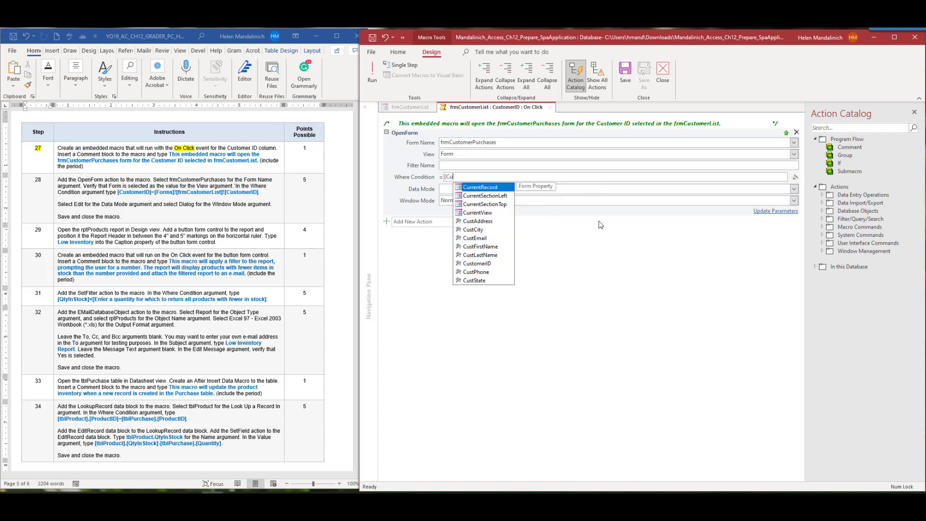
type("stomer")
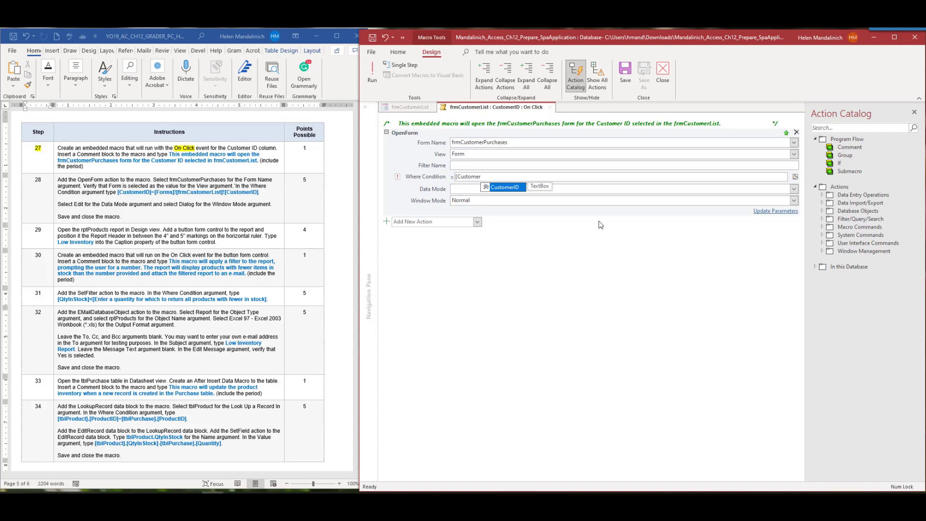
double_click(504, 188)
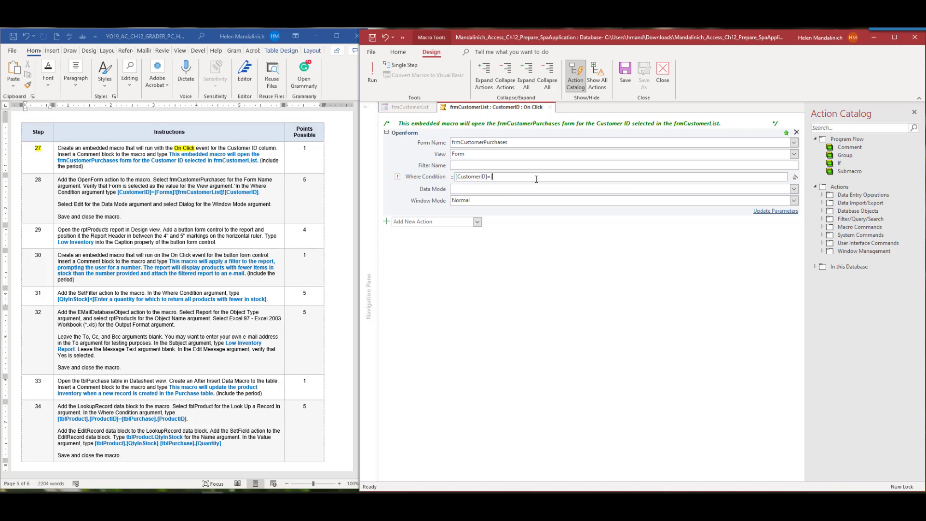
type("=[From")
key("BackSpace")
key("BackSpace")
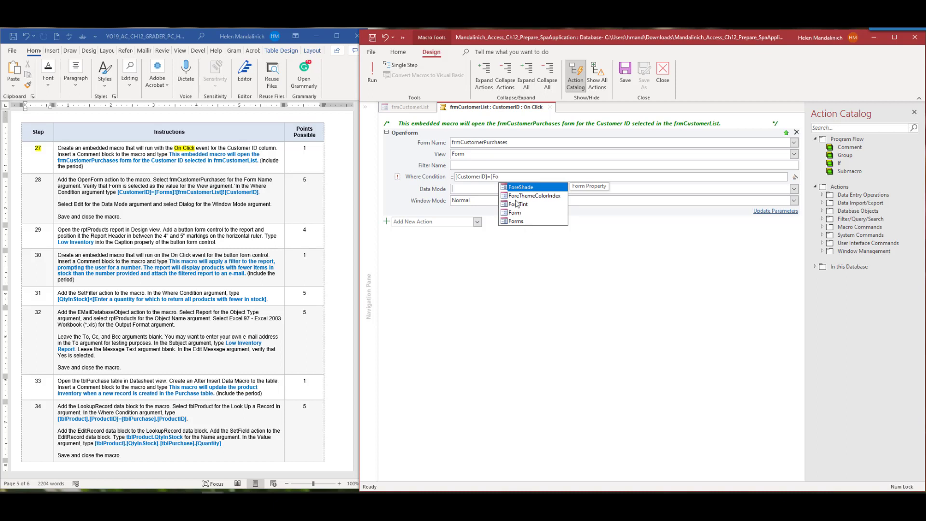
double_click(529, 212)
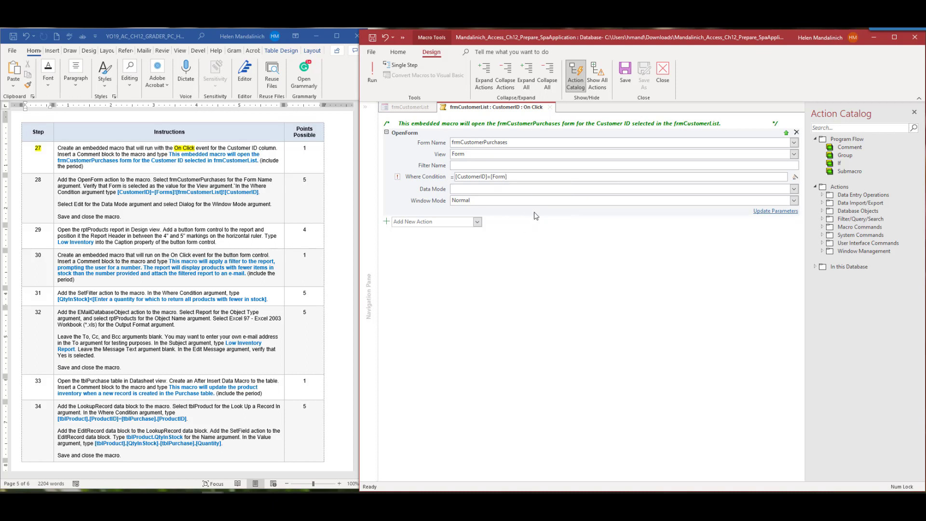
type("![")
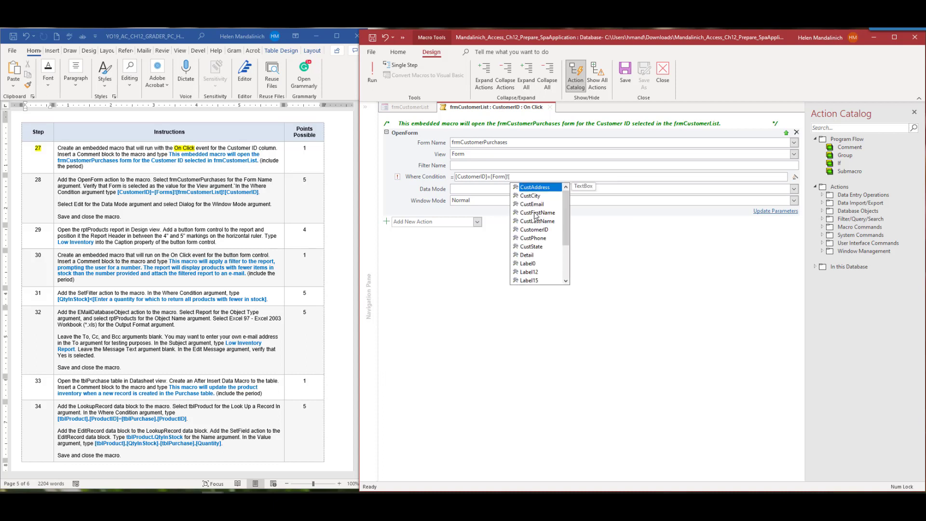
type("frm")
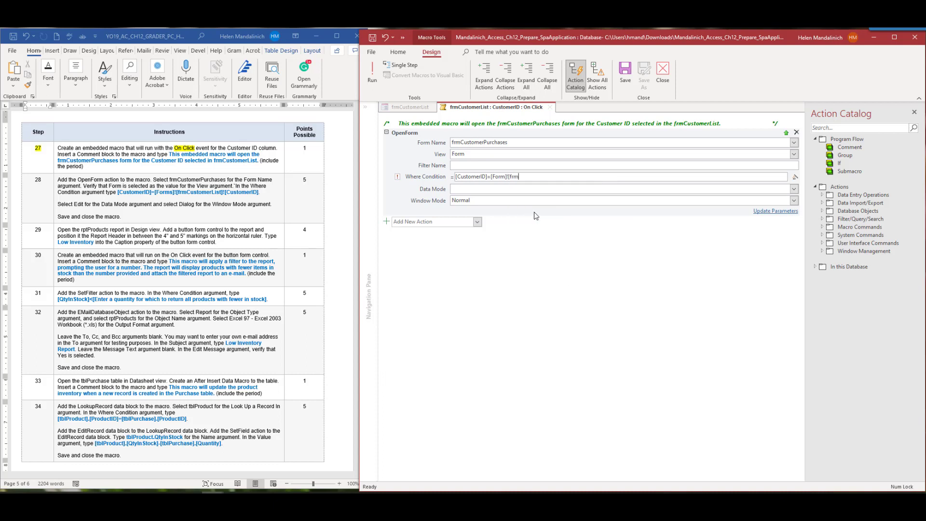
type("CustomerList")
type("]![CustomerID")
left_click(397, 177)
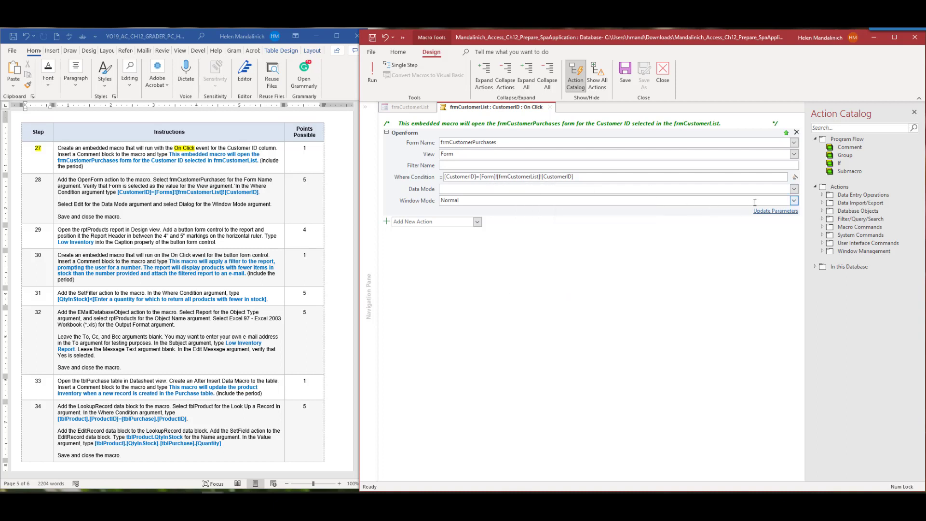
Set the OpenForm Data Mode to Edit and Window Mode to Dialog
left_click(794, 191)
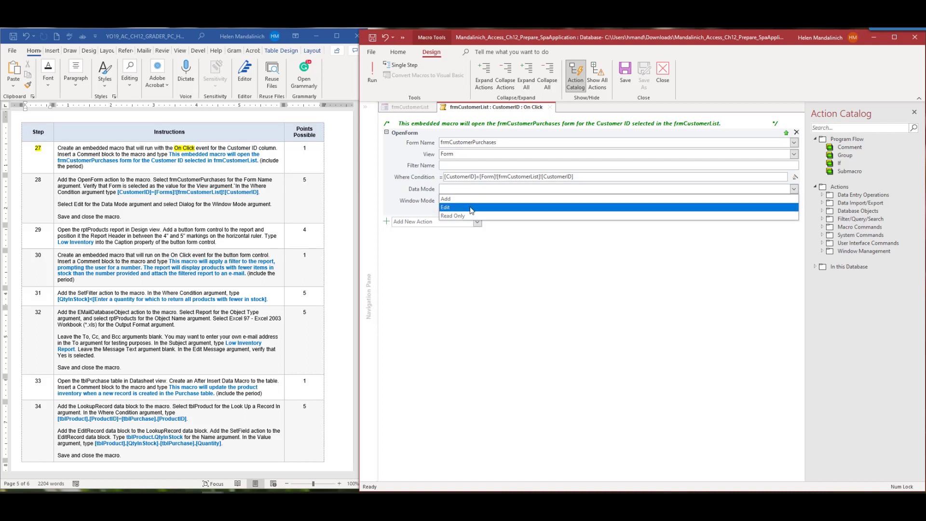
left_click(457, 203)
left_click(485, 202)
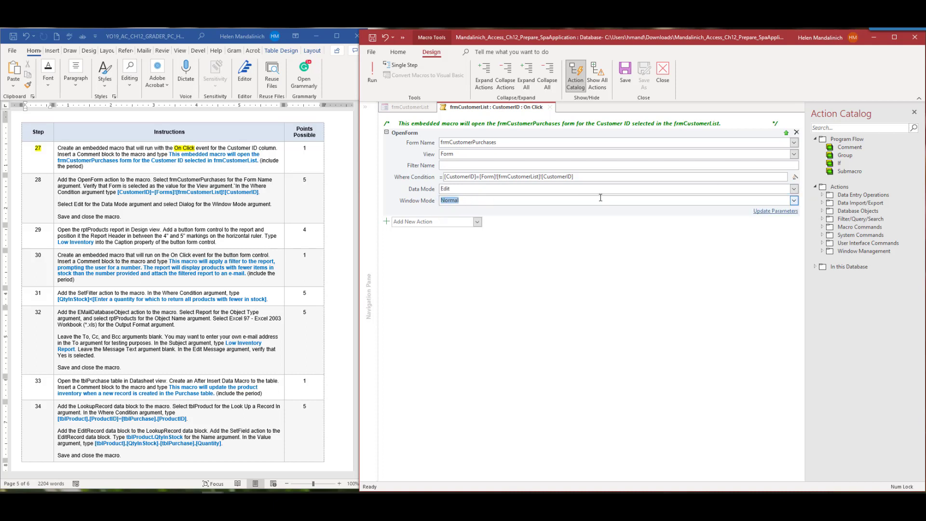
left_click(794, 201)
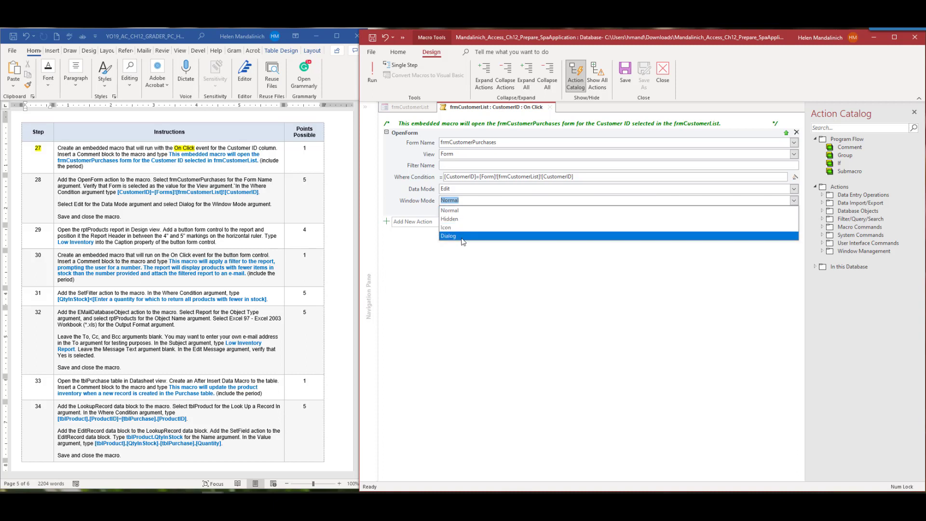
left_click(442, 241)
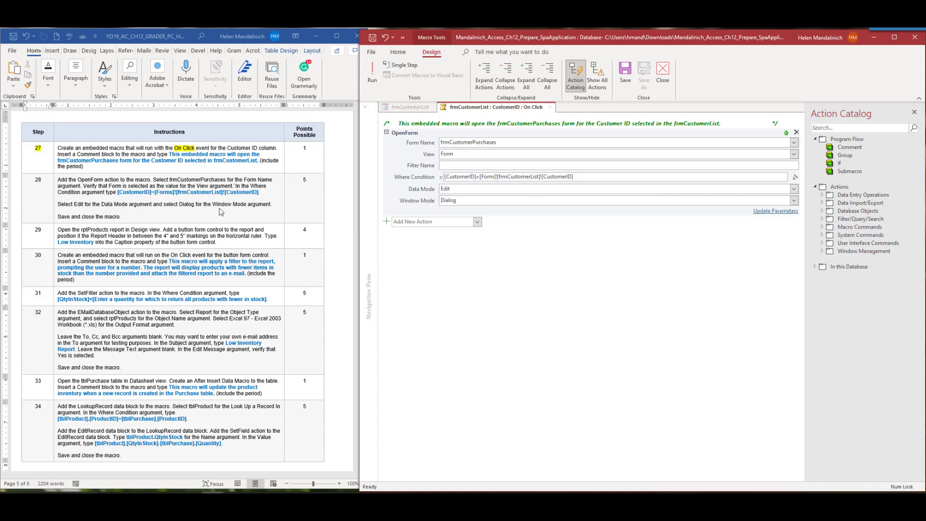
Save the embedded macro and close it
left_click(373, 40)
left_click(431, 294)
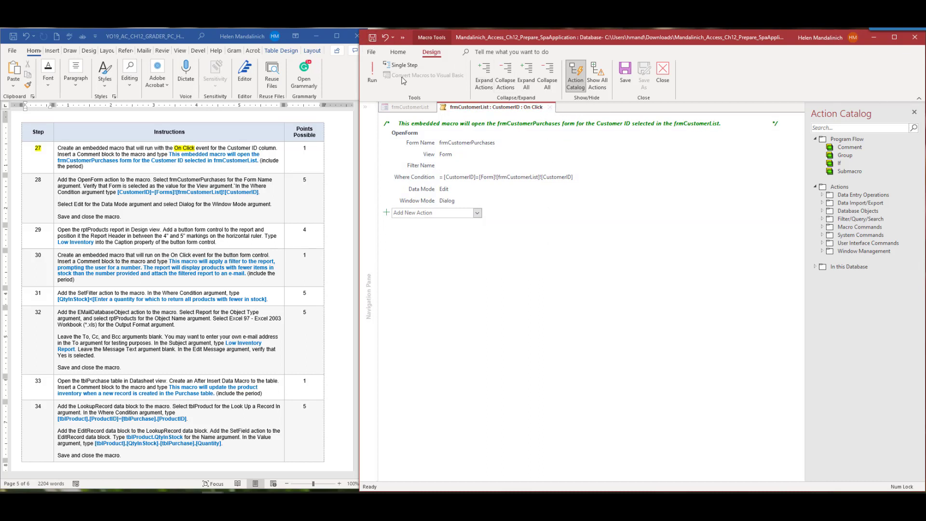
left_click(663, 74)
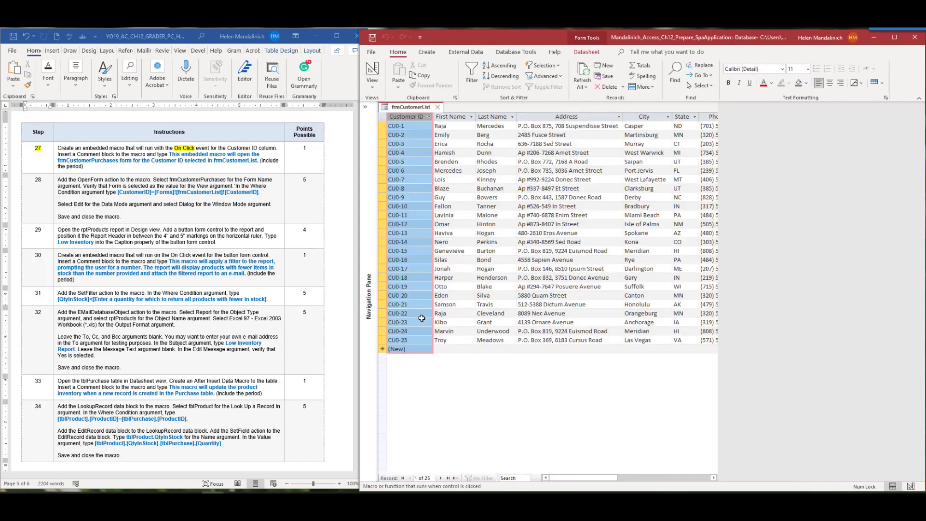
Mark step 28 in the Word instructions
left_click(55, 181)
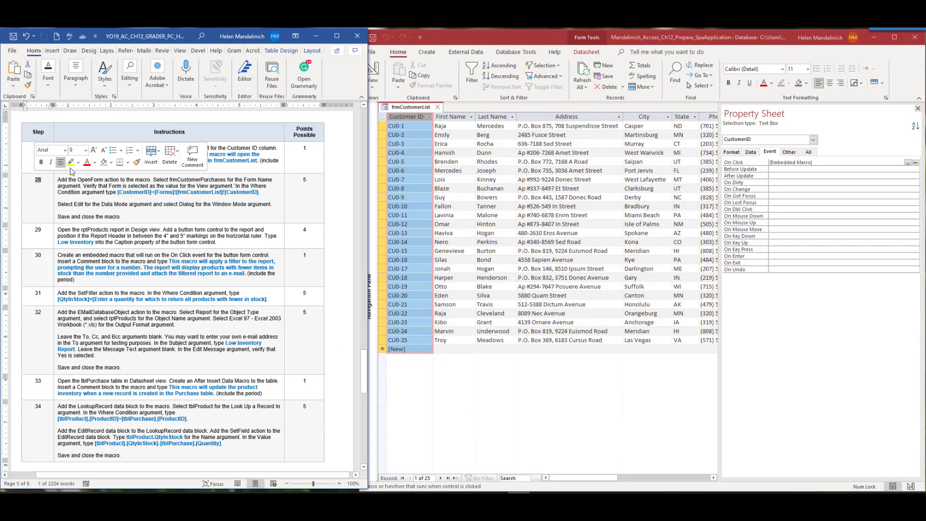
left_click(72, 167)
left_click(610, 429)
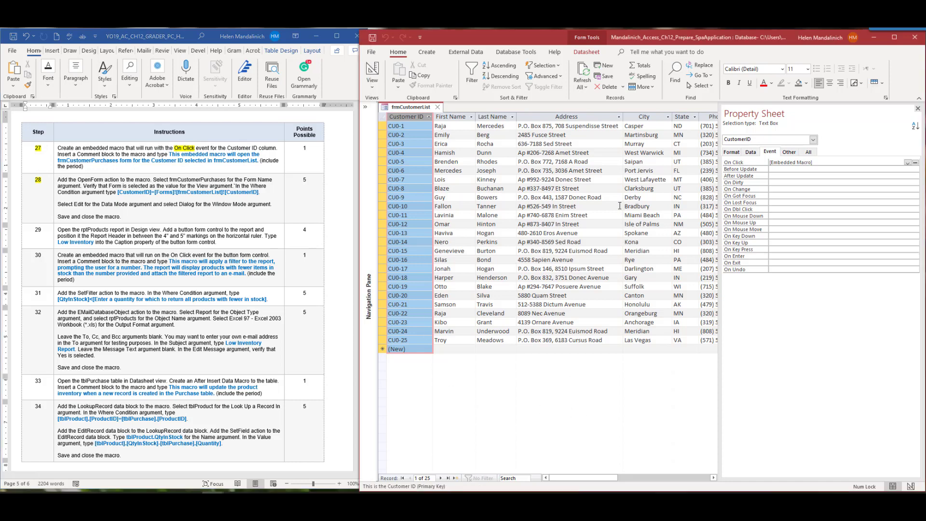
Test the macro by clicking a customer's ID, then cancel the Enter Parameter Value prompt
left_click(620, 206)
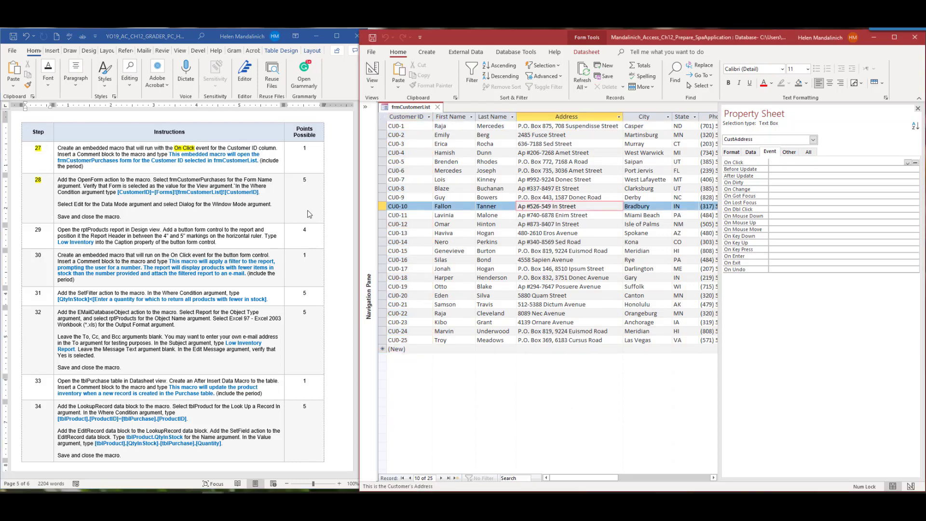
left_click(918, 108)
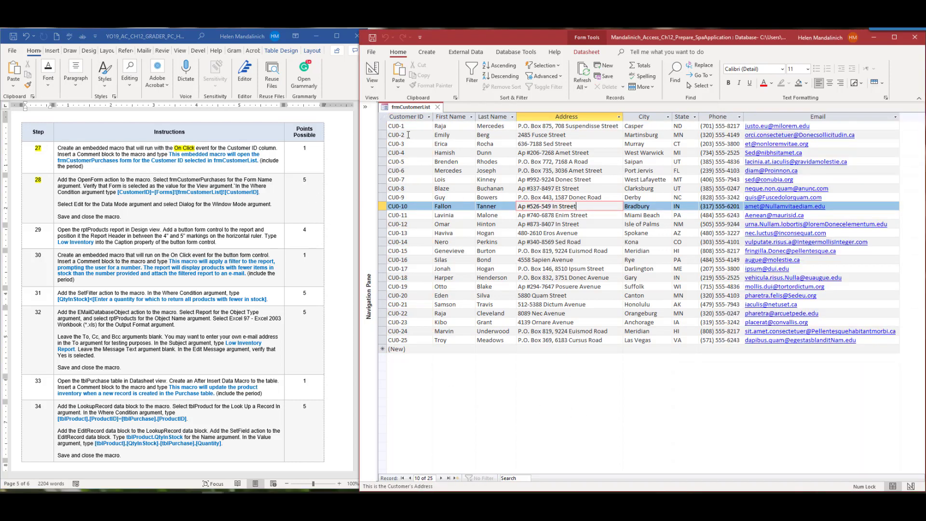
left_click(409, 134)
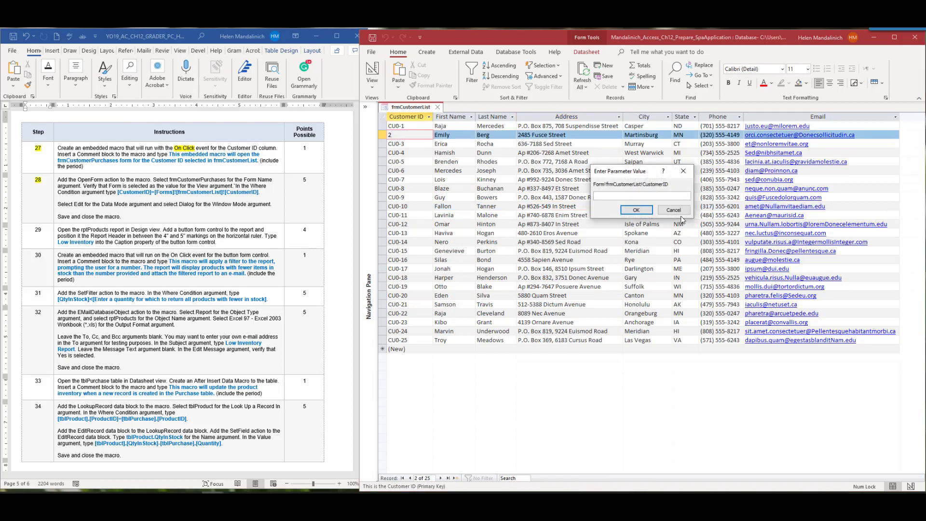
left_click(675, 211)
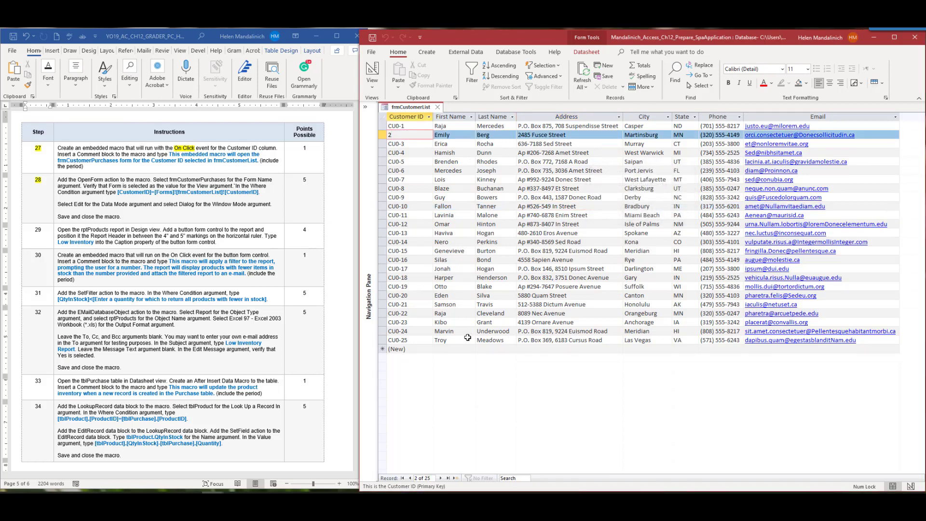
Reopen the Customer ID column's property sheet and its embedded On Click macro
left_click(465, 349)
left_click(399, 116)
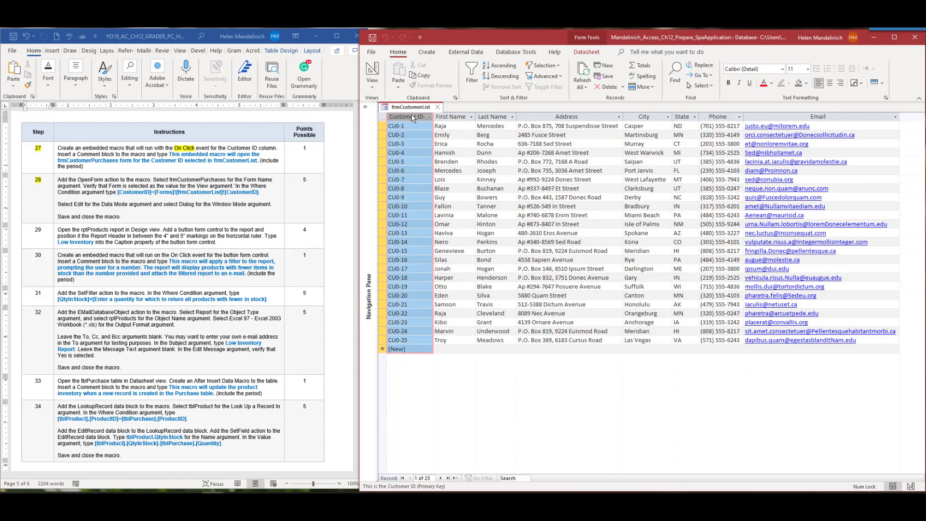
left_click(592, 54)
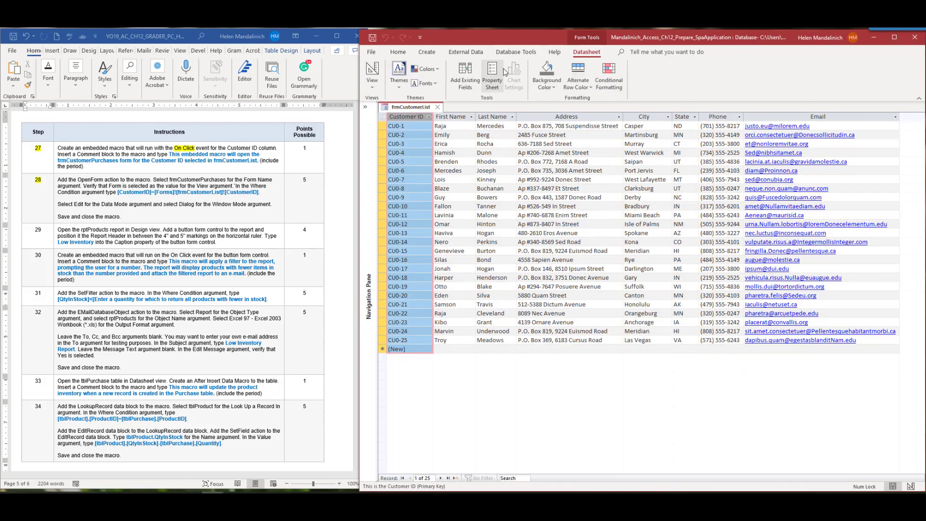
left_click(493, 77)
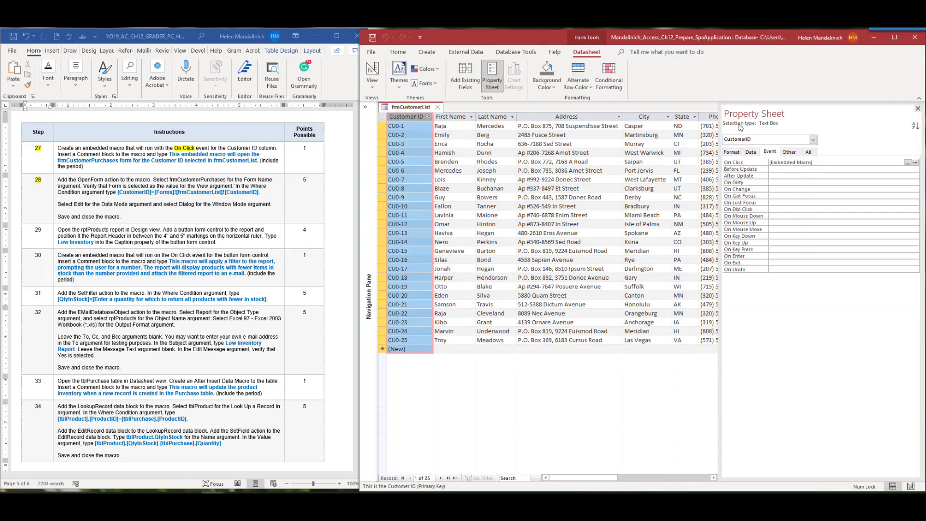
left_click(915, 163)
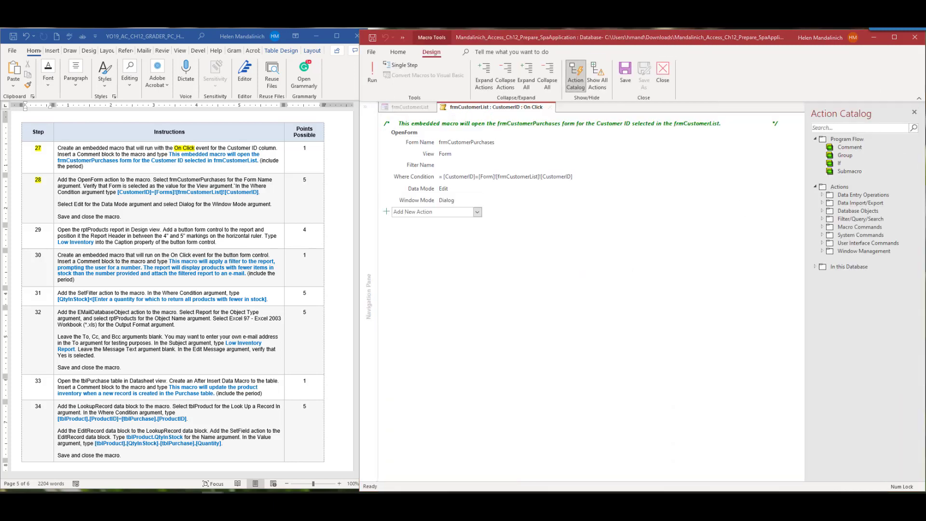
Change the OpenForm Where Condition to [CustomerID]=[Forms]![frmCustomerList]![CustomerID], then save and close the macro
left_click(569, 177)
left_click_drag(585, 177, 430, 178)
type("[CustomerID]=[Forms]![frmCustomerList]![CustomerID]")
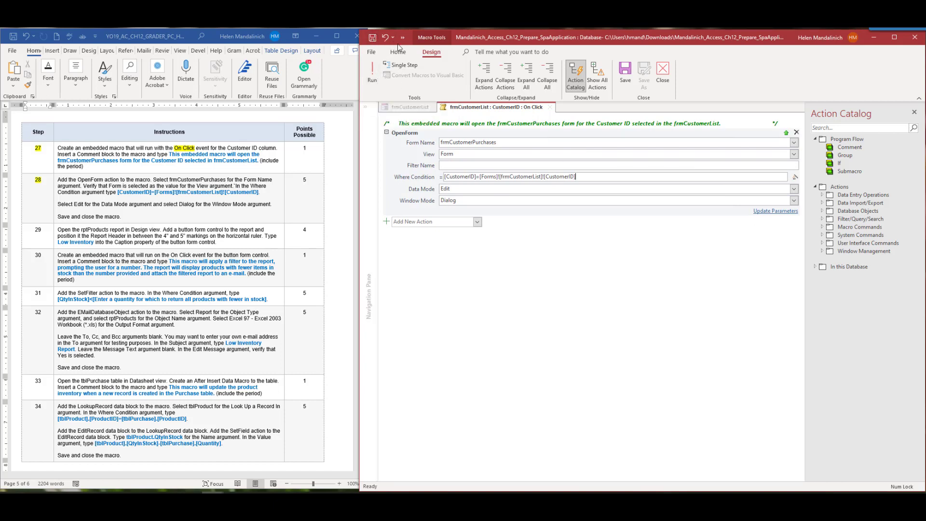
left_click(625, 72)
left_click(663, 72)
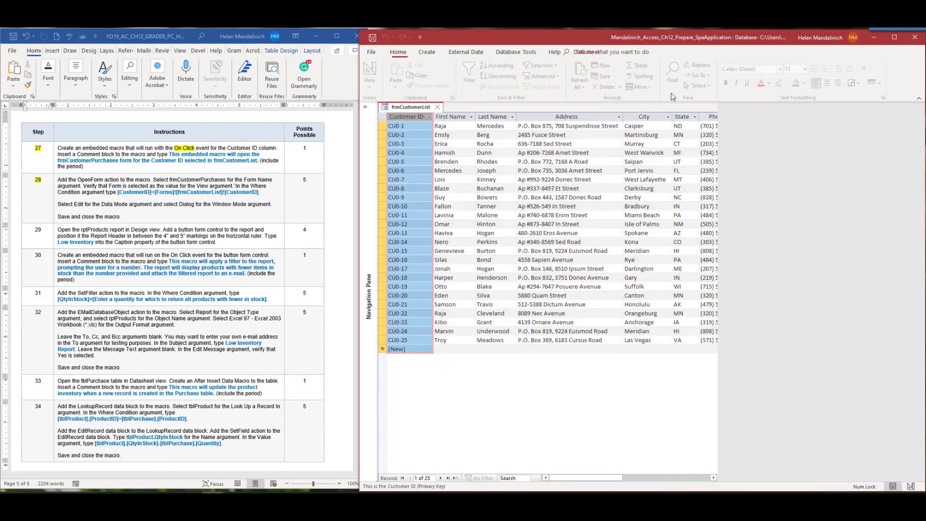
Select customer record CU0-18 and switch to the solution database window
left_click(492, 277)
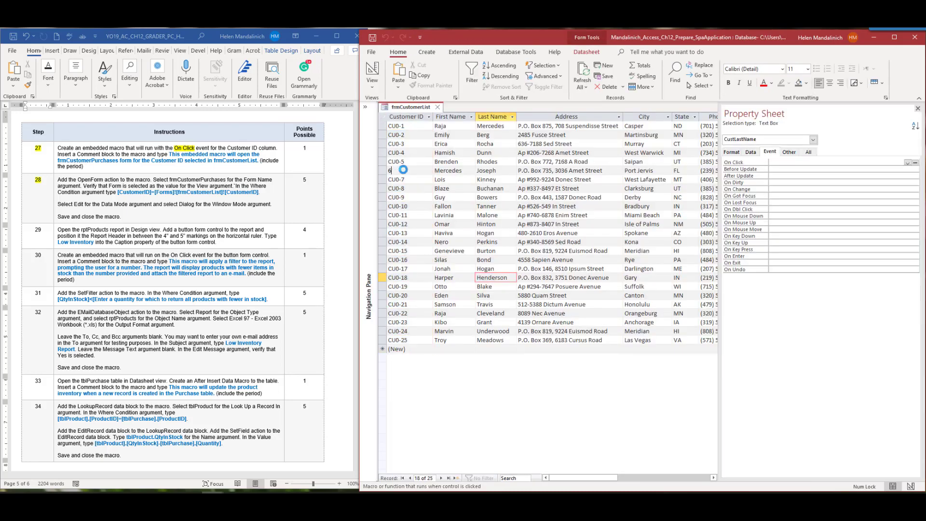
key("Return")
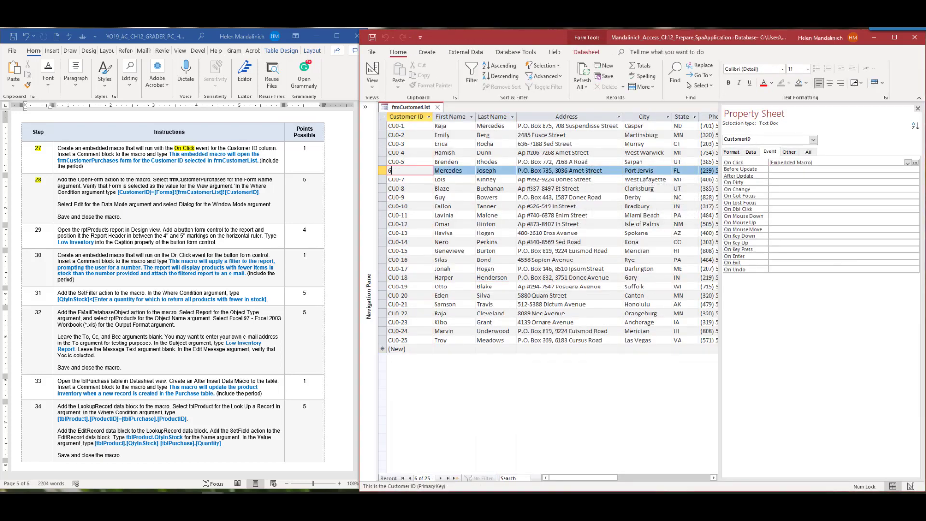
key("alt+Tab")
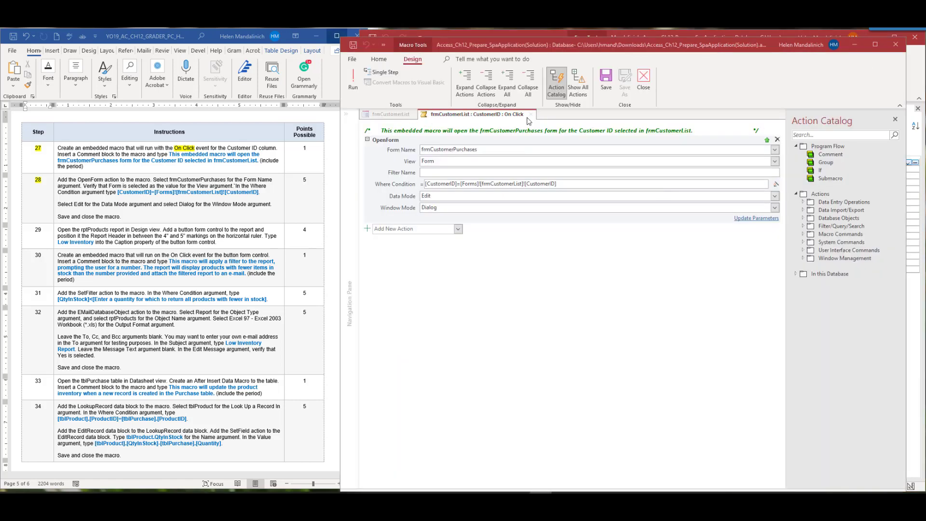
Close the solution's On Click macro and frmCustomerList, then reopen frmCustomerList
left_click(646, 78)
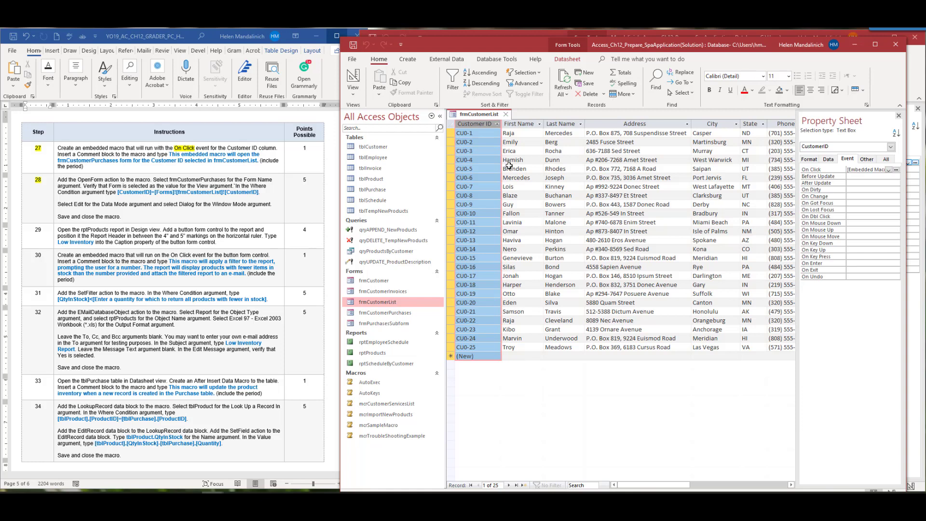
left_click(505, 114)
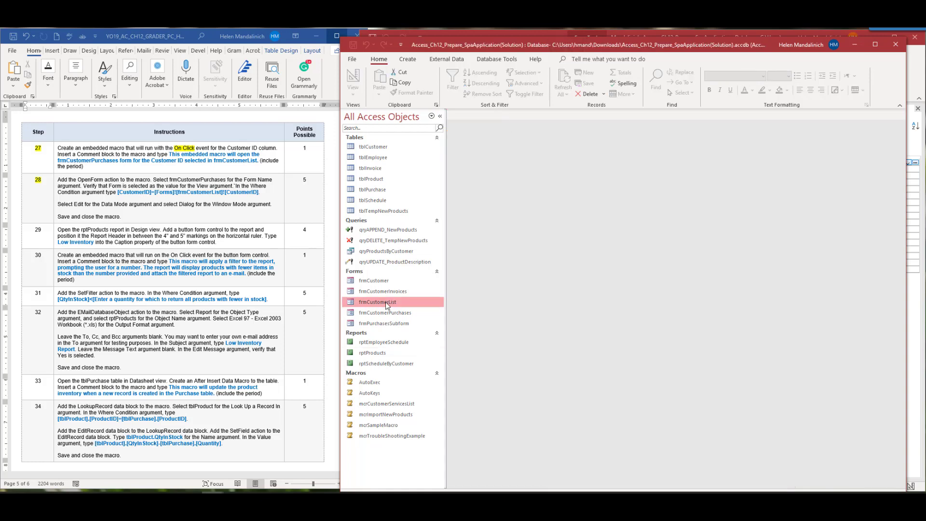
double_click(386, 302)
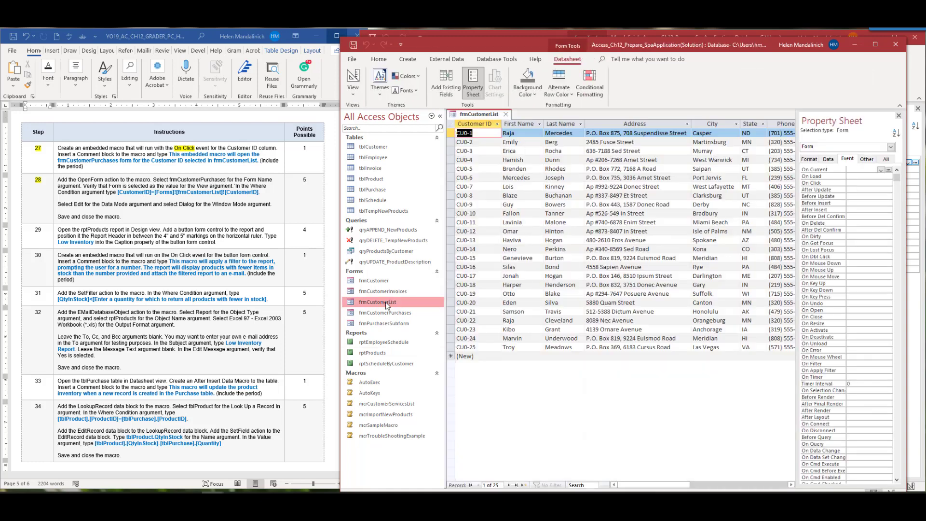
View and close the Customer Purchases forms for CU0-4, CU0-1, CU0-15 and CU0-18
left_click(474, 162)
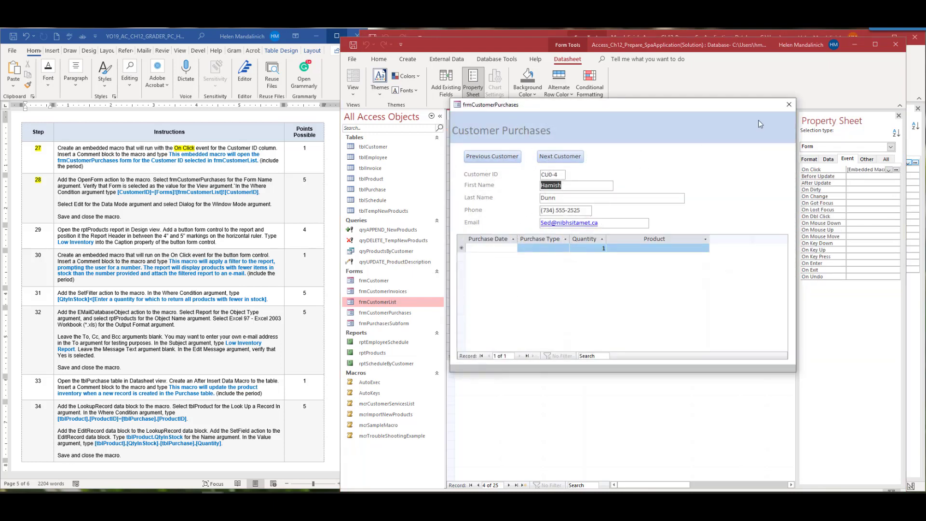
left_click(789, 104)
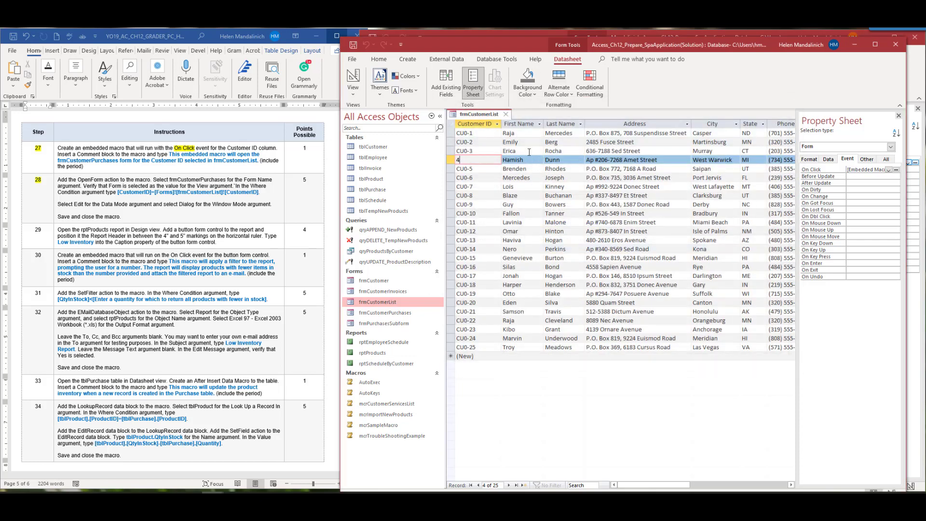
left_click(489, 135)
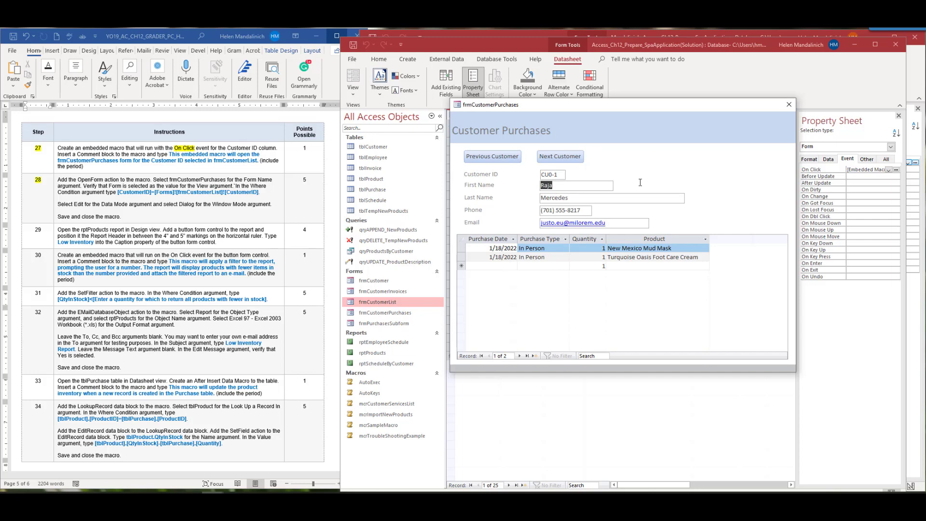
left_click(789, 104)
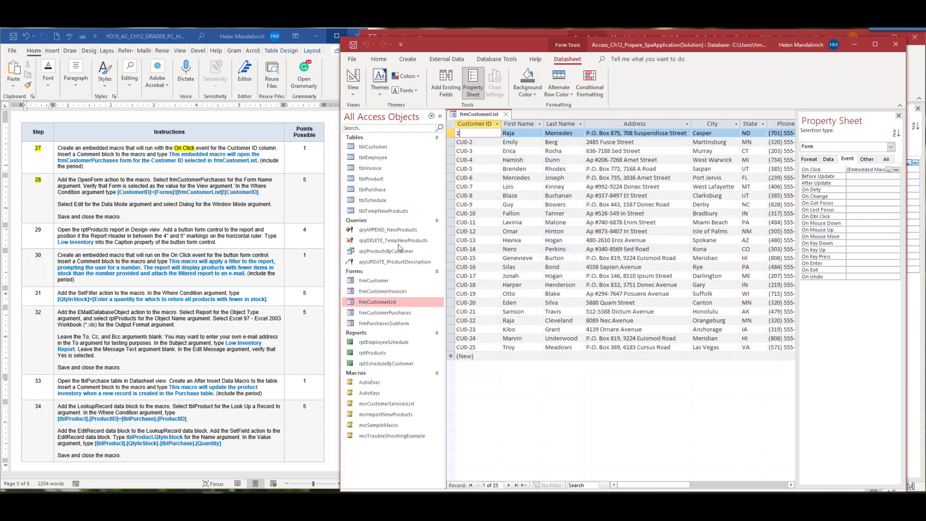
left_click(466, 257)
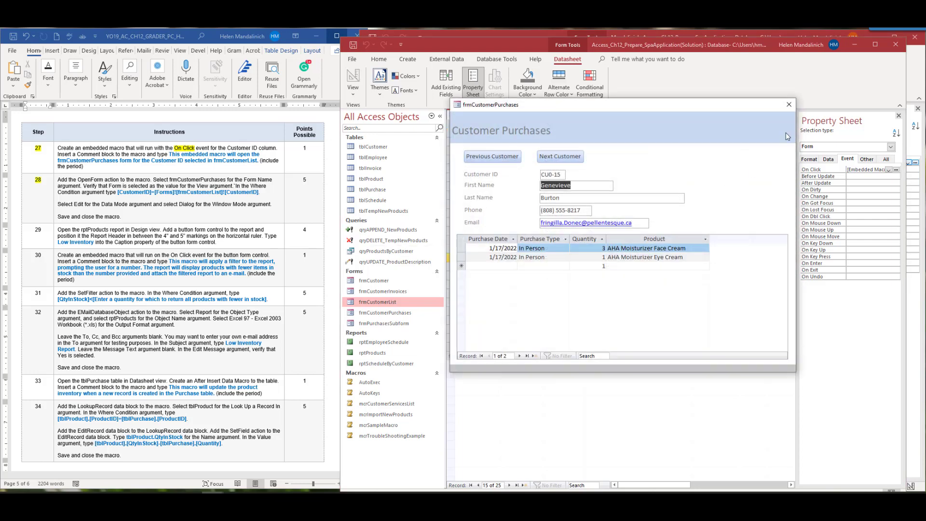
left_click(789, 105)
left_click(473, 285)
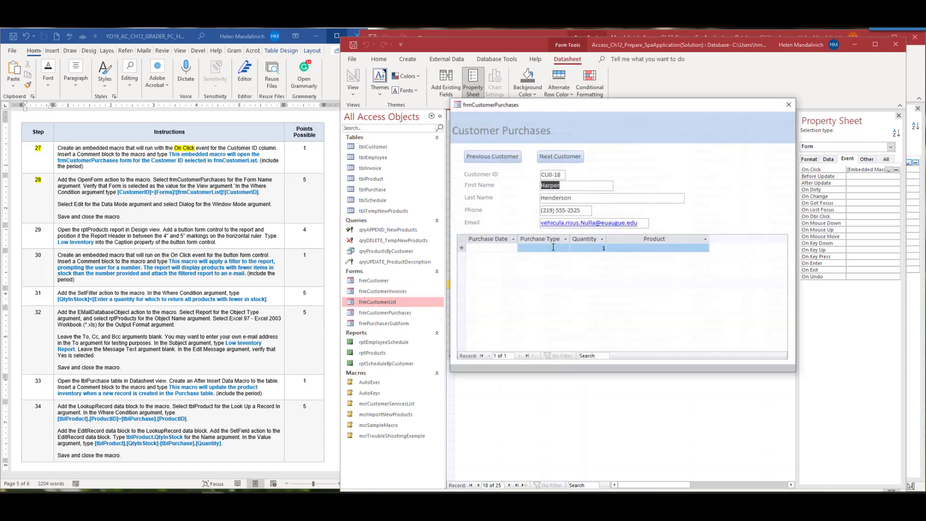
left_click(789, 104)
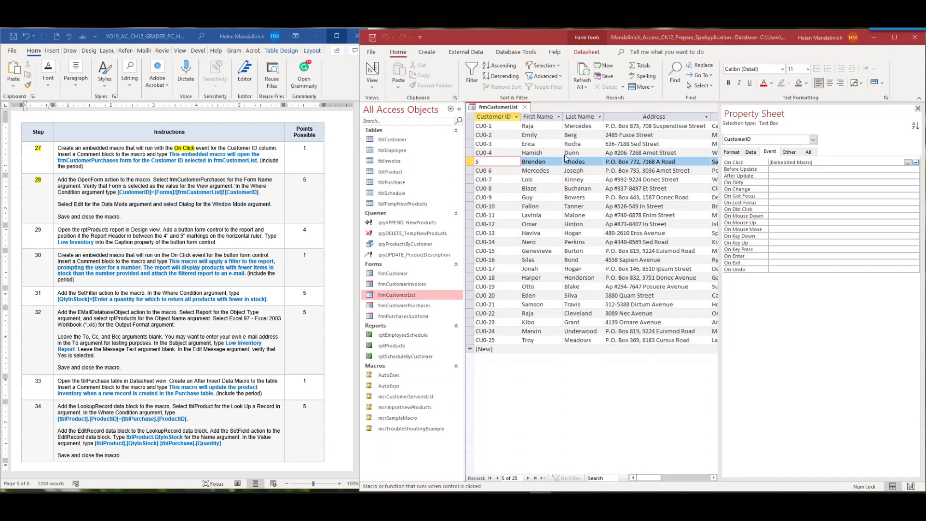
Check the Word instructions, then hide the Property Sheet to see all columns
left_click(146, 240)
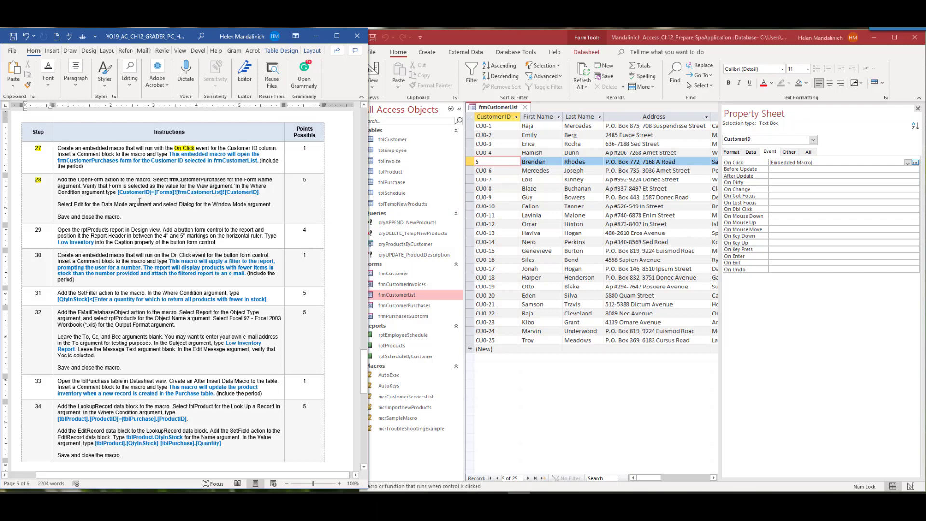
left_click(918, 109)
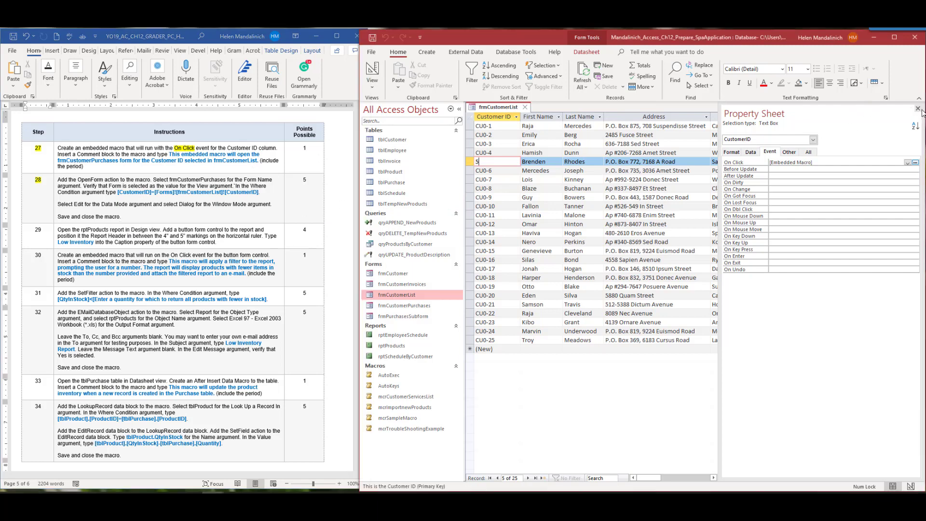
left_click(918, 109)
scroll(100, 298, "down", 1)
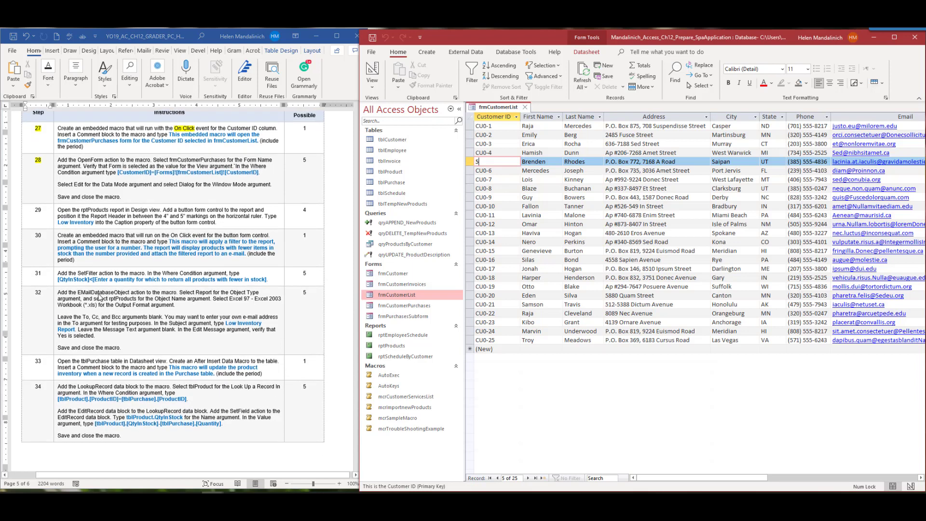
scroll(100, 298, "down", 1)
Open the rptProducts report in Design view
left_click(51, 187)
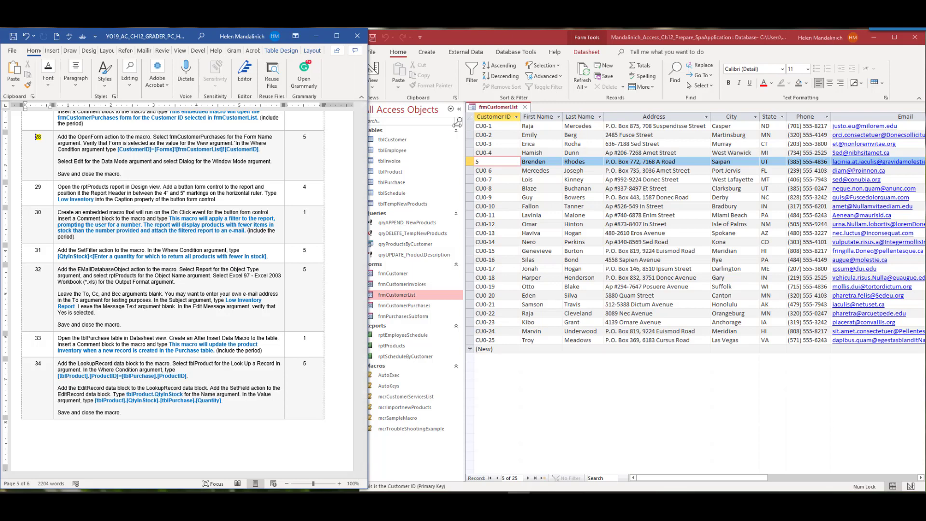
right_click(400, 345)
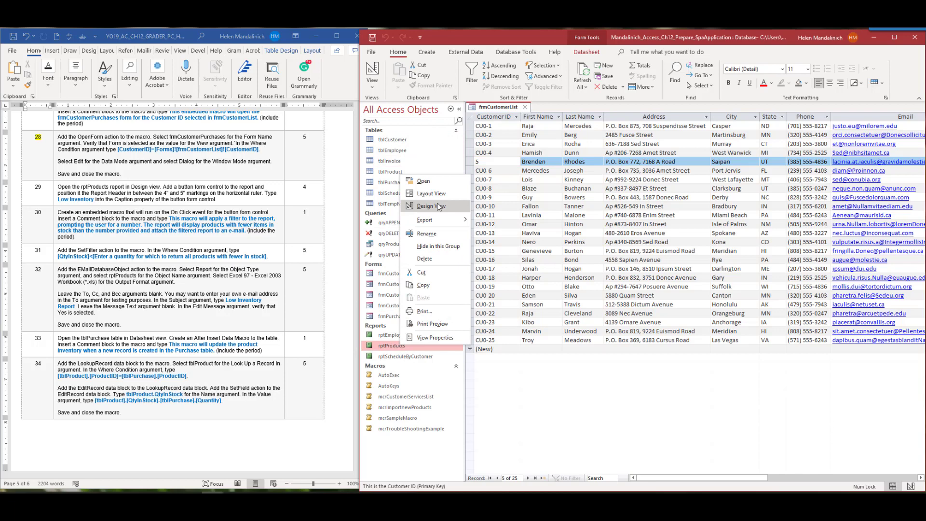
left_click(439, 206)
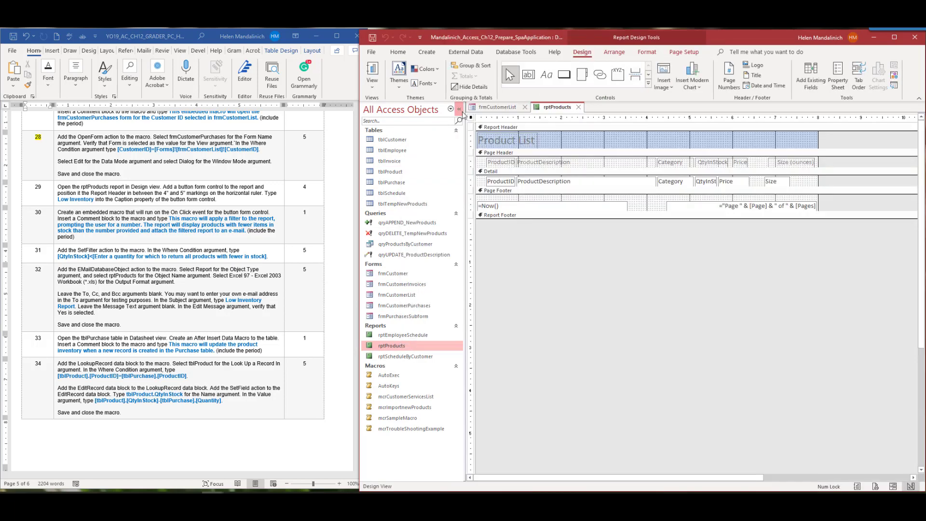
Draw a button in the Report Header between the 4-inch and 5-inch marks
left_click(459, 109)
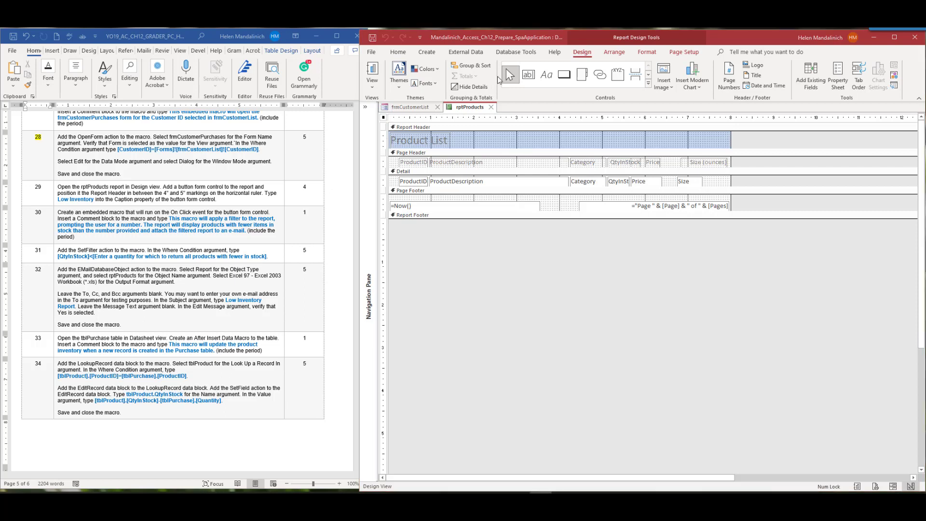
left_click(566, 75)
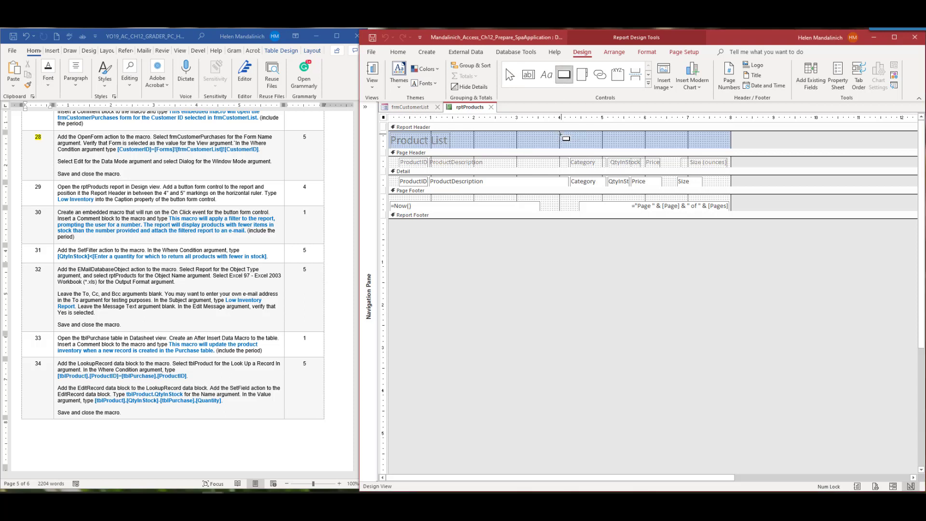
left_click_drag(560, 134, 603, 146)
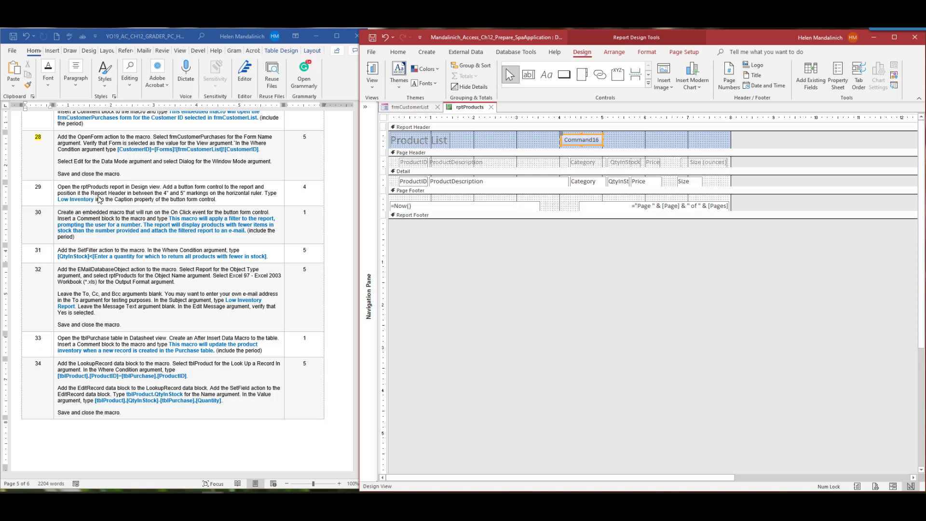
Replace the Command16 caption with Low Inventory
double_click(586, 140)
left_click(586, 139)
type("Lo")
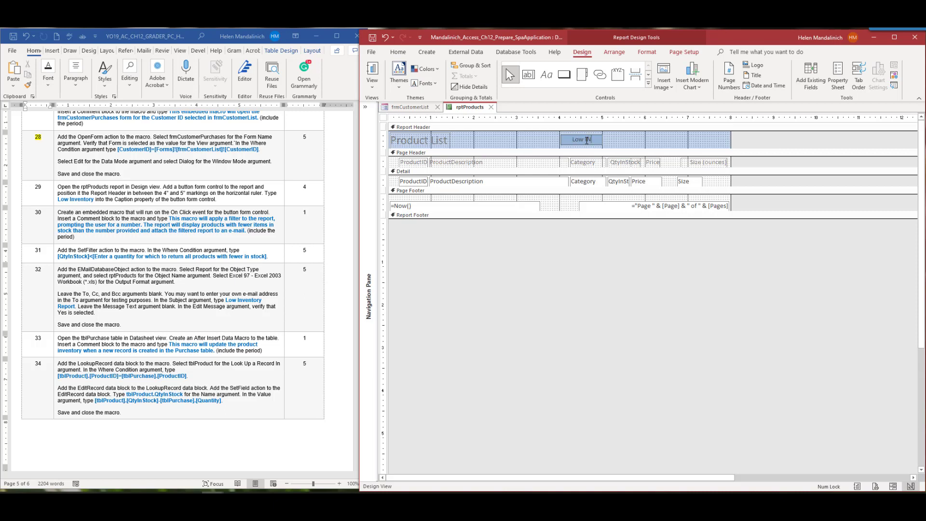
key("BackSpace")
key("BackSpace")
type("Inventory")
Mark step 29 done in the instructions and show the button's Property Sheet
left_click(44, 186)
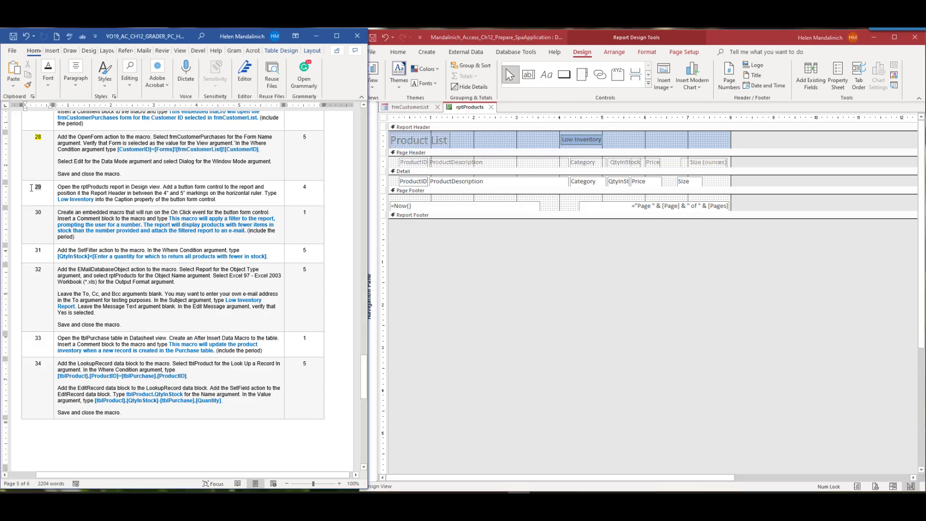
left_click(67, 176)
scroll(155, 271, "down", 2)
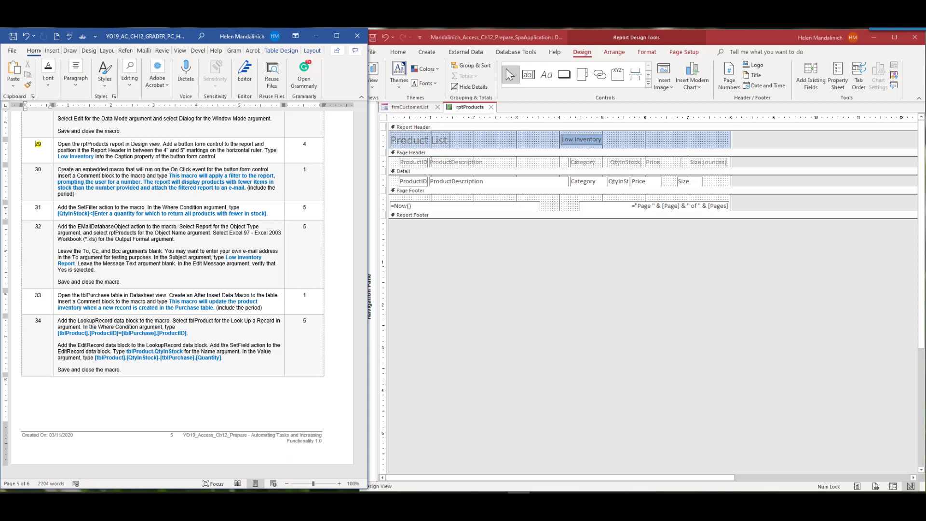
left_click(583, 144)
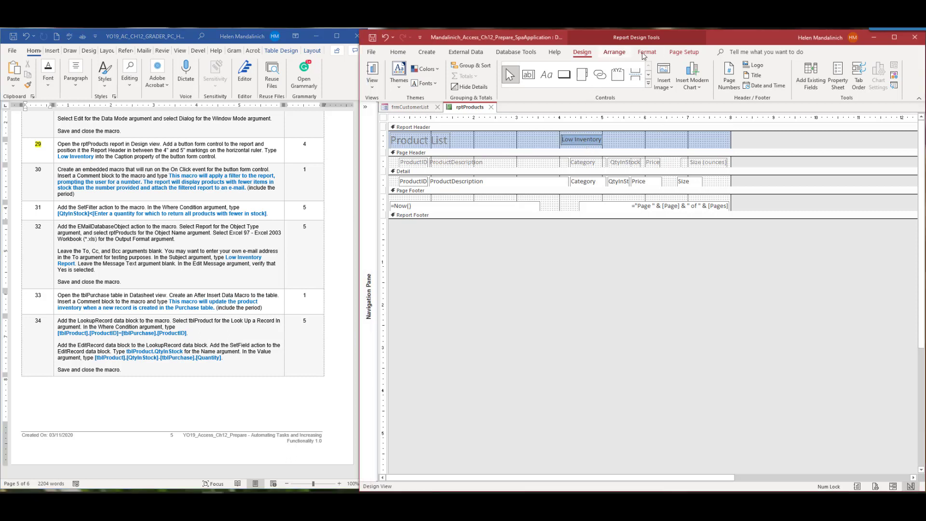
left_click(838, 77)
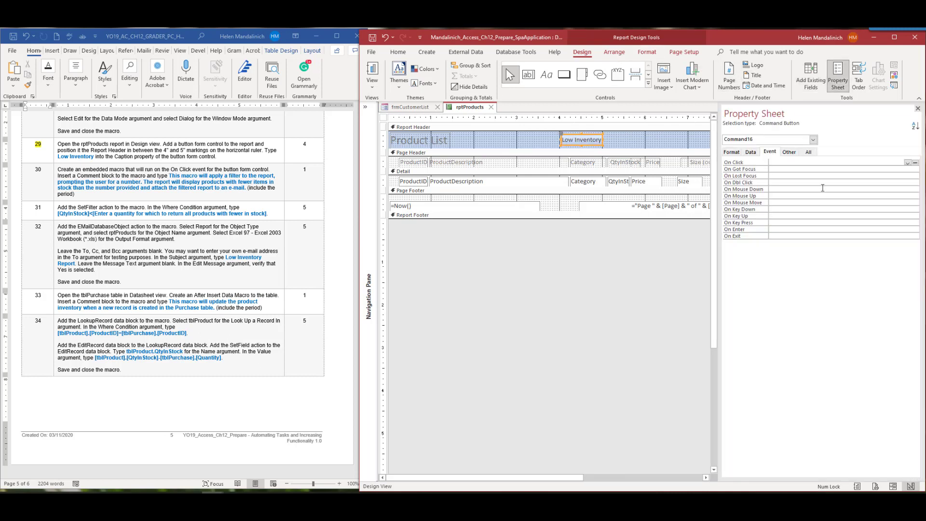
Highlight the On Click phrase in the Word instructions
left_click(171, 170)
left_click_drag(175, 169, 191, 170)
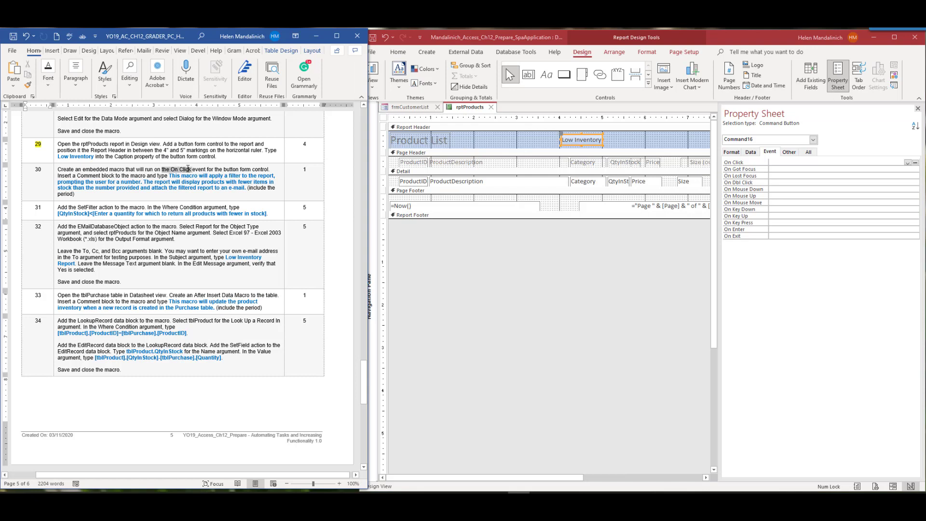
left_click(223, 156)
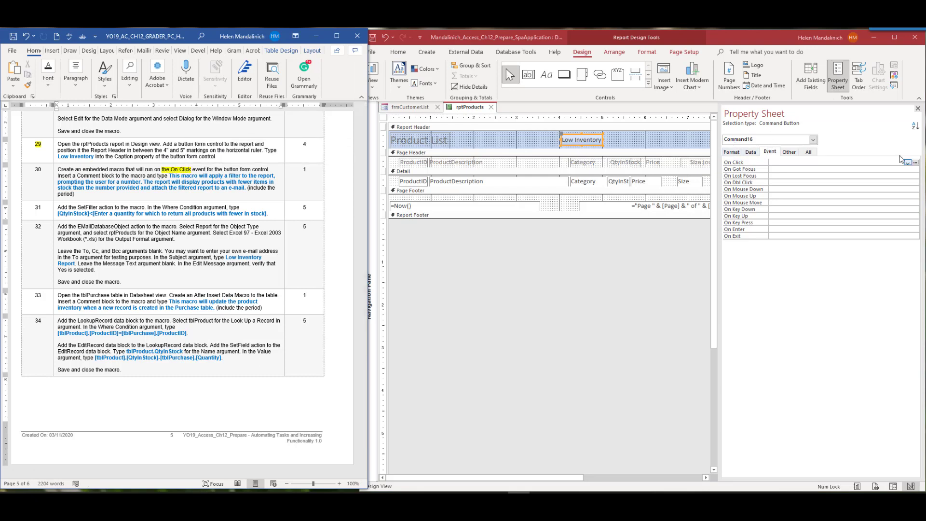
Start an embedded On Click macro in the Macro Builder and add a Comment block
left_click(918, 165)
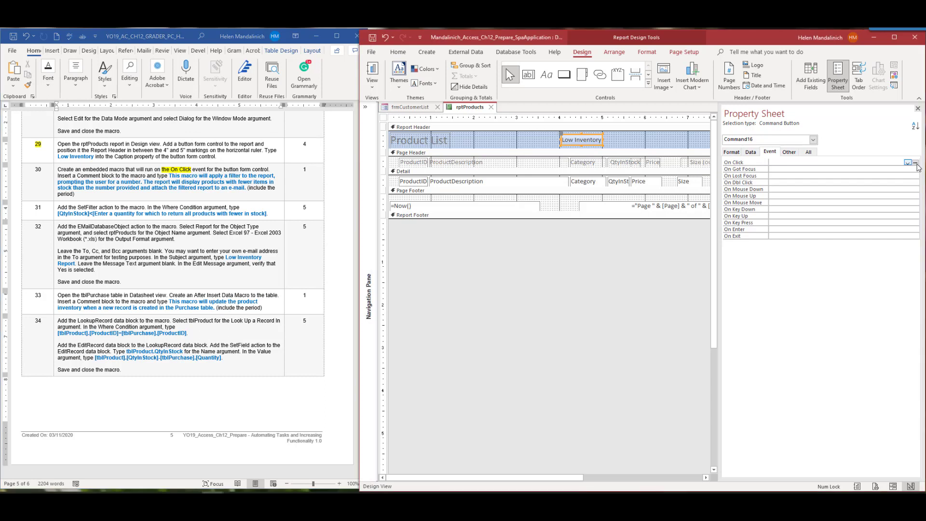
left_click(916, 163)
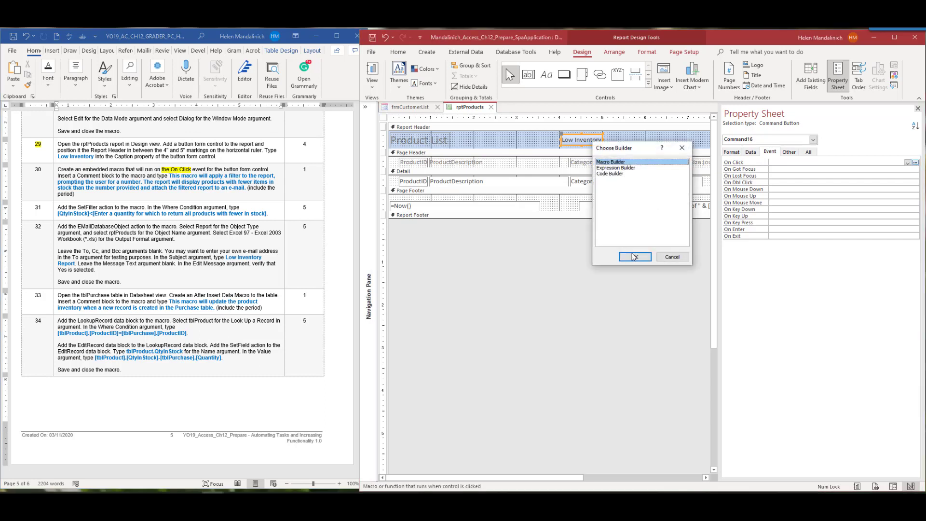
left_click(635, 257)
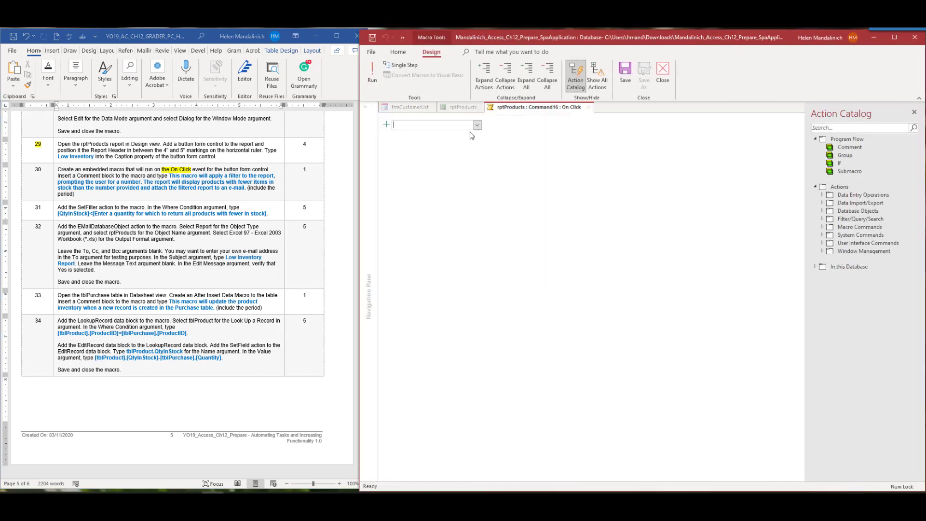
left_click(477, 125)
left_click(438, 136)
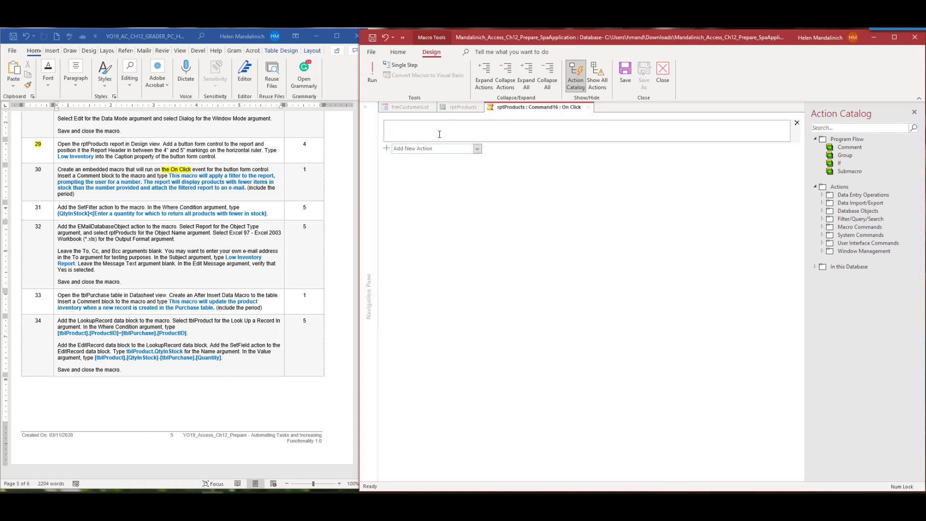
Type the comment describing the quantity-prompt filter and e-mailing the report
type("This macro will apply a filter to the report, prompting the user for a numbe")
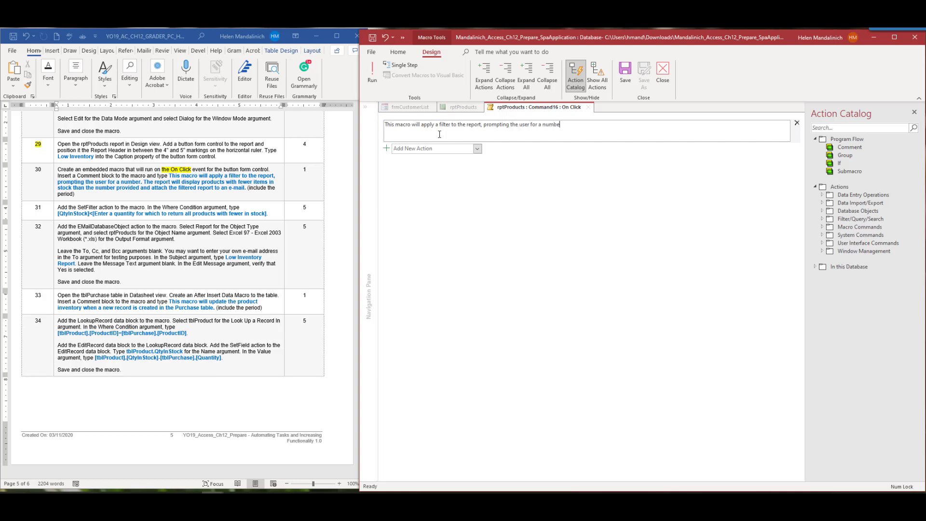
type("r. The report will display products with few items in st")
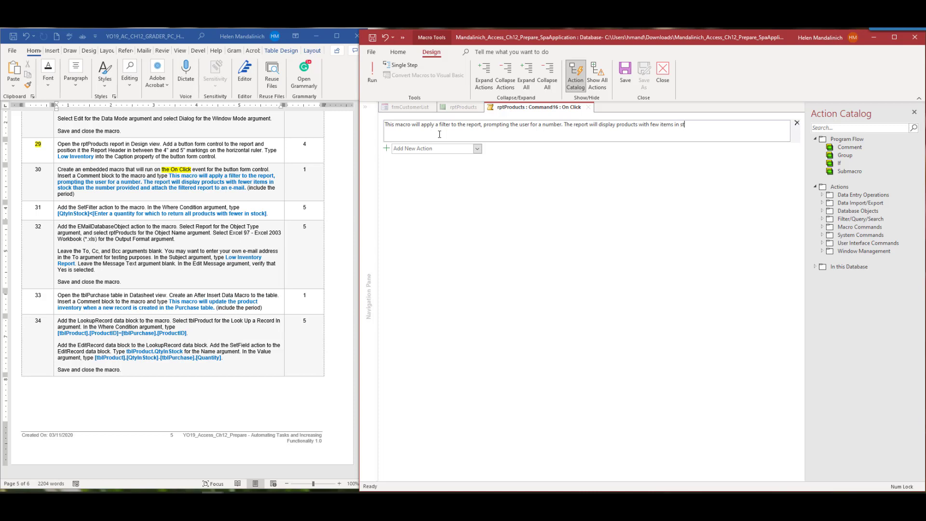
type("ock than the number provided")
key("BackSpace")
type("ed and")
type(" atthed")
type("h the filtered report to a")
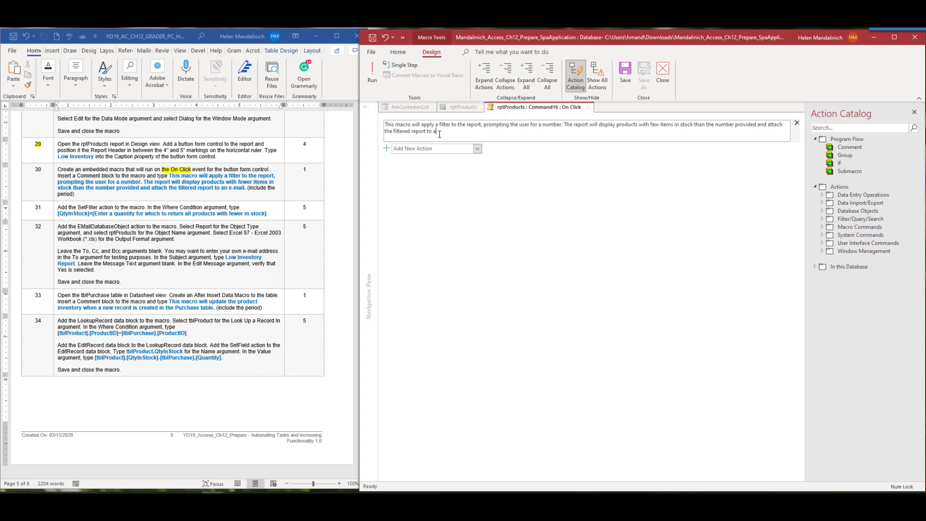
type("mail.")
left_click(439, 134)
type("-")
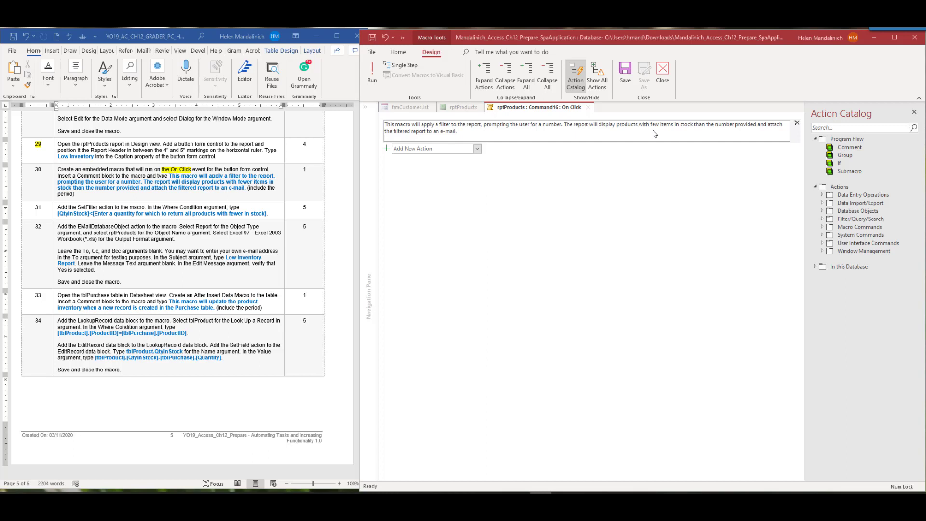
Highlight step 30 in the instructions and return to the macro
left_click(42, 175)
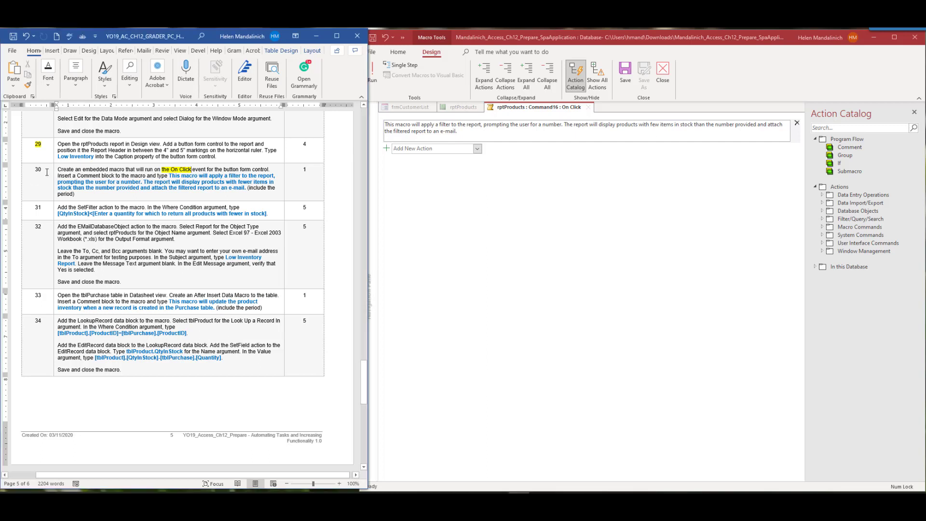
double_click(38, 169)
left_click(72, 158)
scroll(123, 266, "down", 1)
scroll(123, 267, "down", 2)
left_click(437, 166)
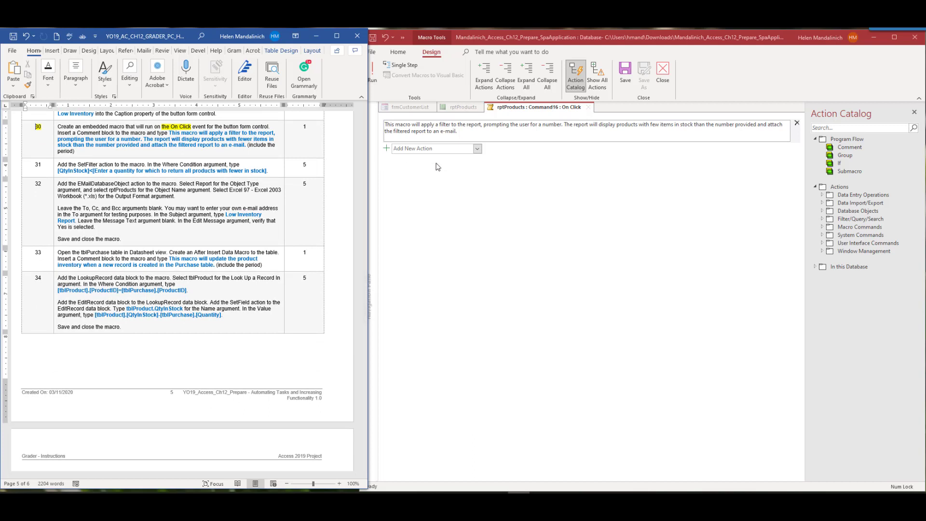
Add a SetFilter action with Where Condition [QtyInStock]<[Enter a quantity for which to return all products with fewer in stock]
left_click(477, 148)
left_click_drag(477, 157, 477, 293)
left_click(422, 349)
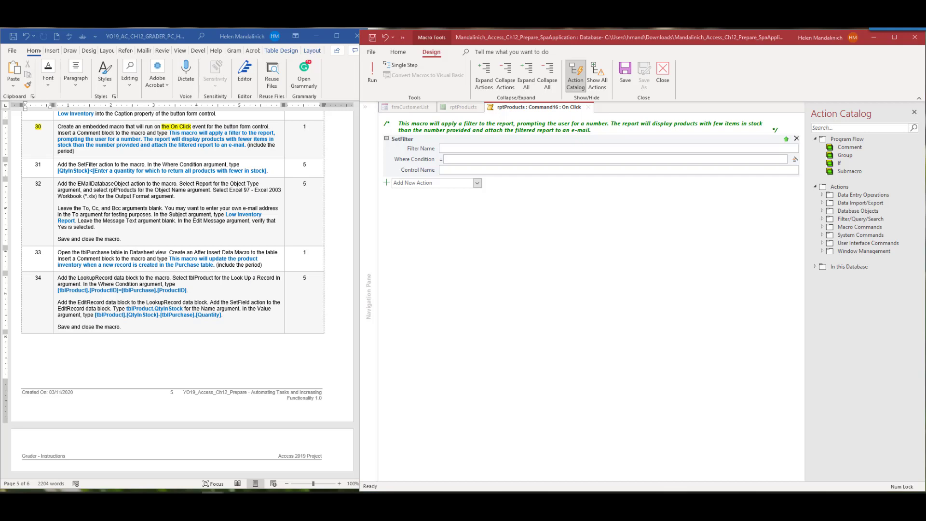
left_click(447, 160)
type("[QtyInStock]<[Enter a quantity for which to return all products with fewer in stock]")
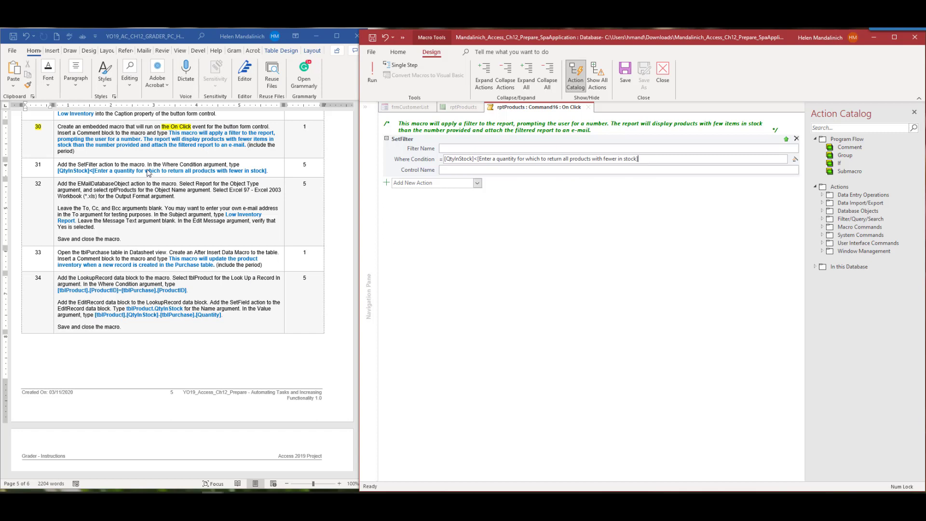
Highlight step 31 in the instructions and browse the action list for the next action
left_click(49, 165)
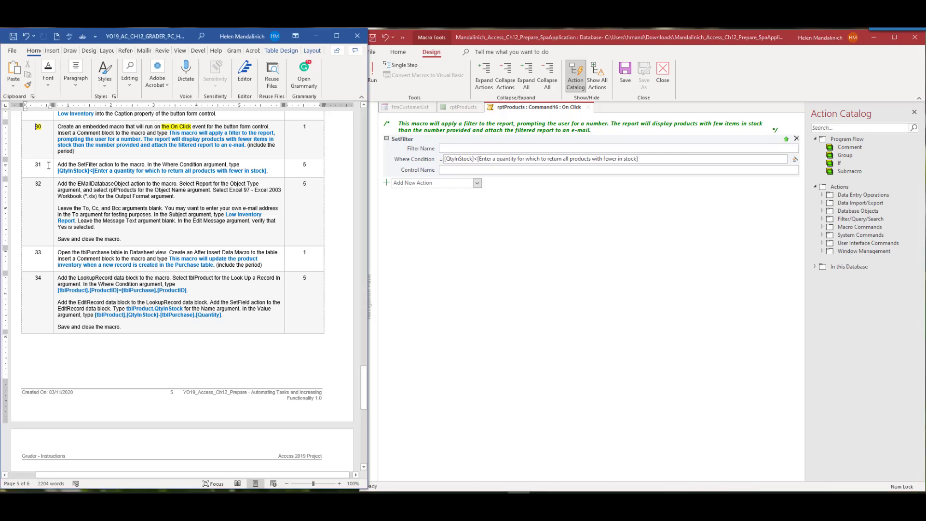
left_click_drag(49, 166, 34, 165)
left_click(70, 150)
scroll(138, 239, "down", 1)
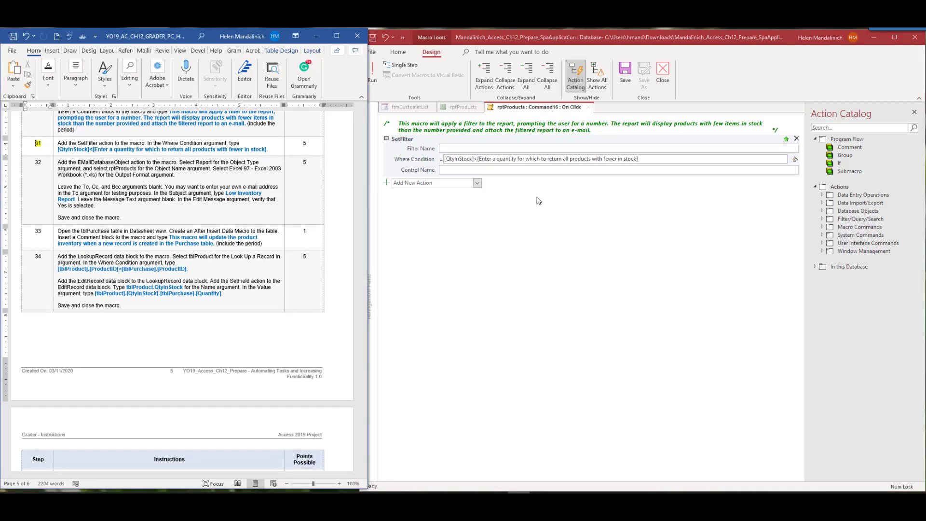
left_click(477, 183)
left_click_drag(474, 227, 446, 248)
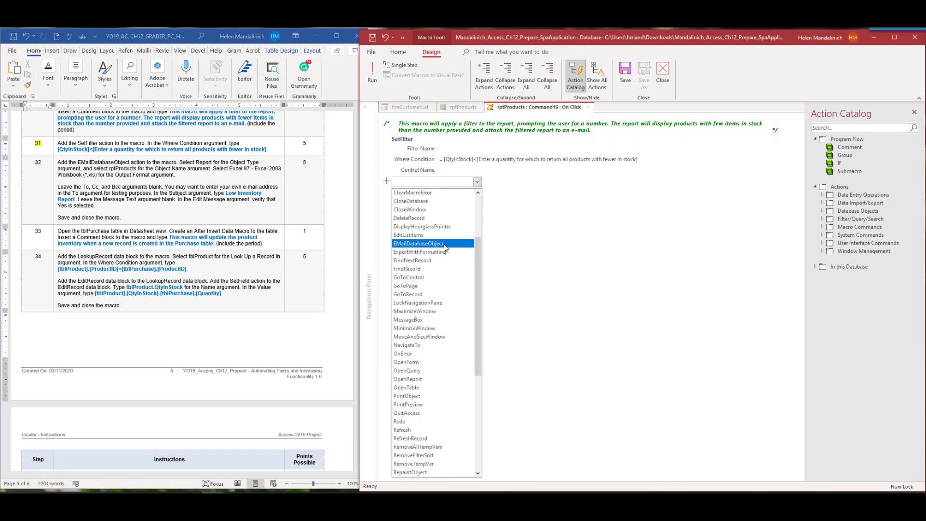
Add an EMailDatabaseObject action sending report rptProducts as Excel 97 - Excel 2003 Workbook
left_click(444, 248)
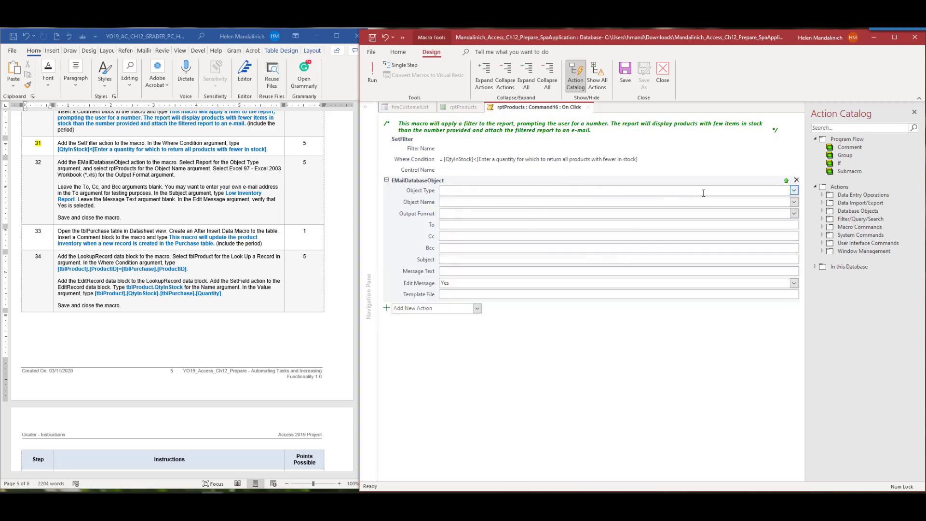
left_click(794, 191)
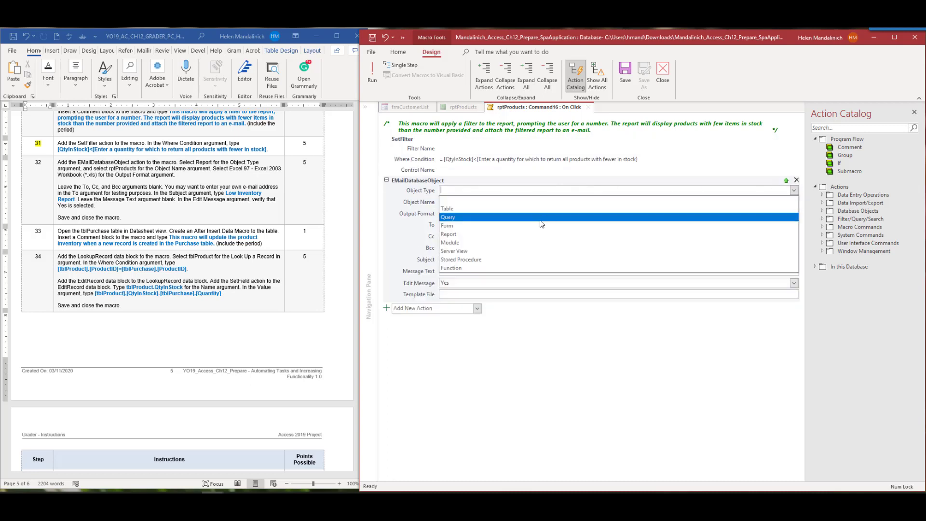
left_click(516, 234)
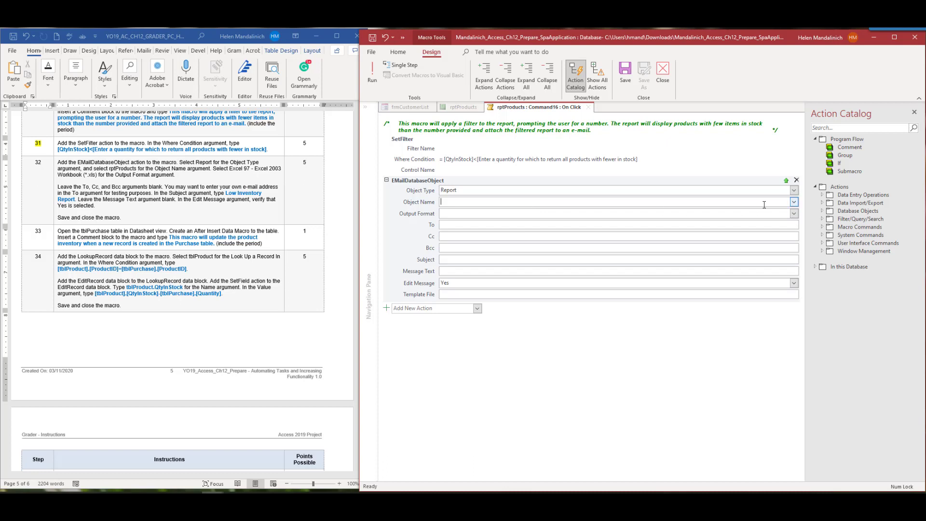
left_click(795, 203)
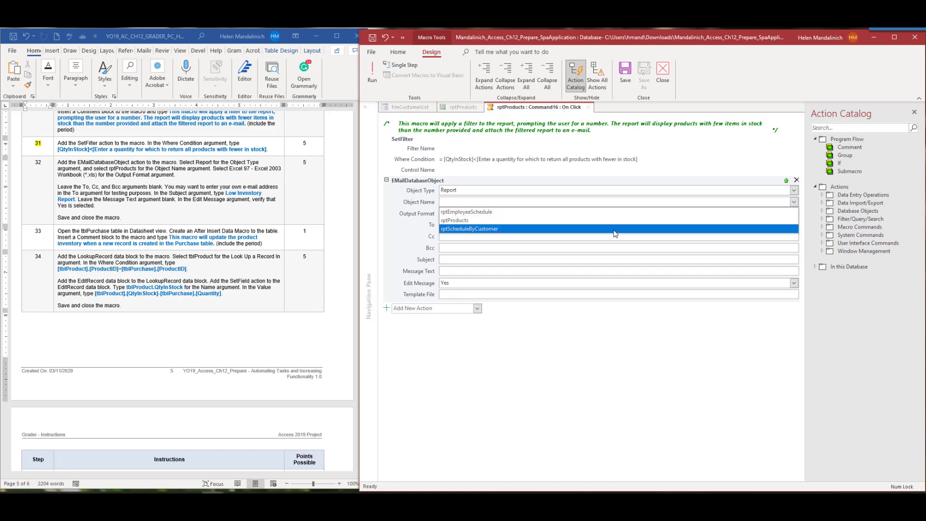
left_click(560, 222)
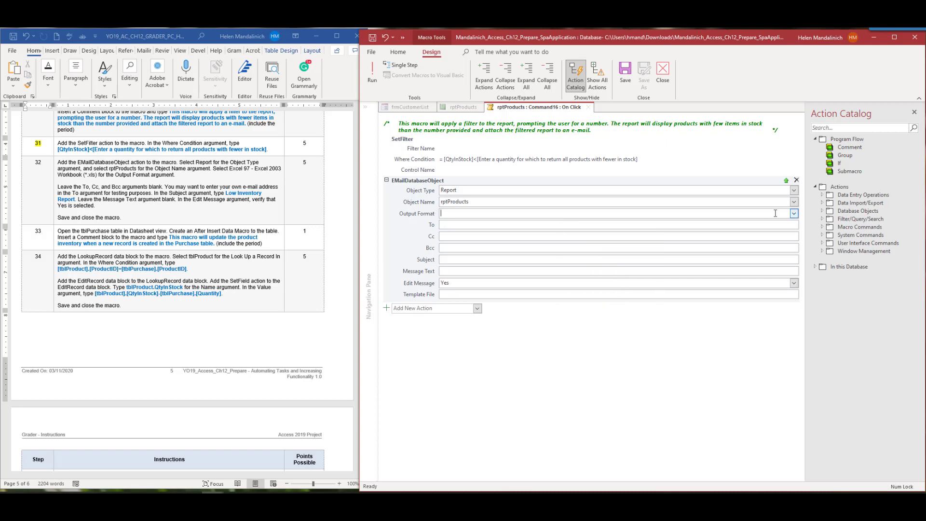
left_click(794, 213)
left_click(478, 232)
Enter Low Inventory Report as the subject and your own e-mail address as recipient
type("Lowq")
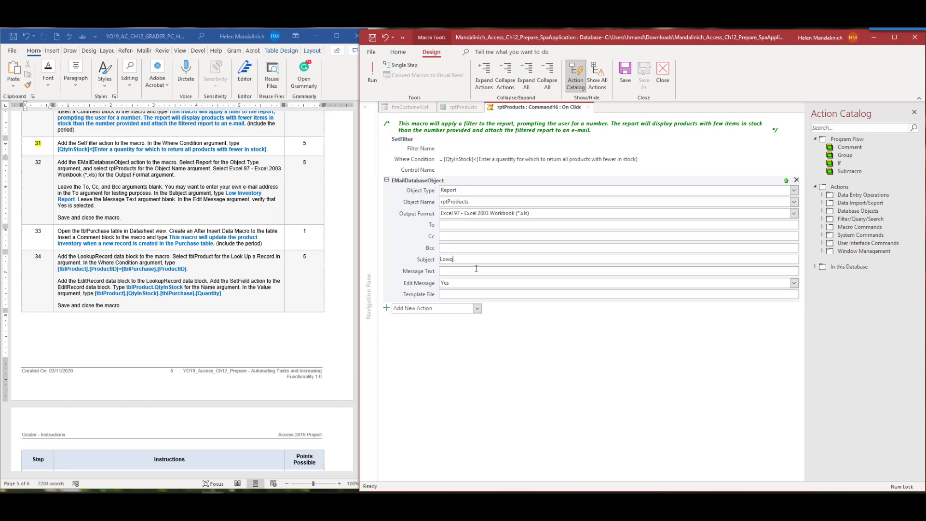
type("ventory Repo")
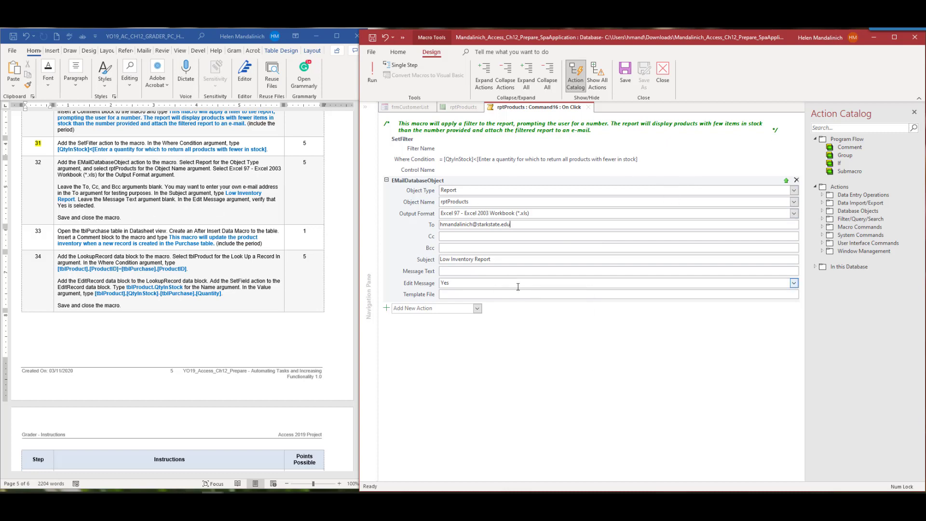
mouse_move(517, 287)
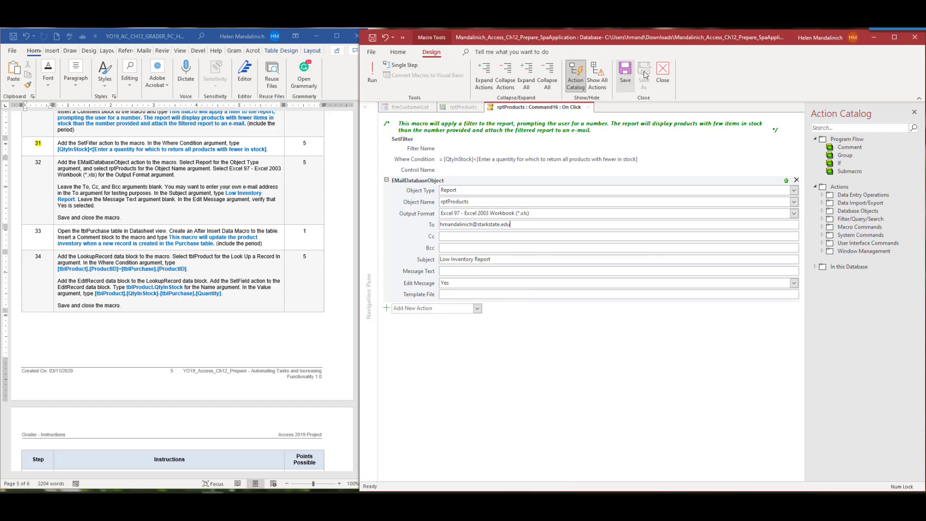
Save and close the button's macro and mark step 32 done in the instructions
left_click(663, 72)
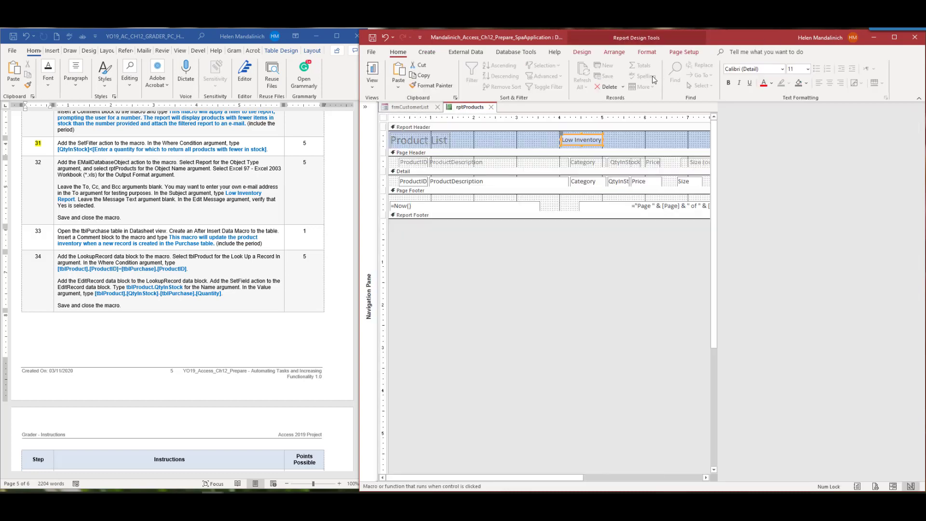
left_click_drag(50, 162, 32, 162)
left_click(71, 147)
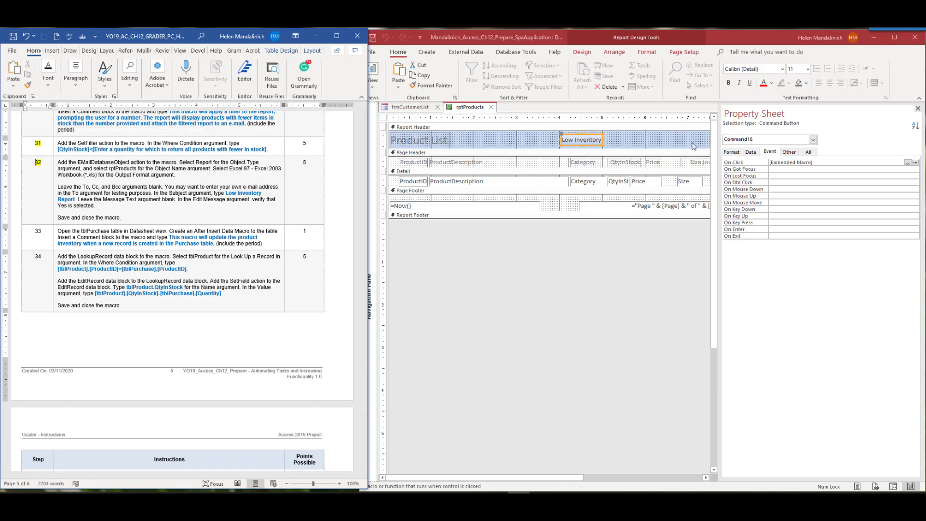
Test the Low Inventory button in Report View, producing an e-mail with rptProducts.xls, then close it unsent
left_click(378, 72)
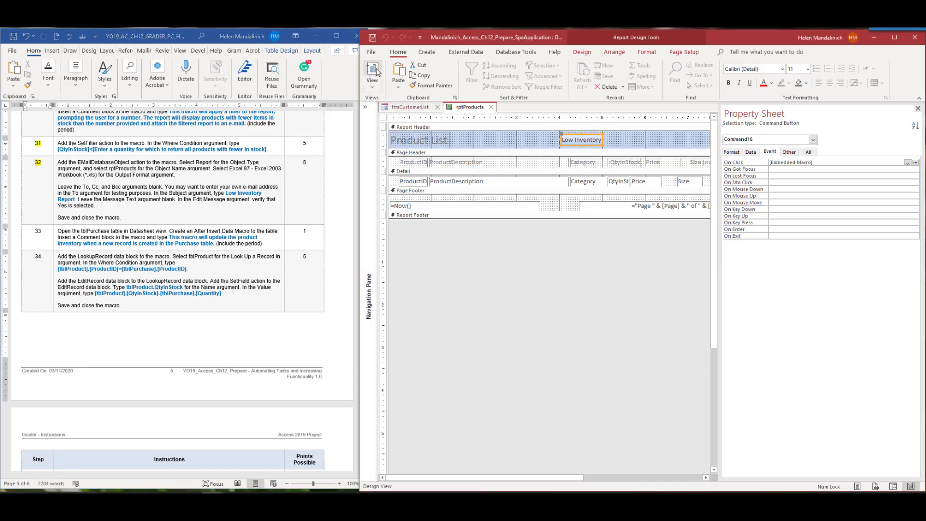
left_click(584, 133)
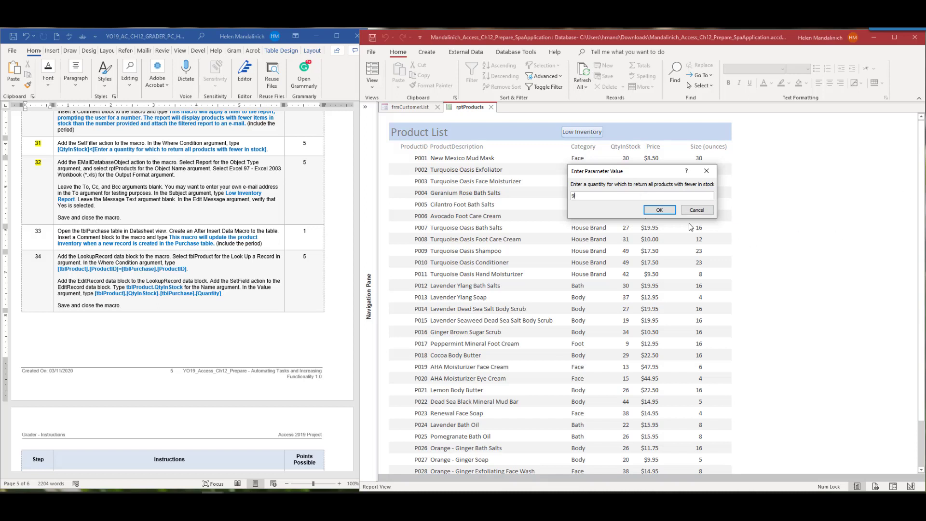
left_click(659, 211)
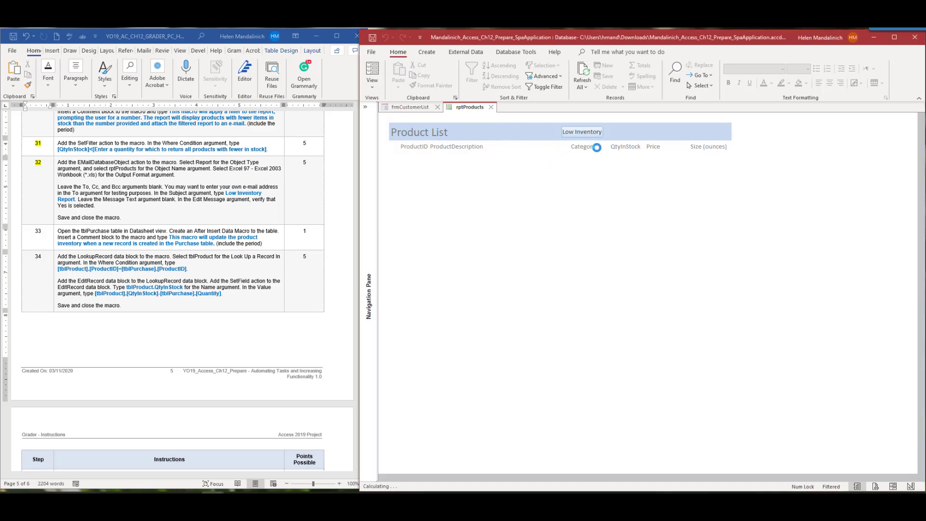
left_click(579, 134)
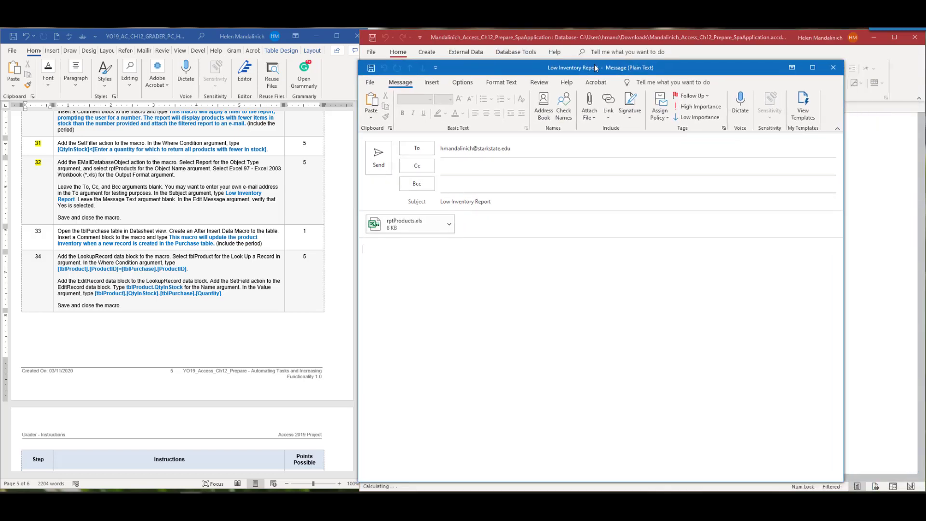
left_click_drag(596, 68, 598, 63)
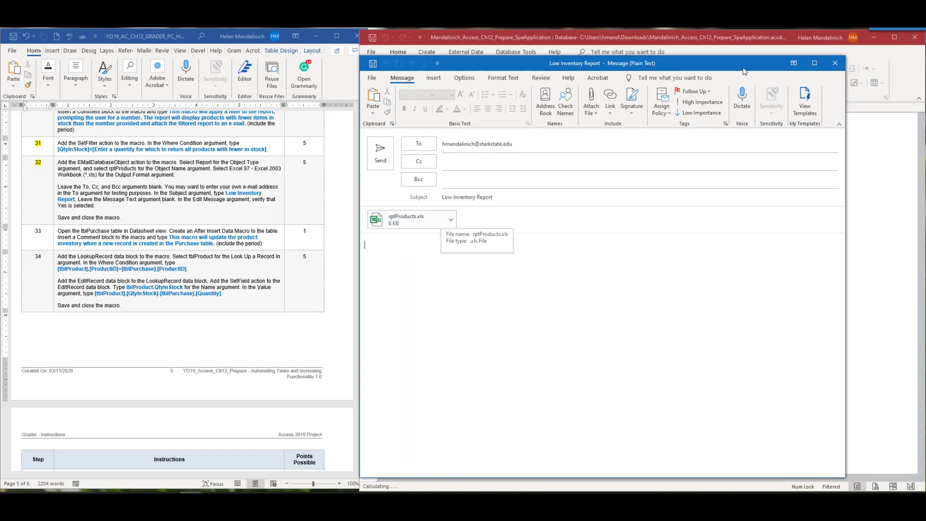
left_click(835, 62)
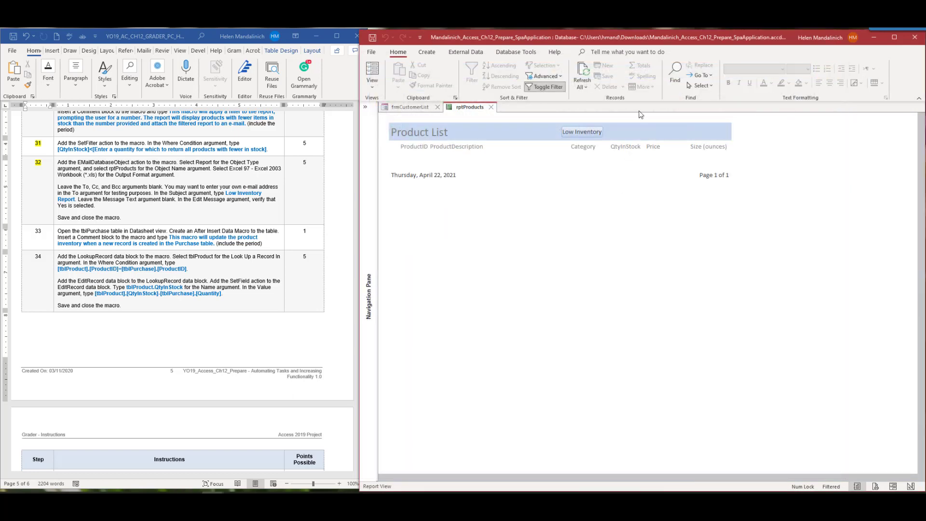
Close rptProducts without saving changes and close the customer list form
left_click(492, 107)
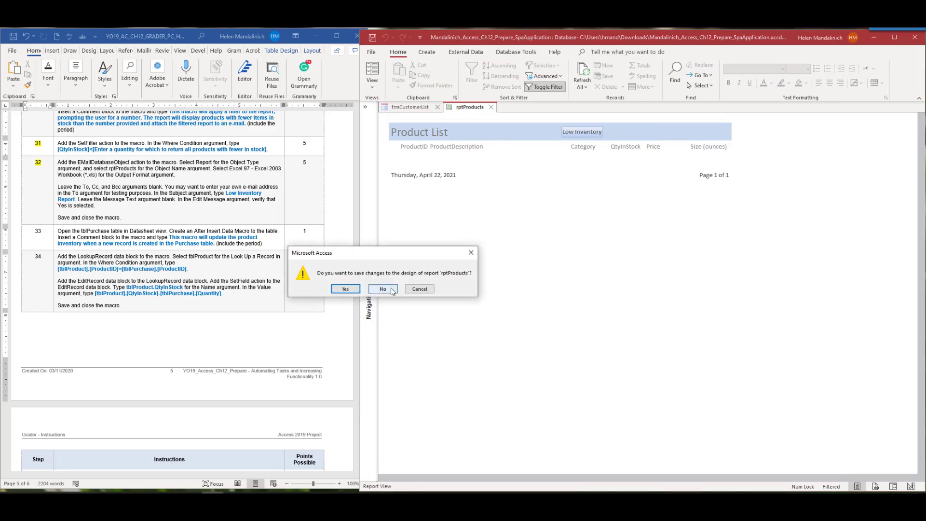
left_click(383, 289)
left_click(438, 106)
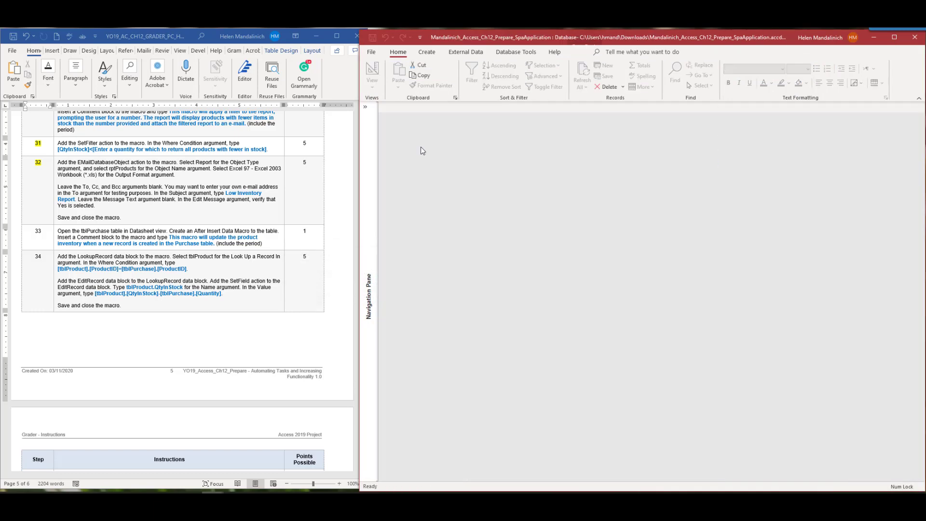
Open the rptProducts report from the Navigation Pane
left_click(365, 107)
left_click(398, 346)
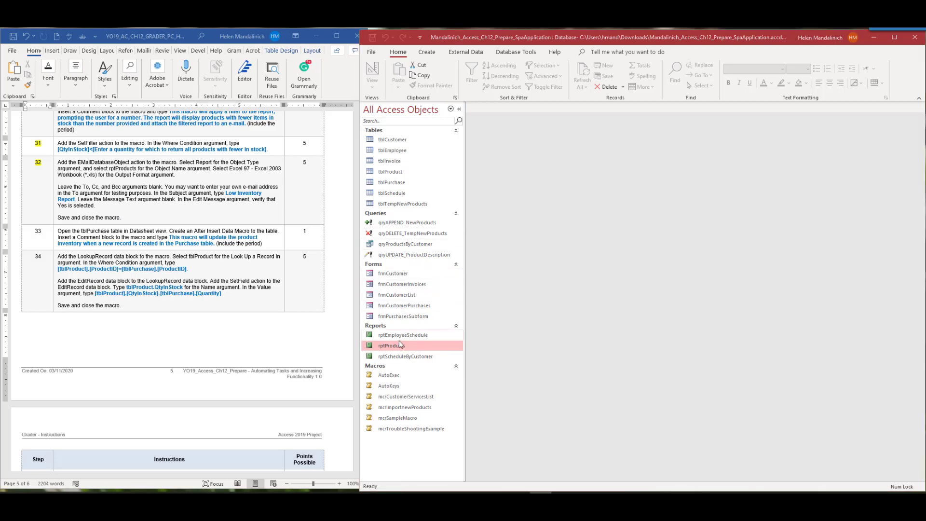
double_click(392, 346)
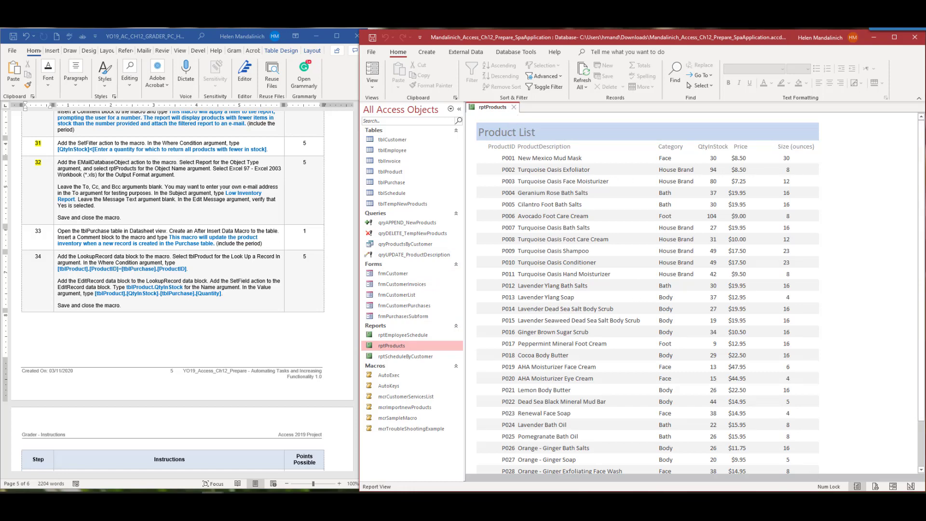
Run the solution's Low Inventory button with quantity 15, showing two products, then close the e-mail and report
key("alt+Tab")
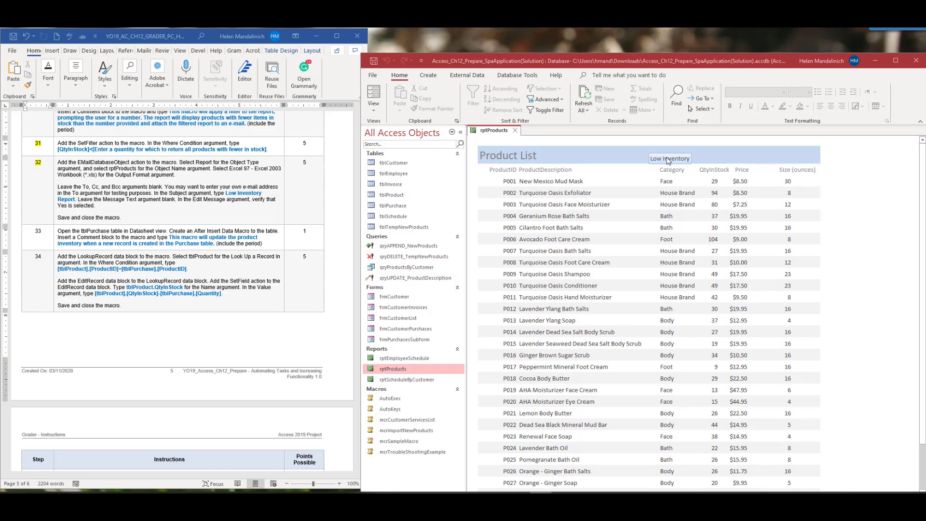
left_click(669, 161)
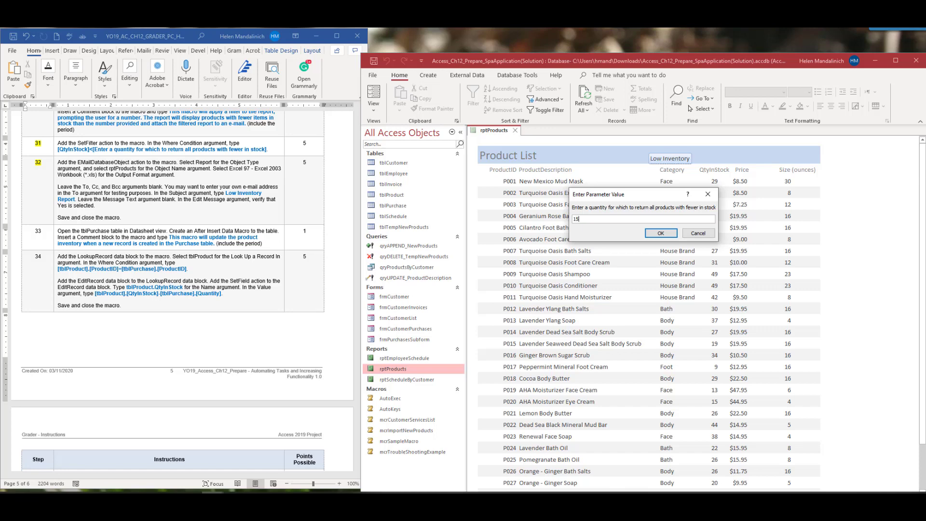
left_click(662, 234)
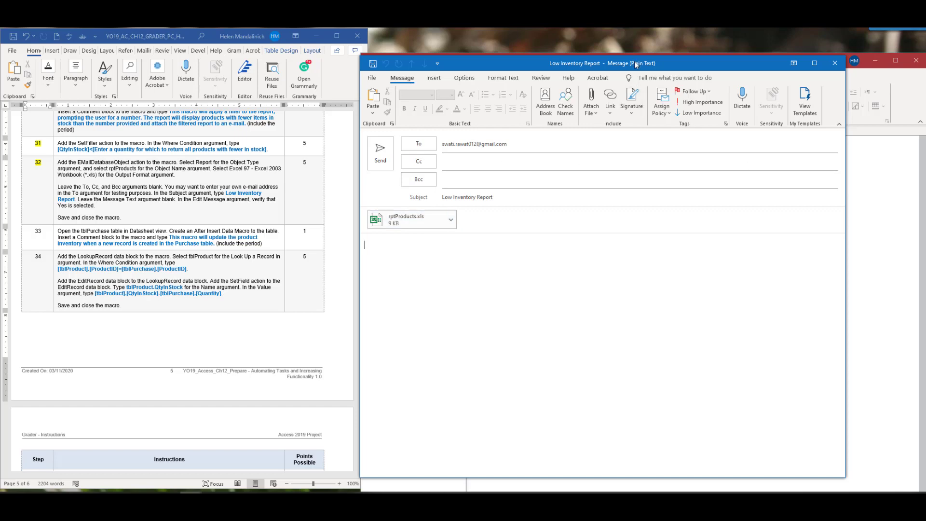
left_click_drag(635, 63, 643, 105)
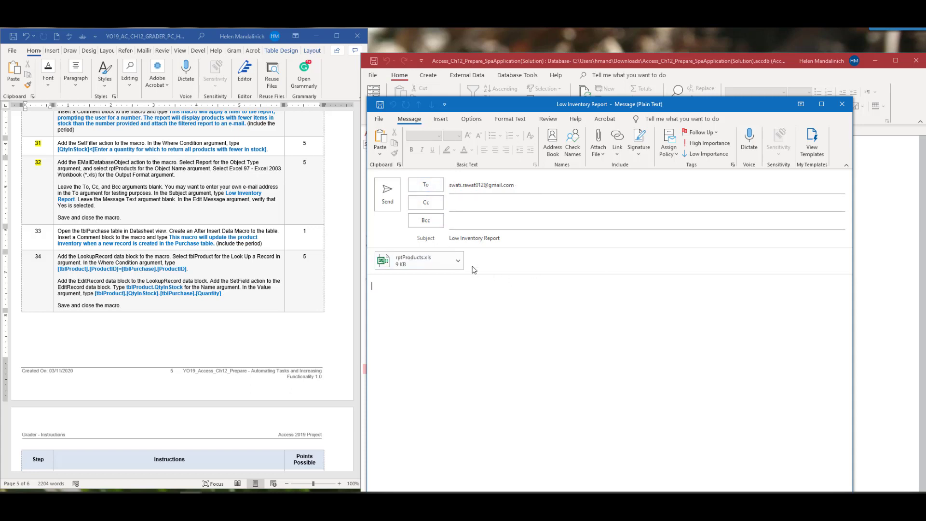
left_click(843, 104)
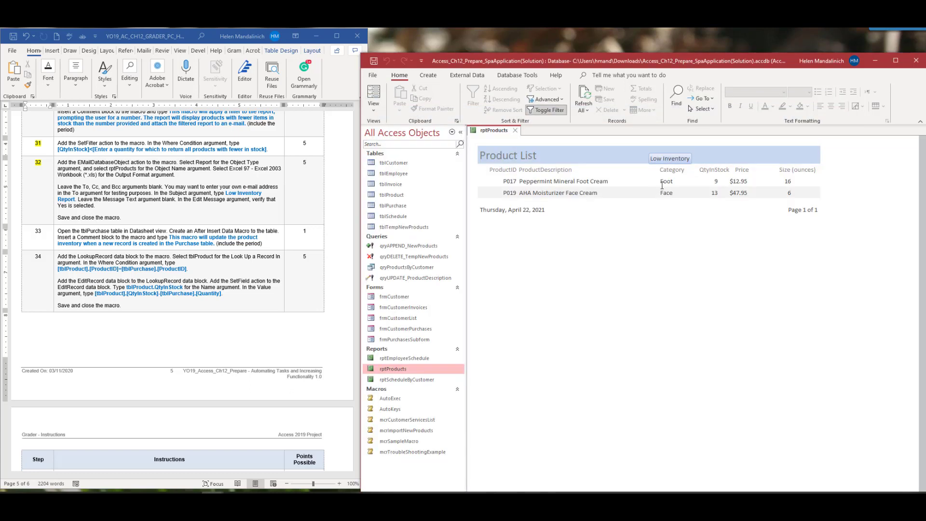
left_click(515, 130)
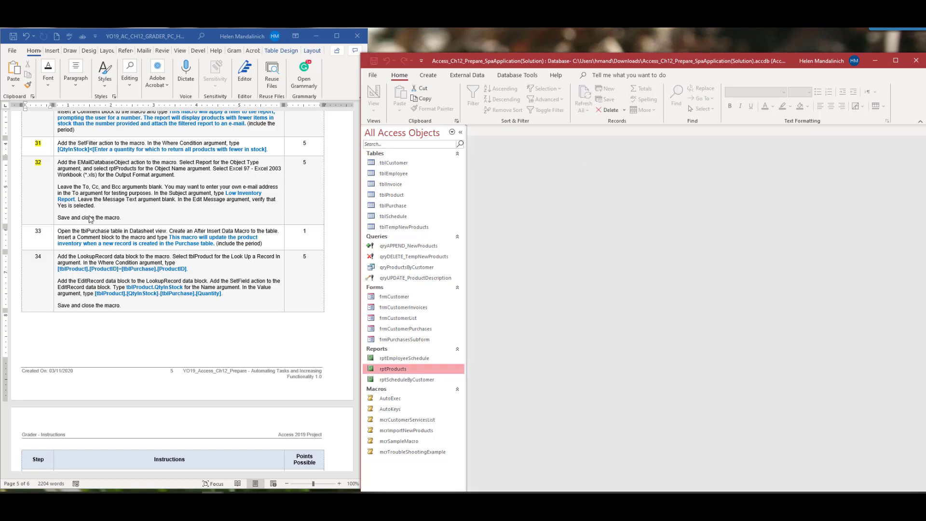
Open tblPurchase in Design view, then switch to Datasheet view to list its 27 purchases
scroll(119, 257, "down", 2)
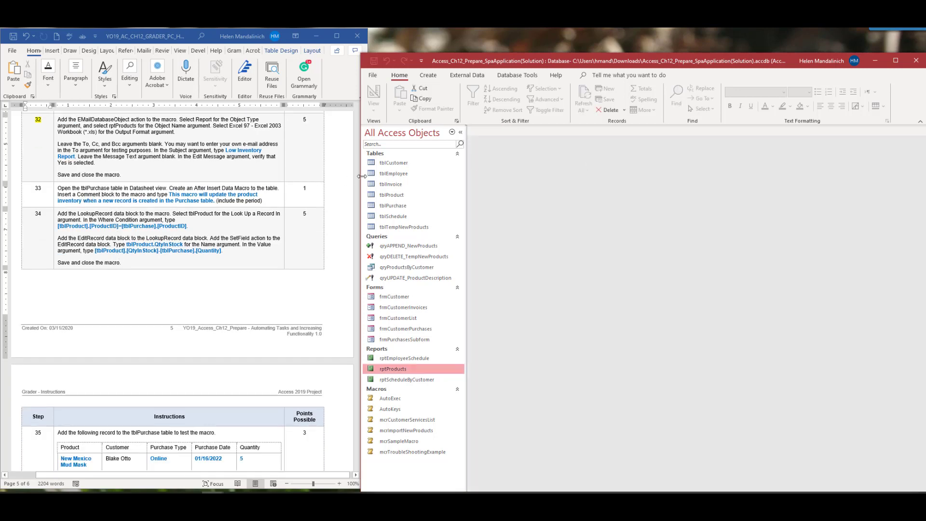
left_click(412, 209)
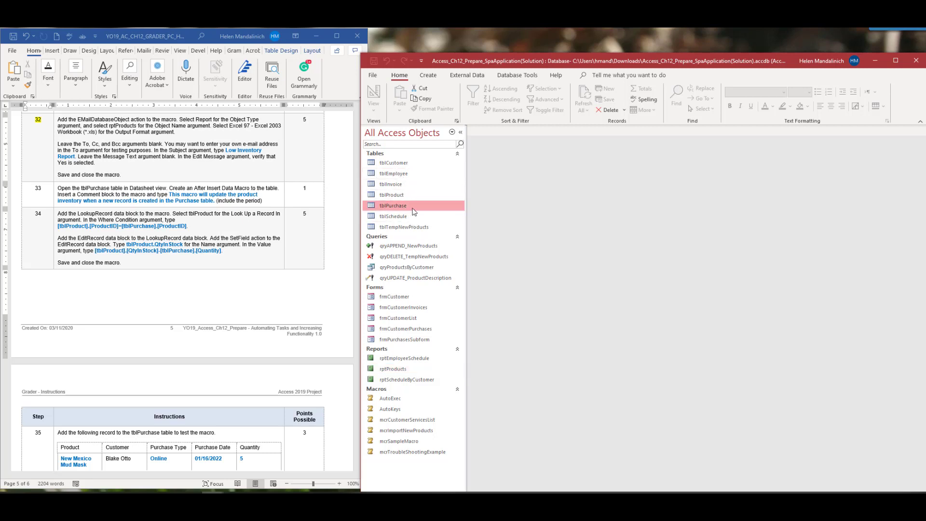
right_click(414, 211)
left_click(436, 225)
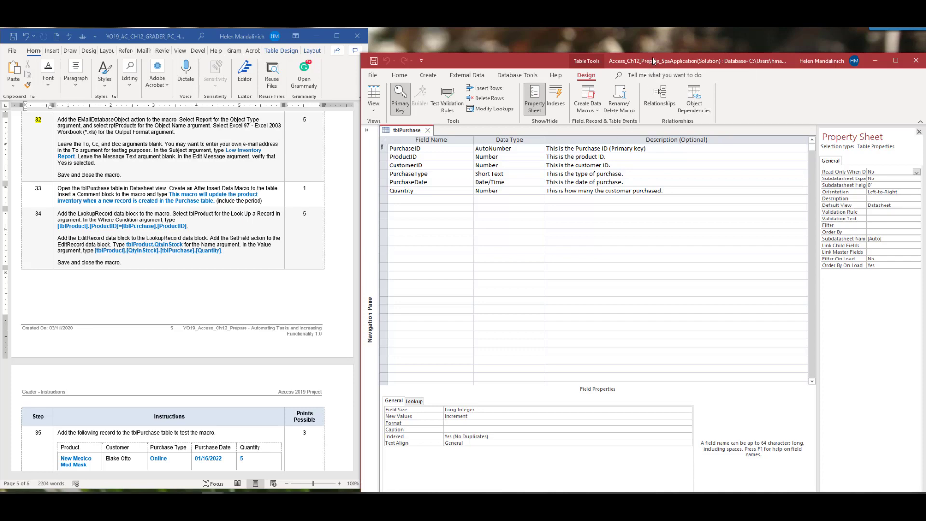
mouse_move(655, 60)
left_mouse_down()
mouse_move(649, 144)
mouse_move(648, 75)
left_mouse_up()
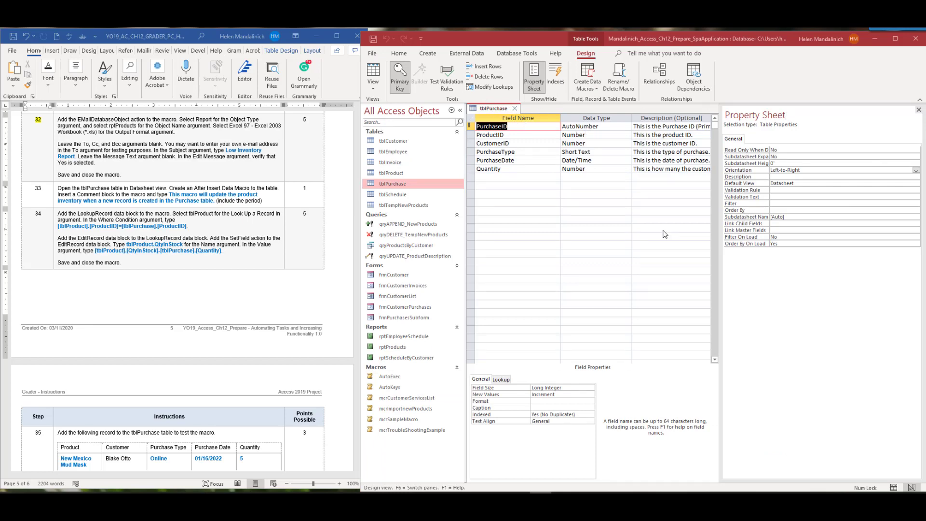
left_click(380, 74)
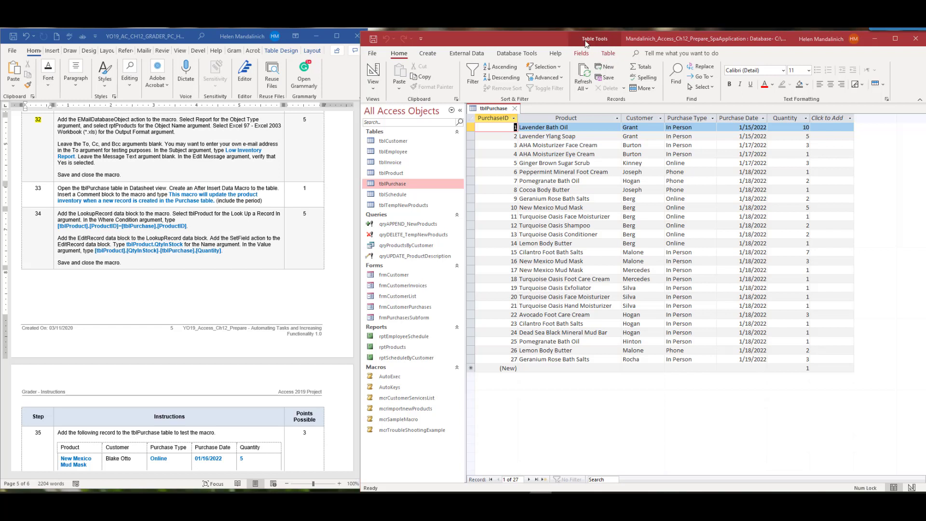
Create a tblPurchase After Insert data macro with a comment about updating product inventory
left_click(608, 55)
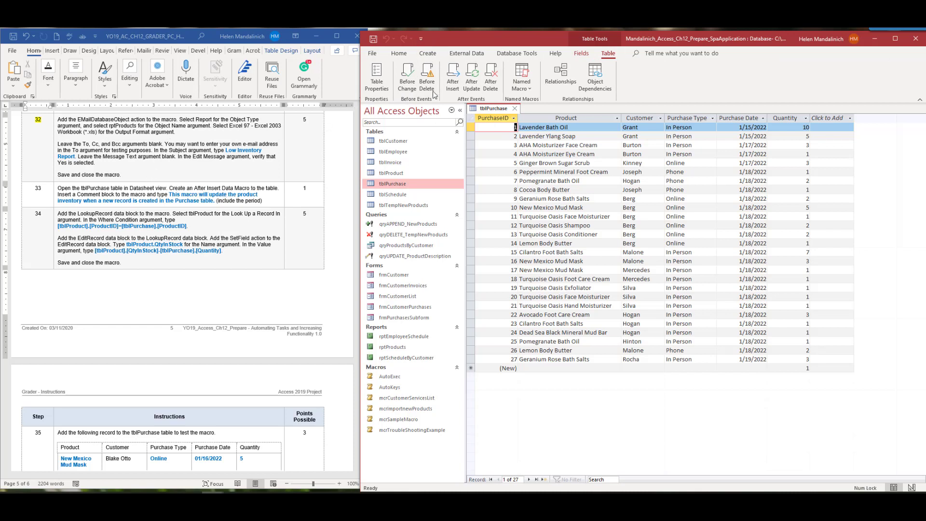
left_click(453, 82)
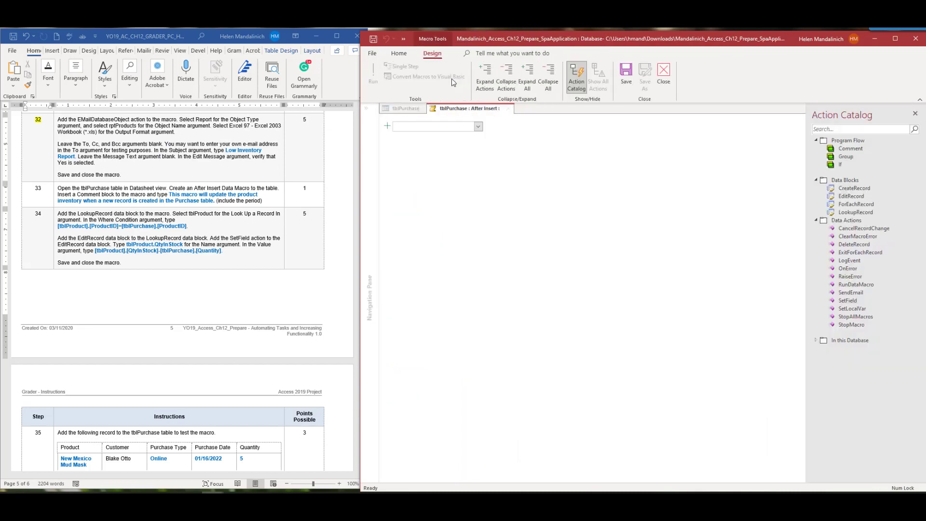
left_click(479, 126)
left_click(478, 136)
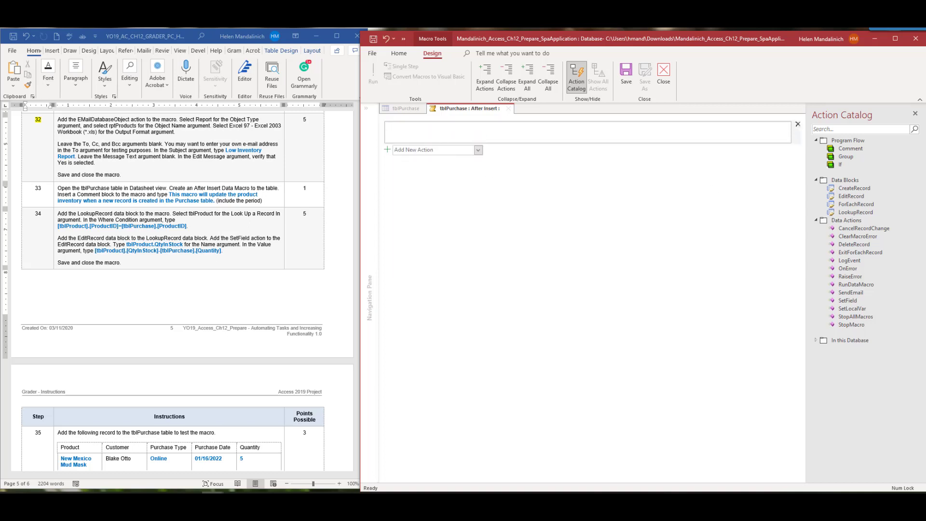
type("This macro will update the porduct inventory when a new record is created in the Purchase table.")
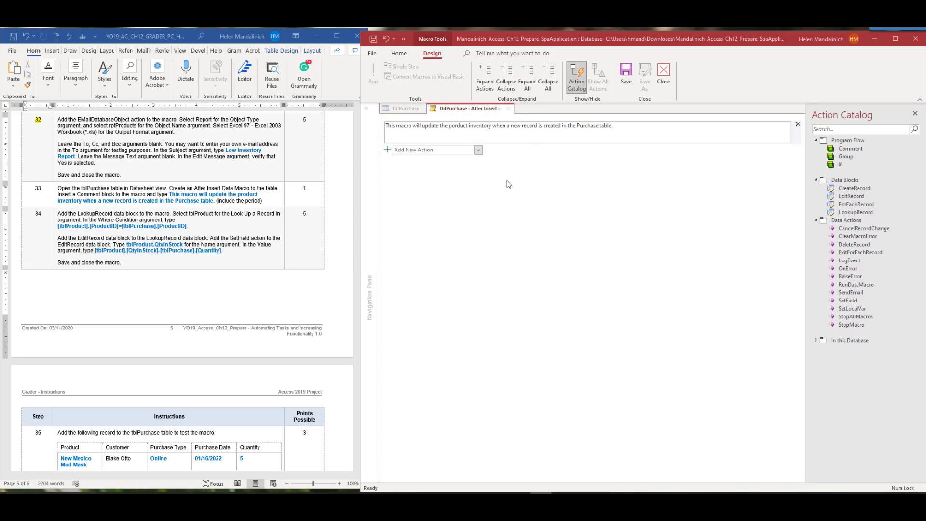
Correct the misspelled 'product' in the macro's comment line
left_click(456, 129)
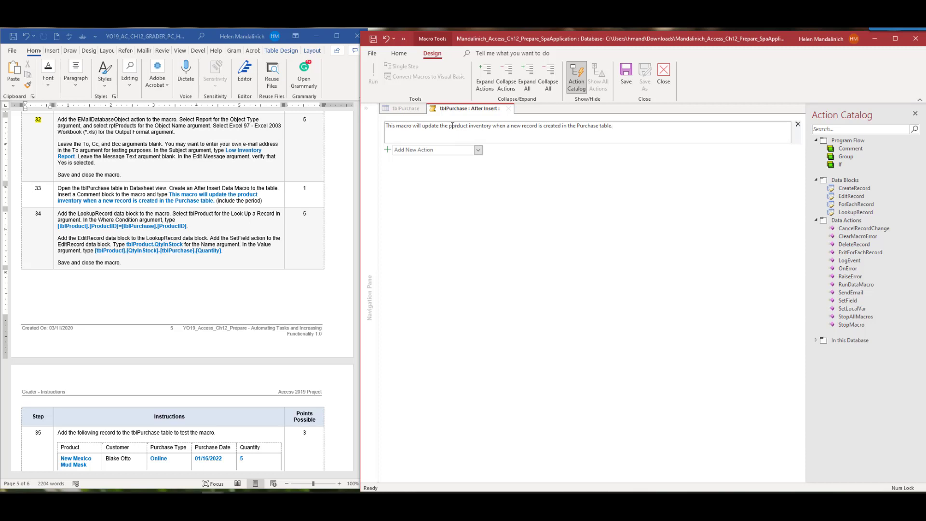
left_click(452, 126)
key("BackSpace")
type("o")
left_click(50, 193)
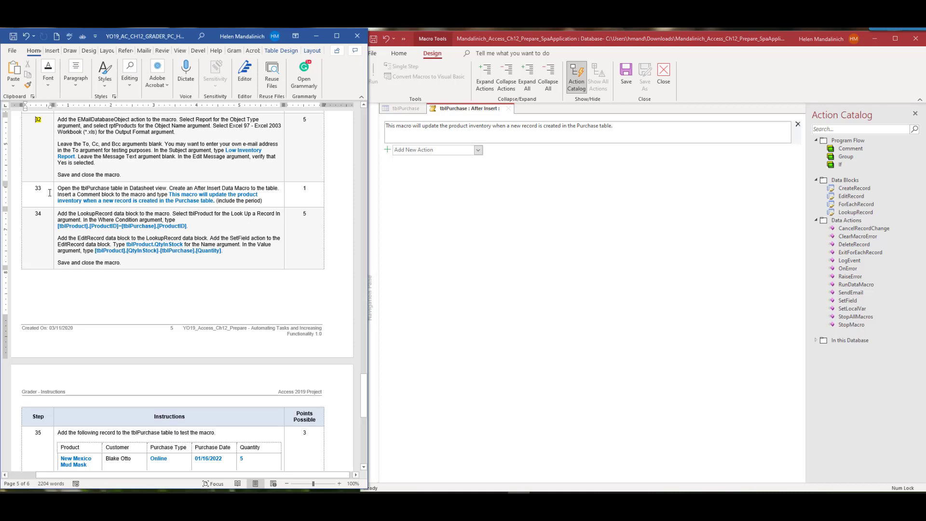
scroll(120, 212, "down", 3)
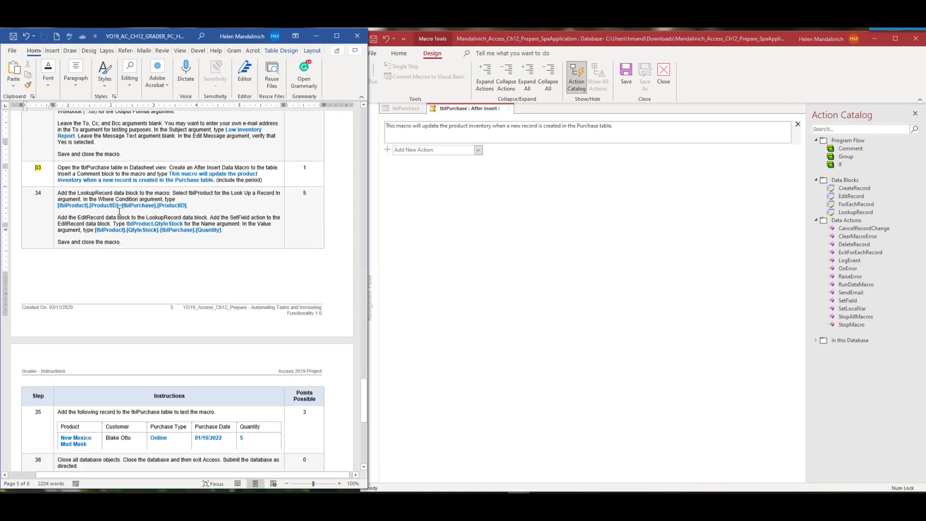
left_click(479, 150)
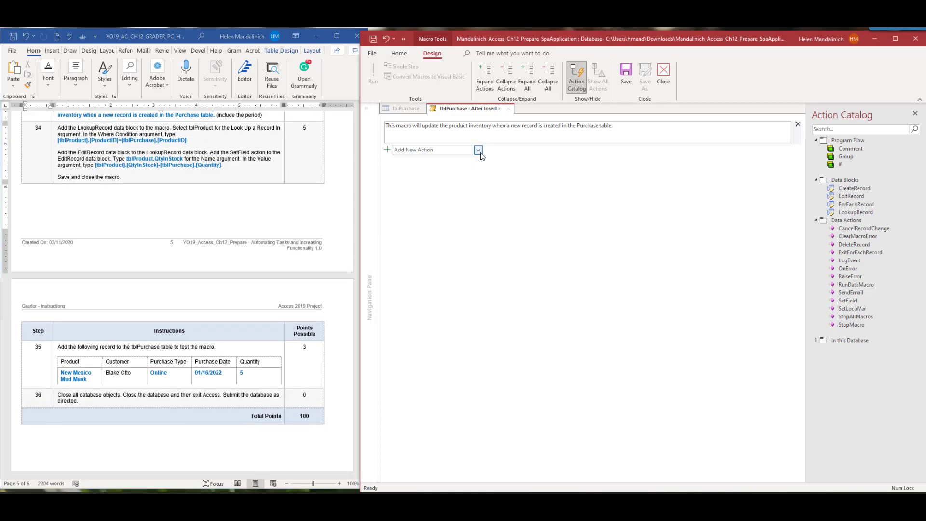
Add a LookupRecord block and copy step 34's condition from the instructions
left_click(437, 236)
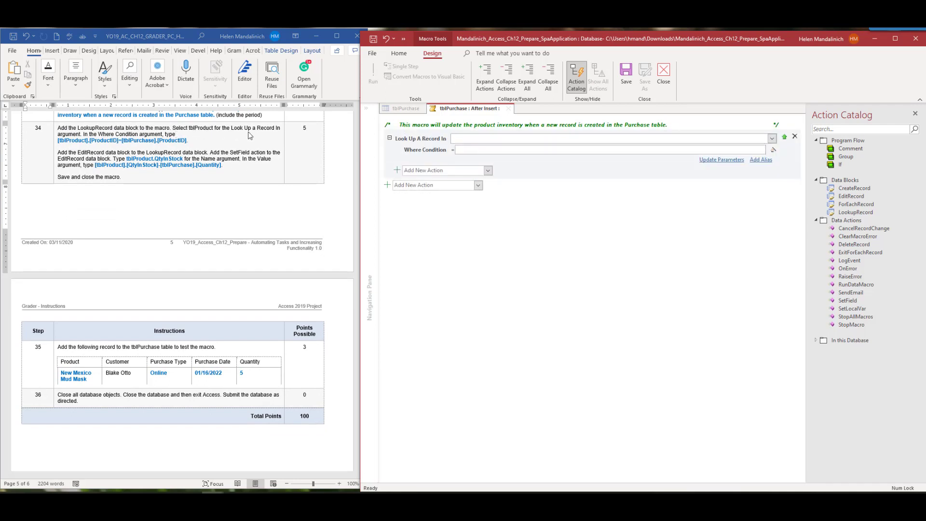
left_click(54, 140)
left_click_drag(56, 141, 116, 140)
left_click(189, 141)
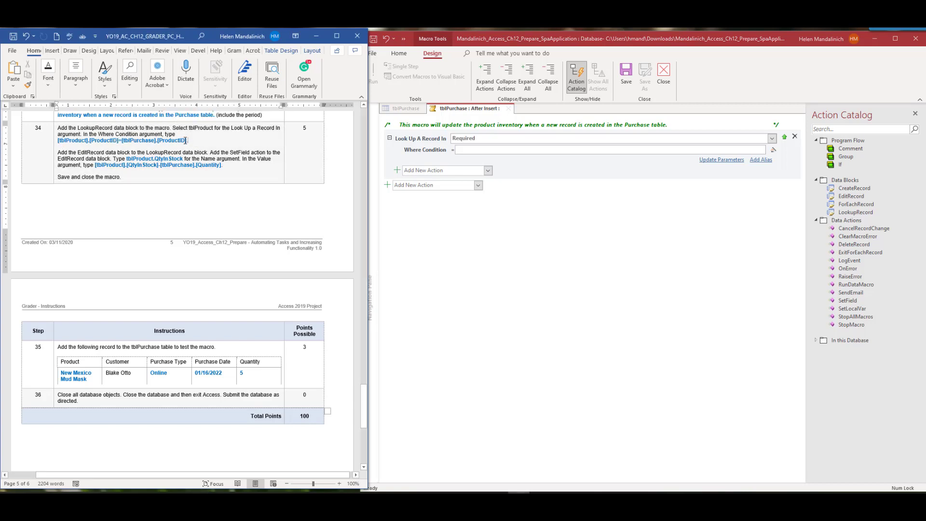
left_click_drag(186, 141, 44, 139)
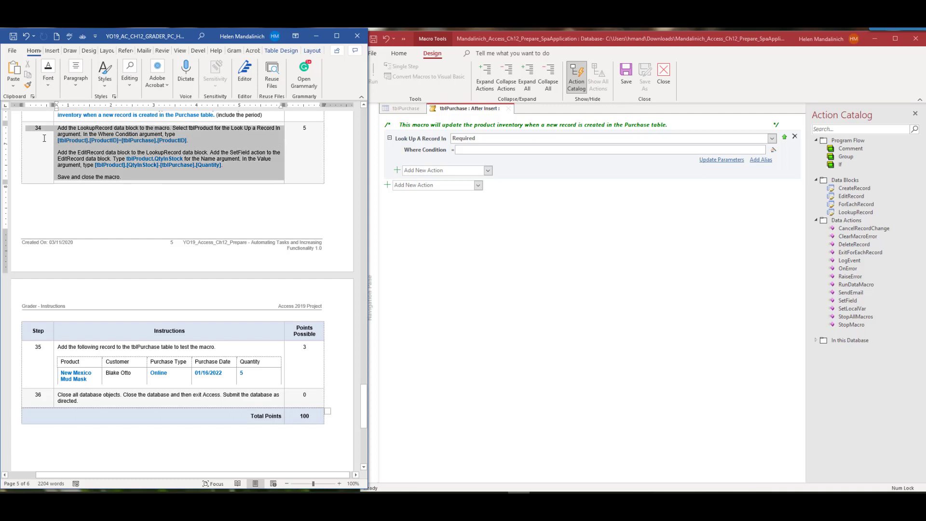
Set the Where Condition to [tblProduct].[ProductID]=[tblPurchase].[ProductID], removing the extra pasted text
left_click(480, 154)
type("Add the LookupRecord data block to the macro. Select tblProduct for the Look Up a Record In argument. In the Where Condition argument, type [tblProduct].[ProductID]=[tblPurchase].[ProductID].")
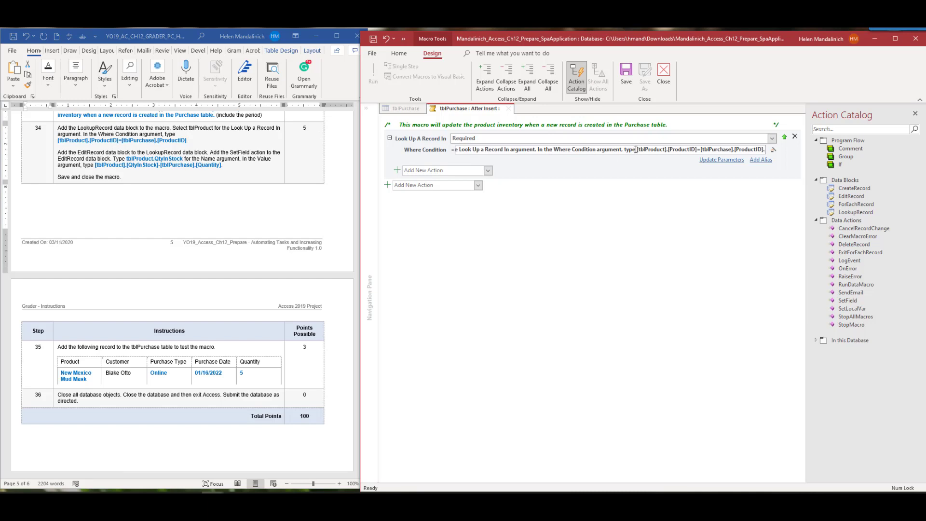
left_click_drag(636, 150, 426, 149)
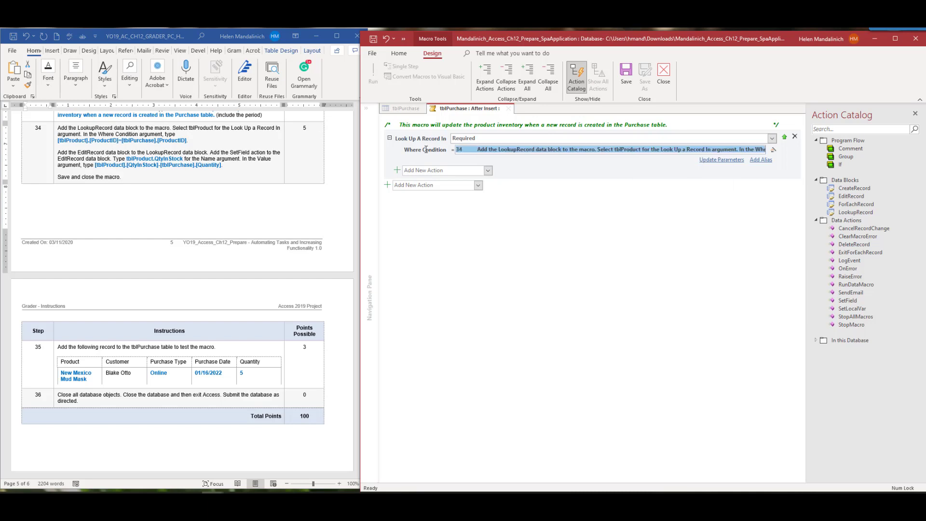
key("Delete")
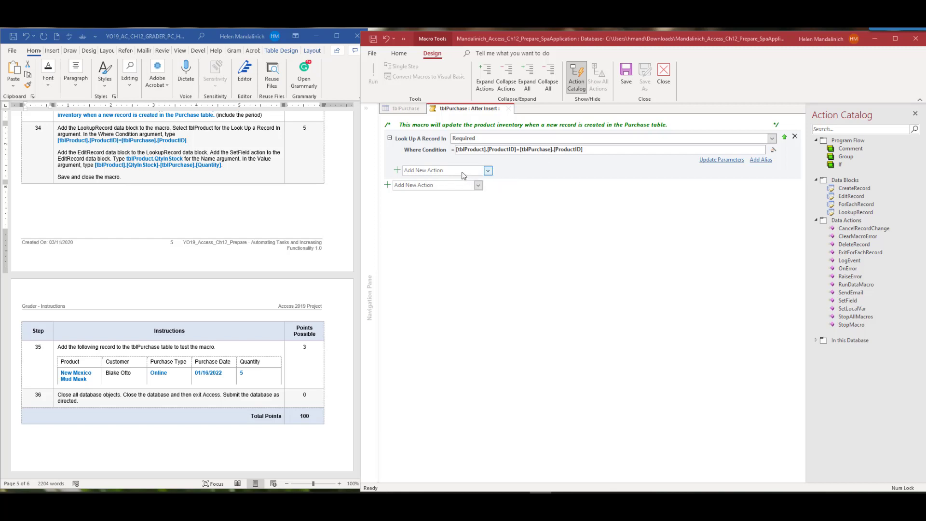
mouse_move(410, 141)
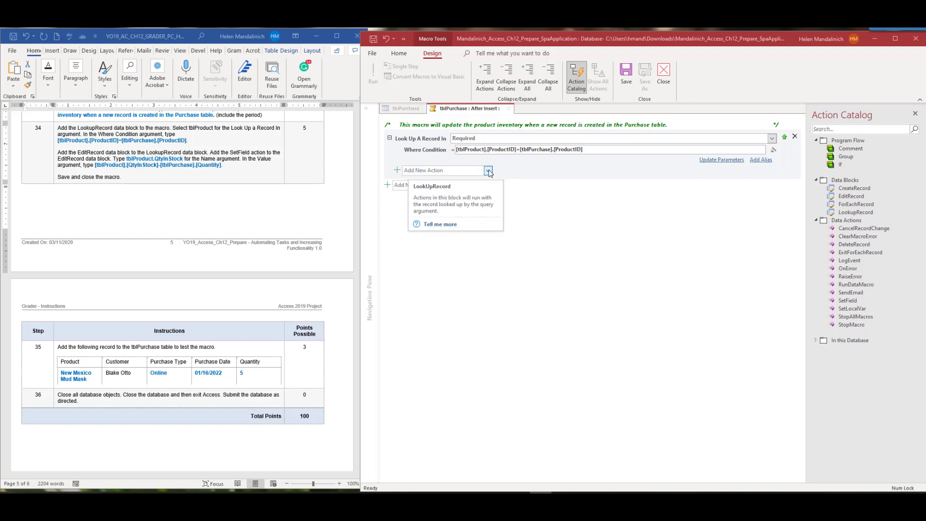
Add an EditRecord inside the lookup with a SetField named tblProduct.QtyInStock
left_click(489, 171)
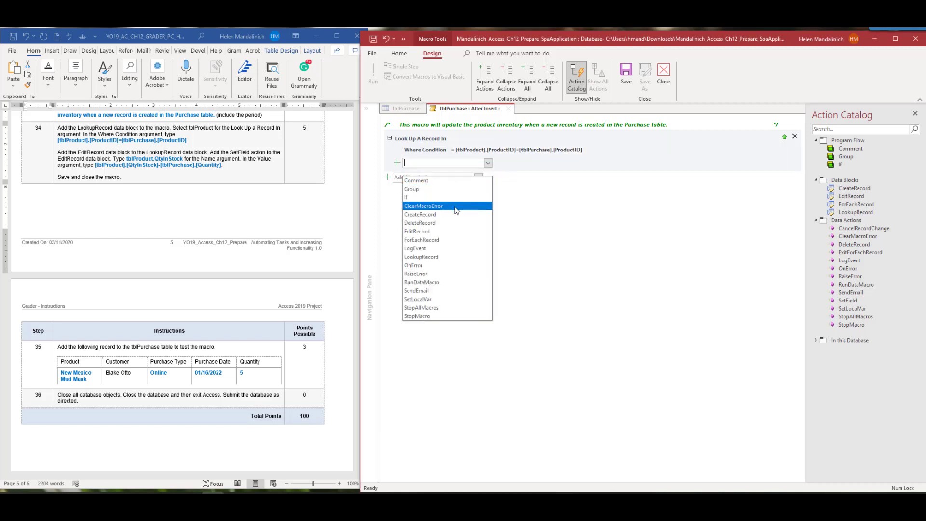
left_click(449, 232)
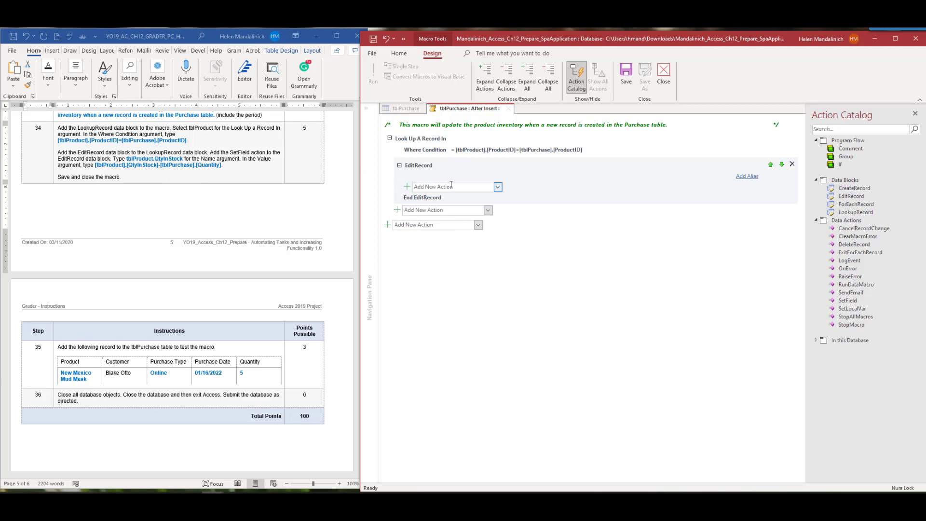
left_click(498, 187)
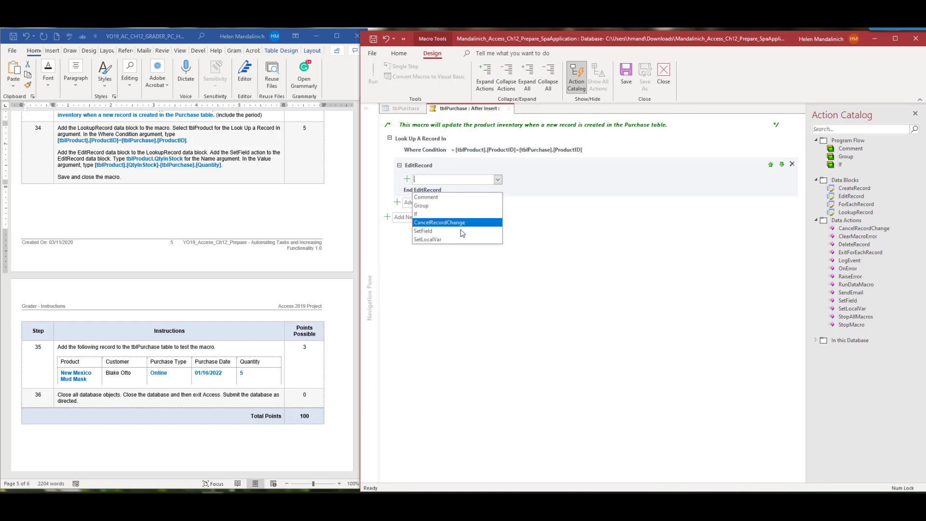
left_click(462, 230)
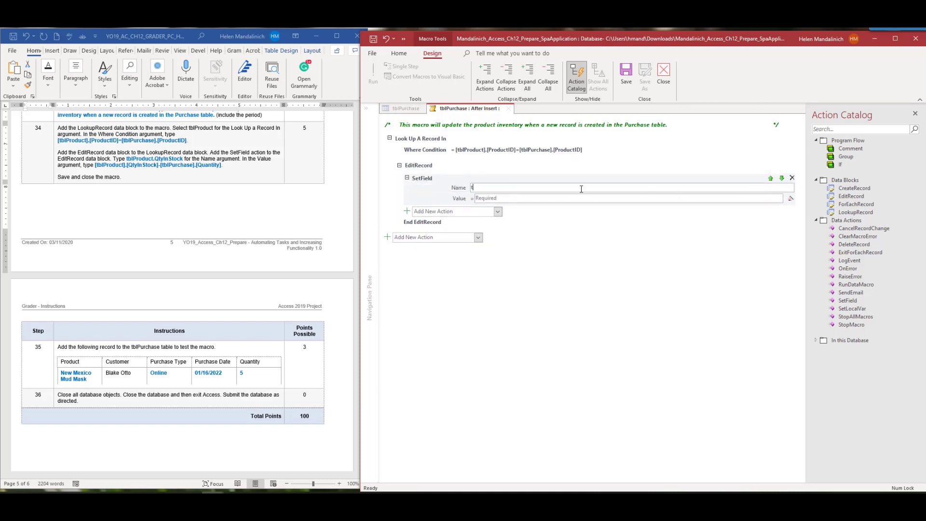
type("tblPru")
type("dcut")
key("BackSpace")
key("BackSpace")
type("uct.")
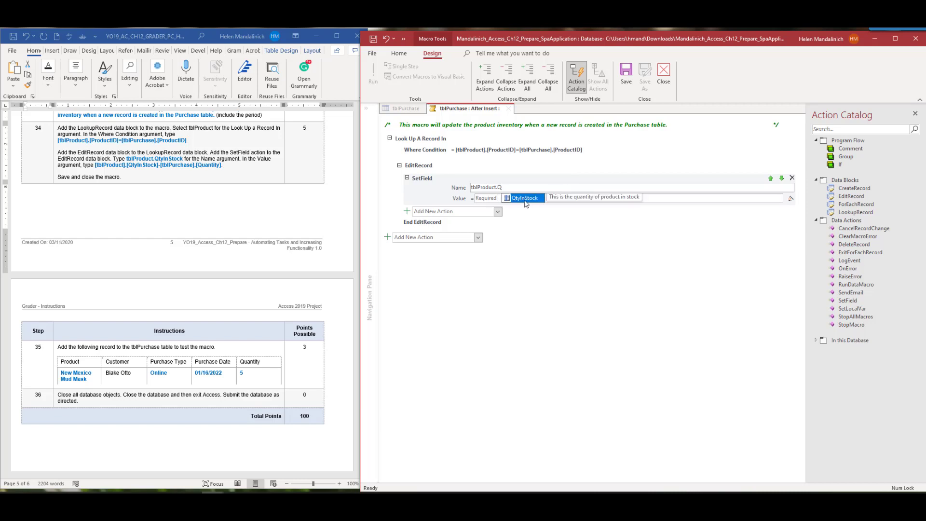
type("Q")
double_click(535, 196)
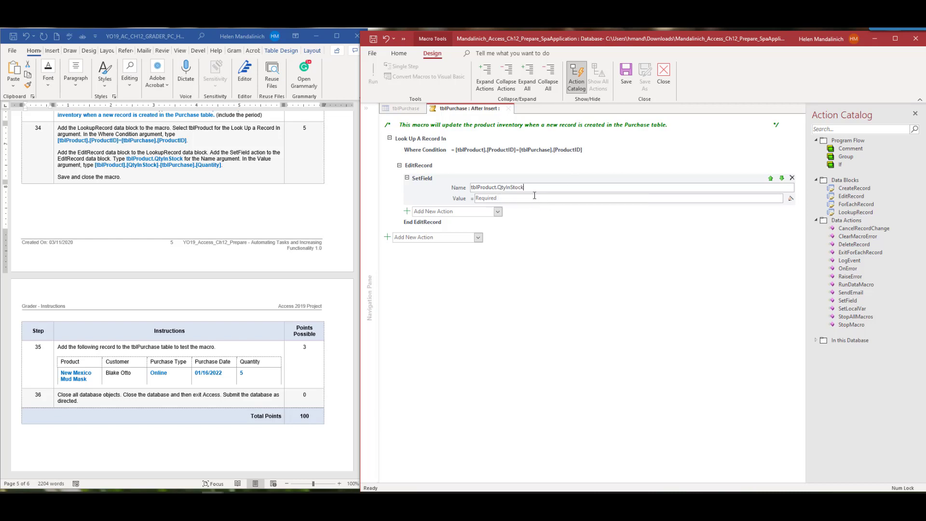
Set the SetField value to [tblProduct].[QtyInStock]-[tblPurchase].[Quantity]
left_click(533, 199)
type("tbl")
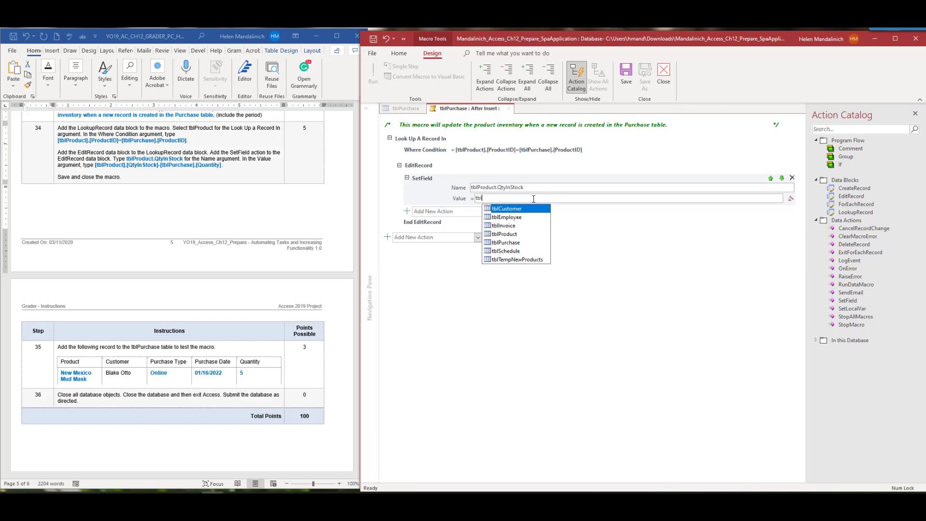
type("p")
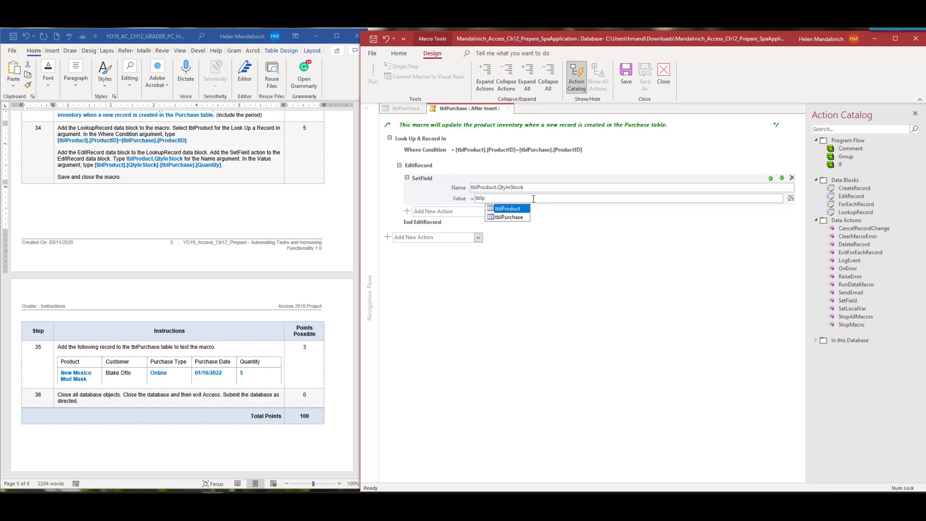
left_click(520, 210)
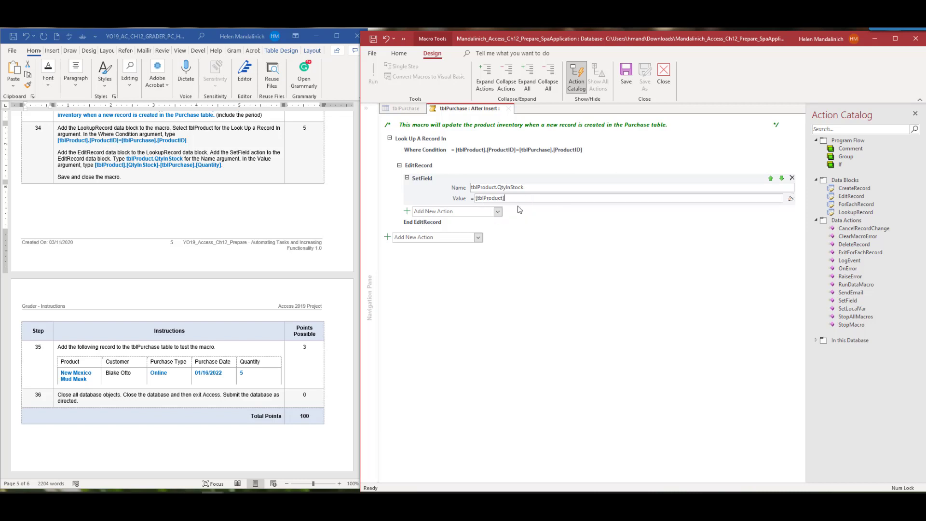
type(".q")
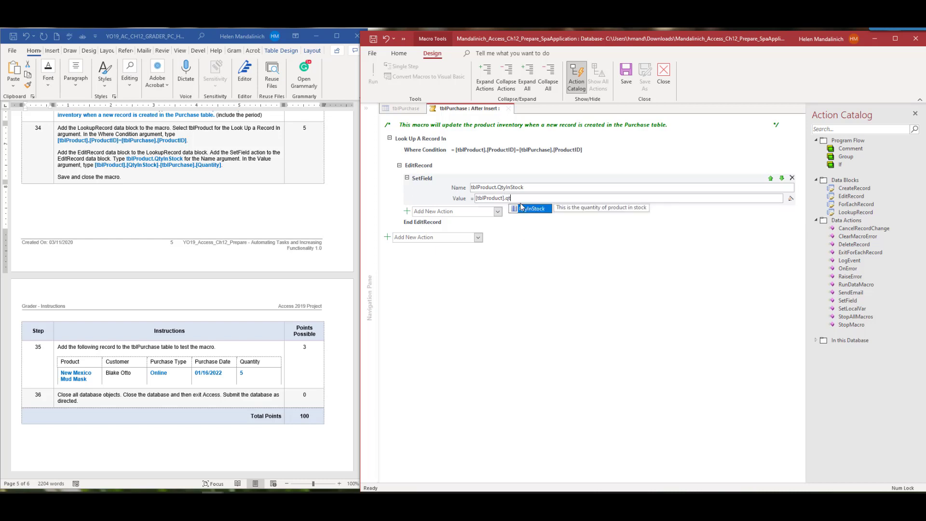
type("t")
double_click(526, 209)
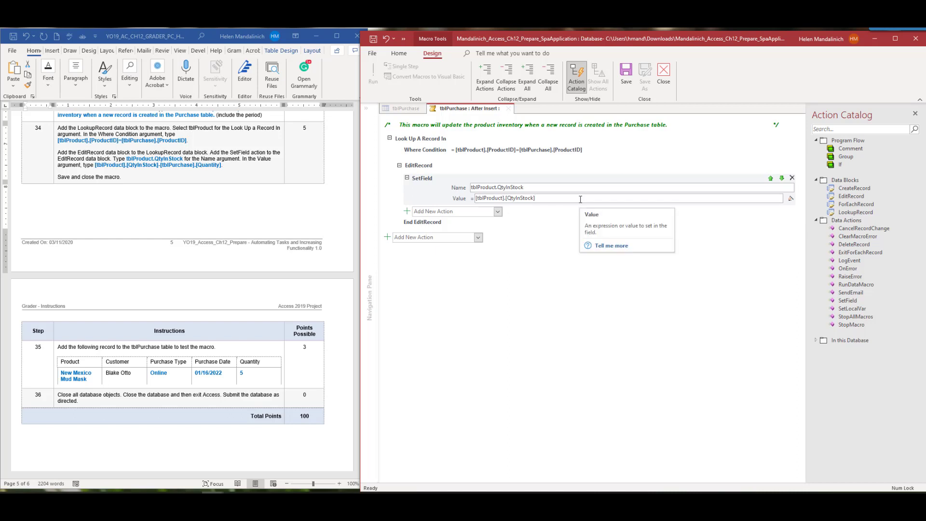
type("-tb")
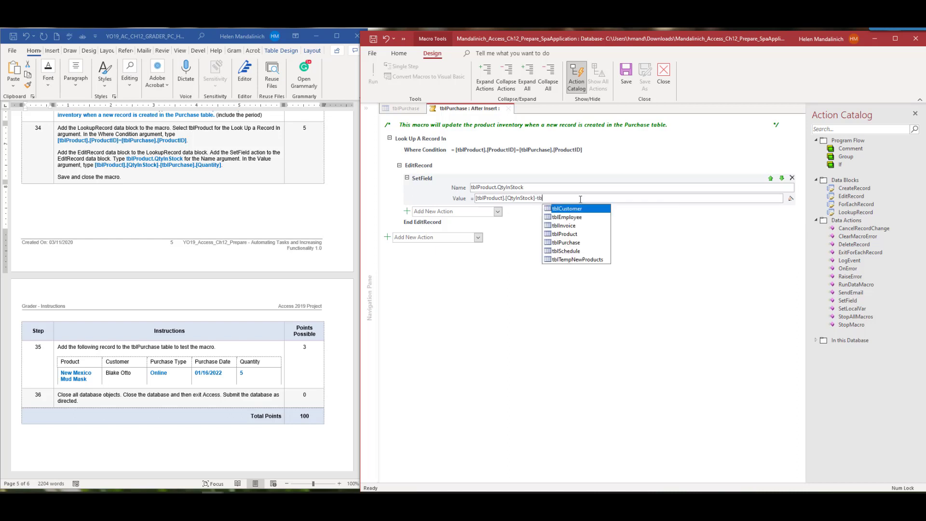
type("lp")
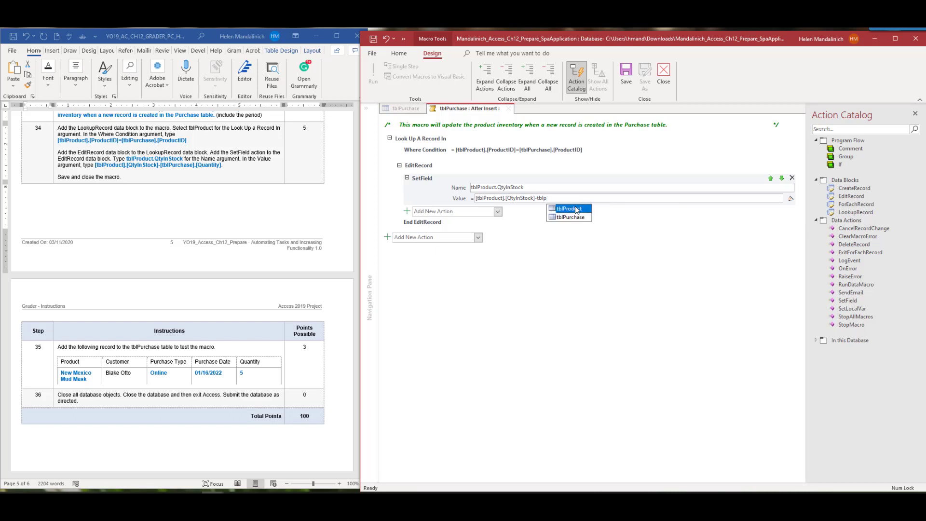
double_click(570, 217)
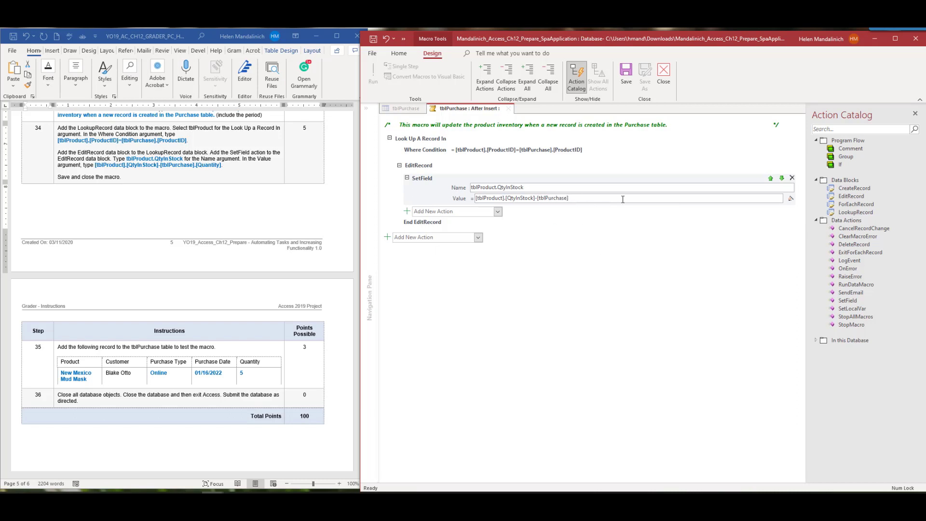
type(".q")
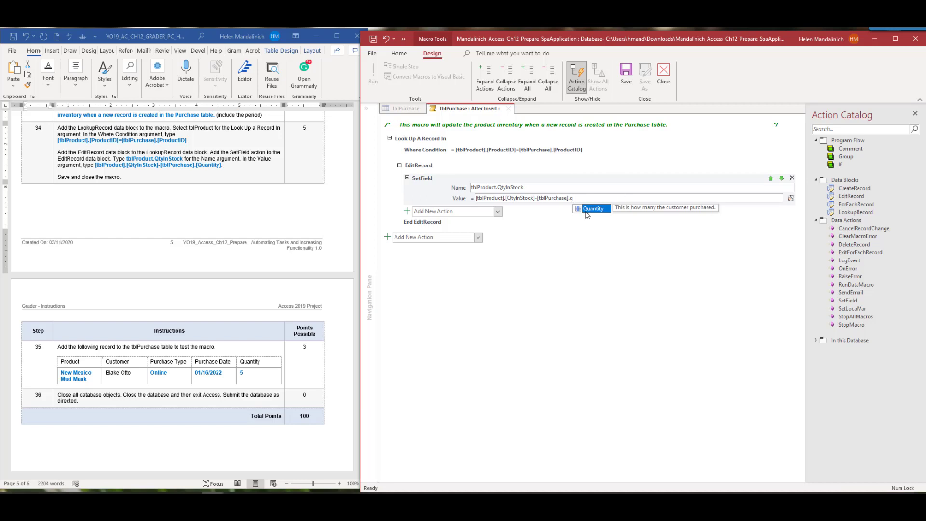
double_click(592, 209)
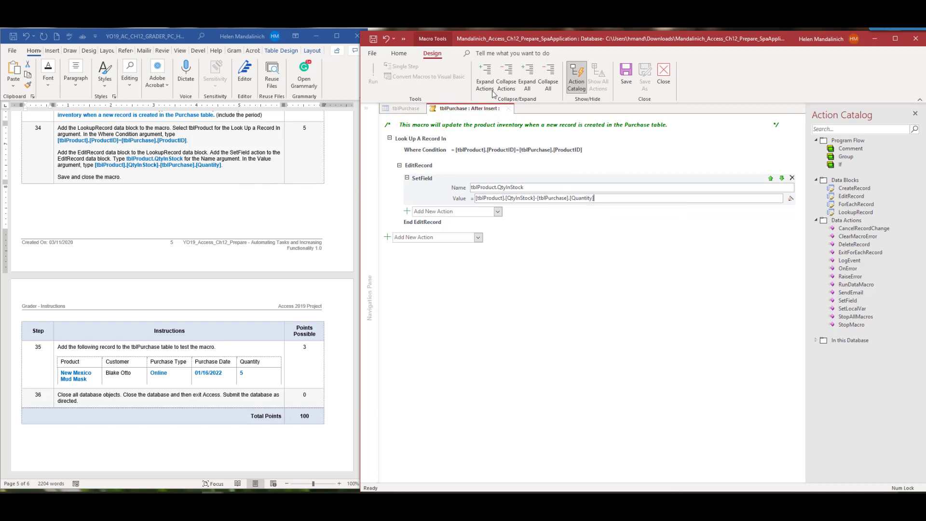
Try saving the macro and dismiss the missing lookup table warnings
left_click(625, 72)
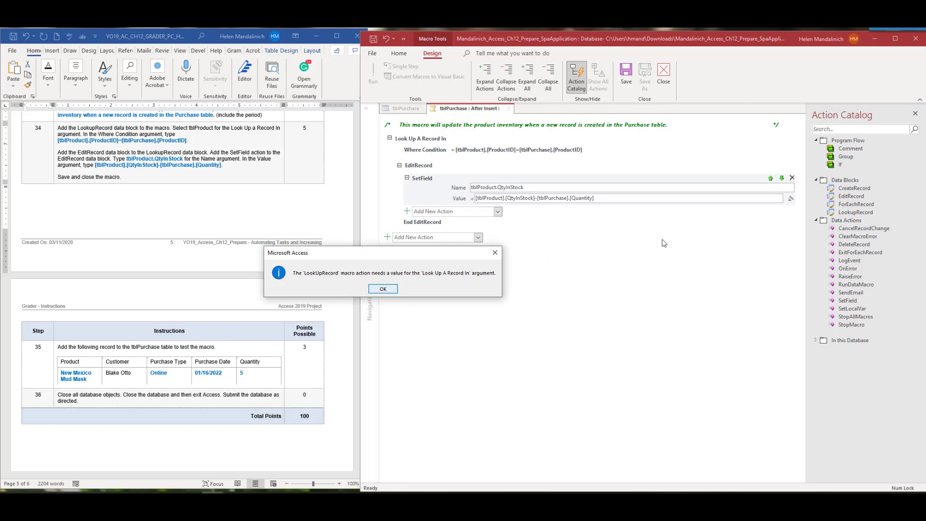
left_click(665, 244)
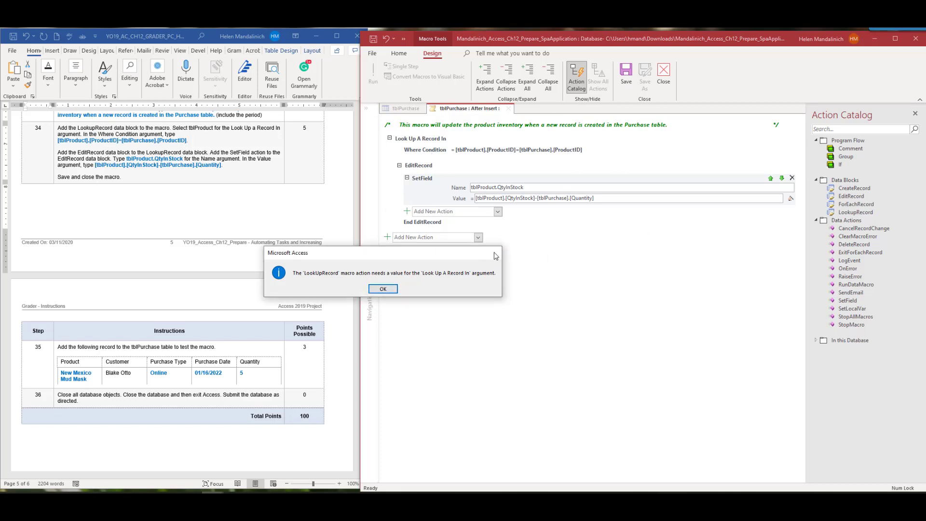
left_click(495, 252)
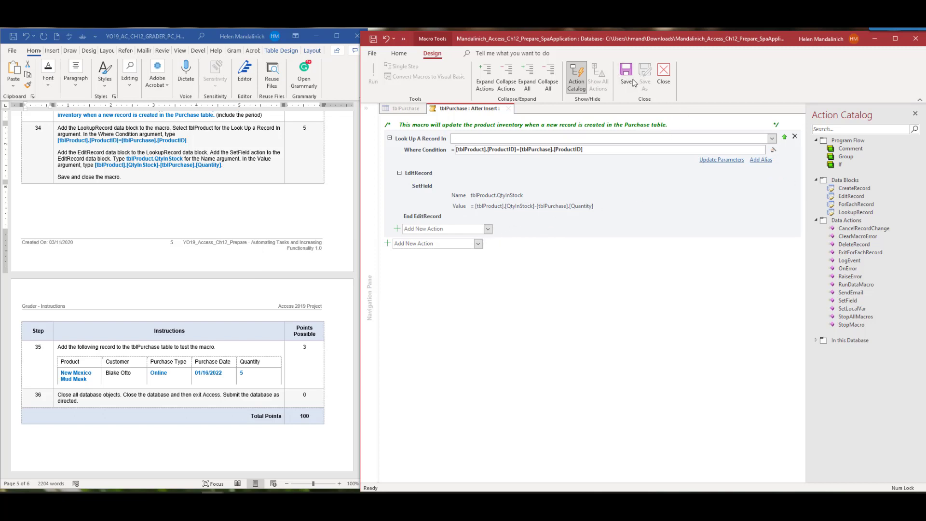
left_click(627, 76)
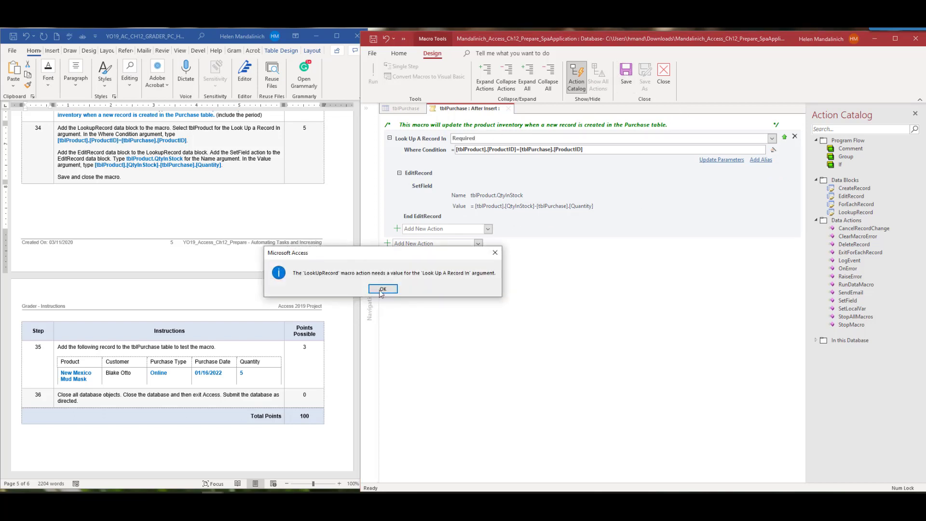
left_click(383, 288)
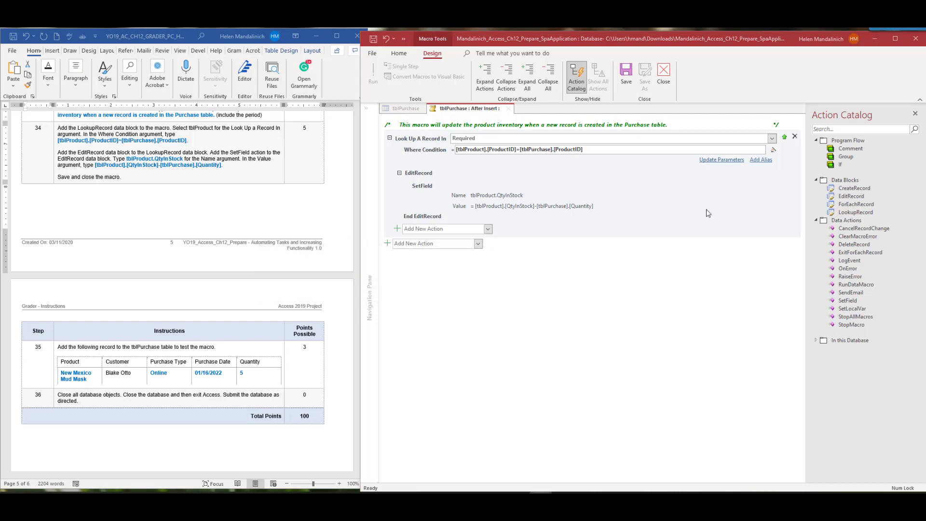
Set the LookupRecord table to tblProduct, then save and close the data macro
left_click(456, 140)
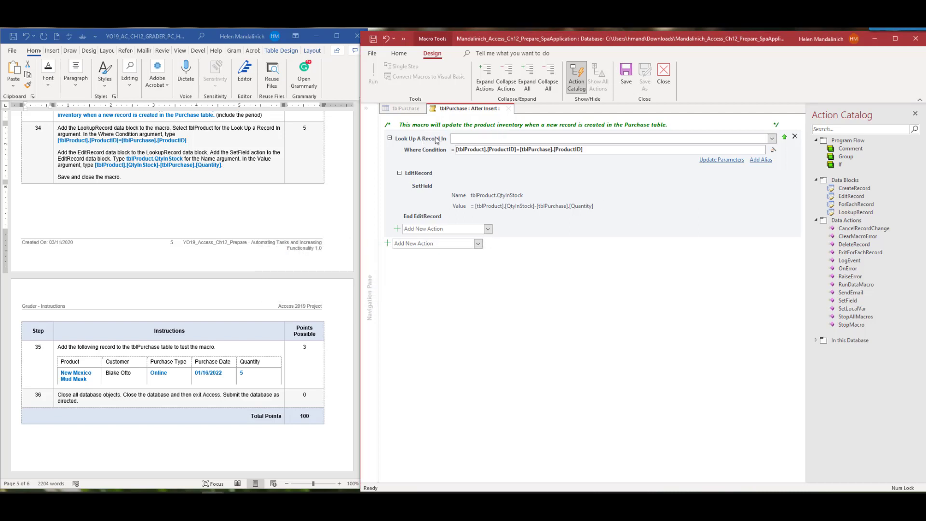
left_click(772, 138)
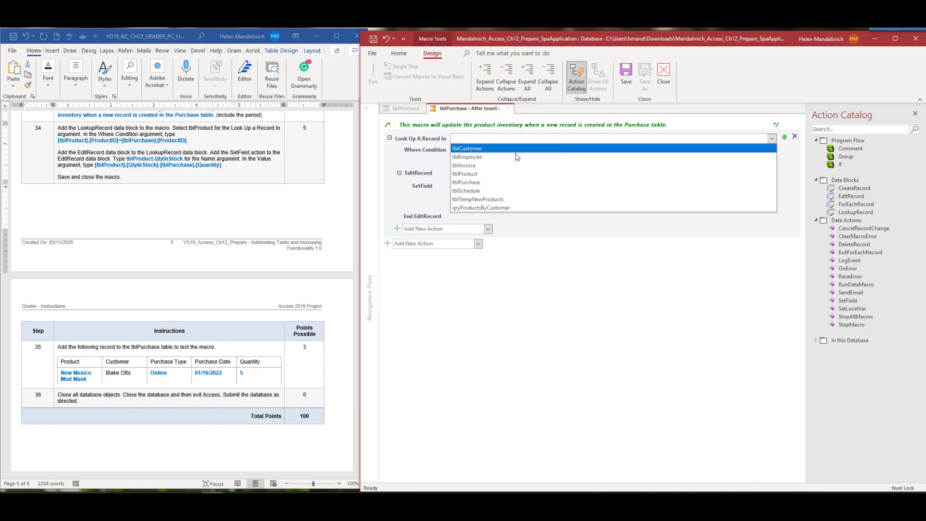
left_click(501, 176)
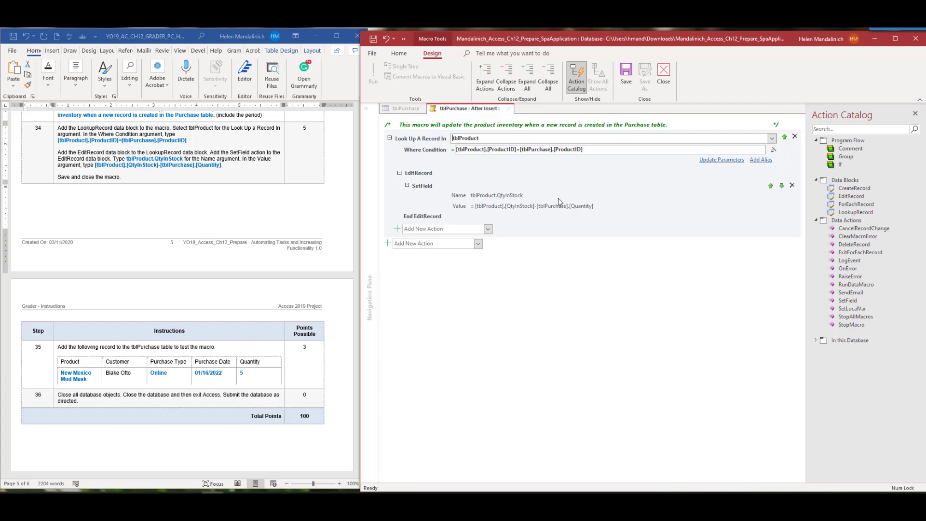
left_click(627, 73)
left_click(664, 73)
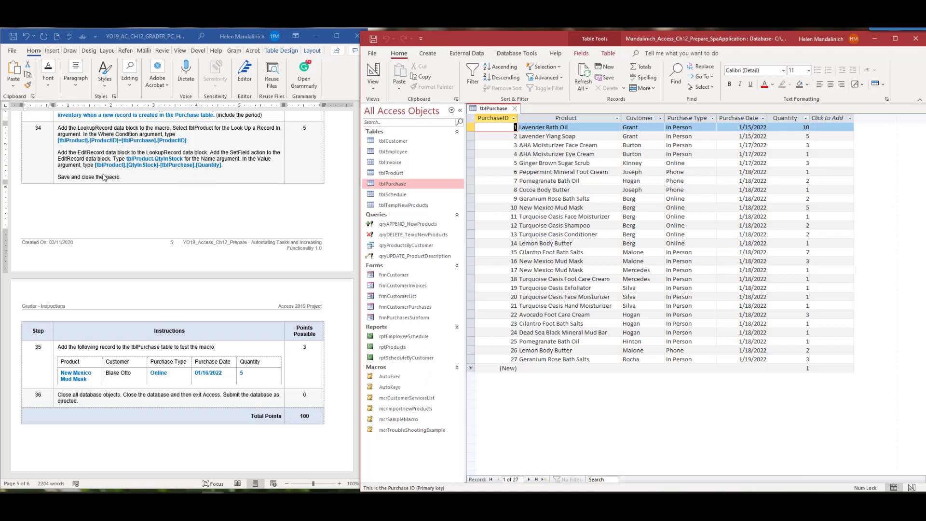
Mark step 34 done in the instructions and reopen the tblPurchase table
left_click(45, 128)
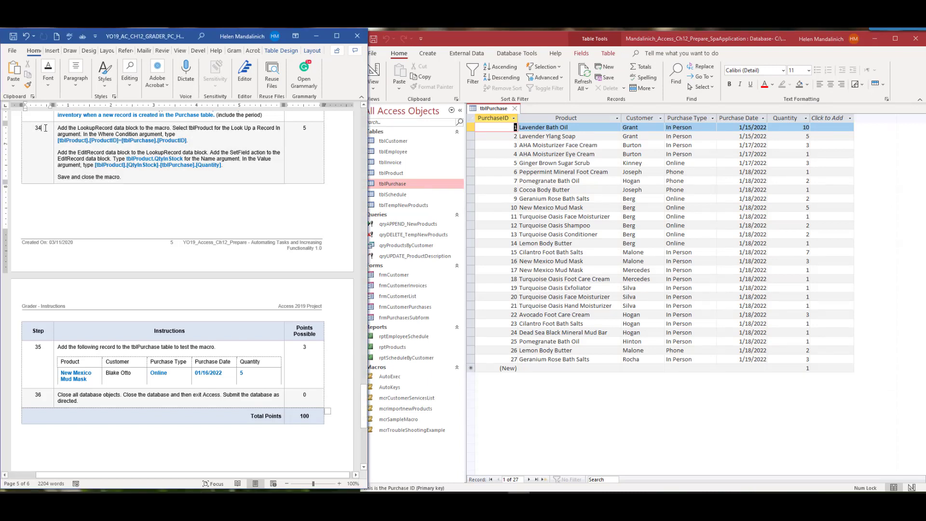
left_click_drag(45, 128, 35, 128)
left_click(67, 117)
scroll(161, 227, "down", 4)
left_click(515, 108)
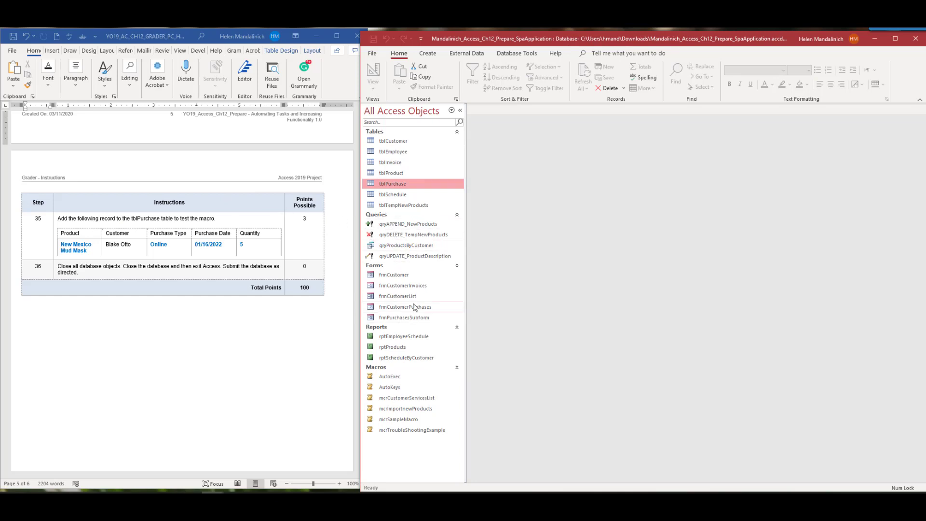
double_click(409, 184)
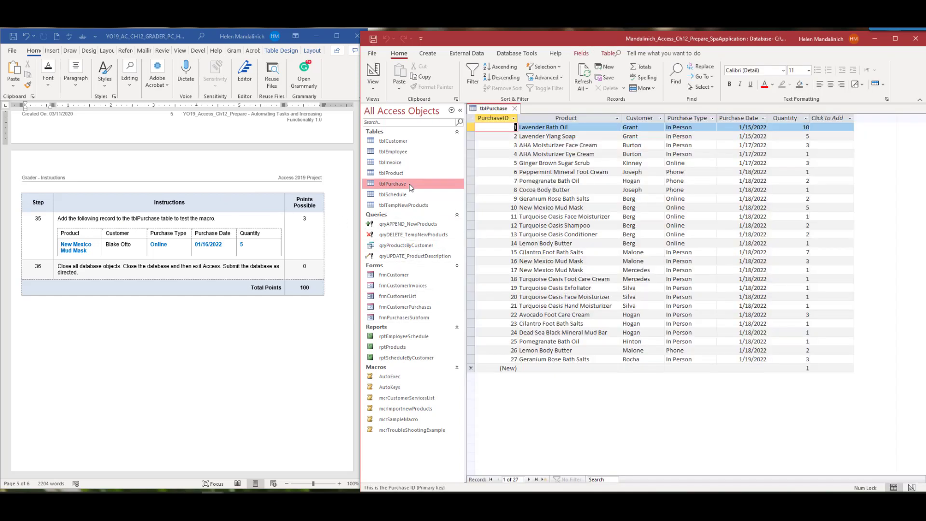
Start a new purchase for New Mexico Mud Mask with the customer from the instructions
left_click(523, 369)
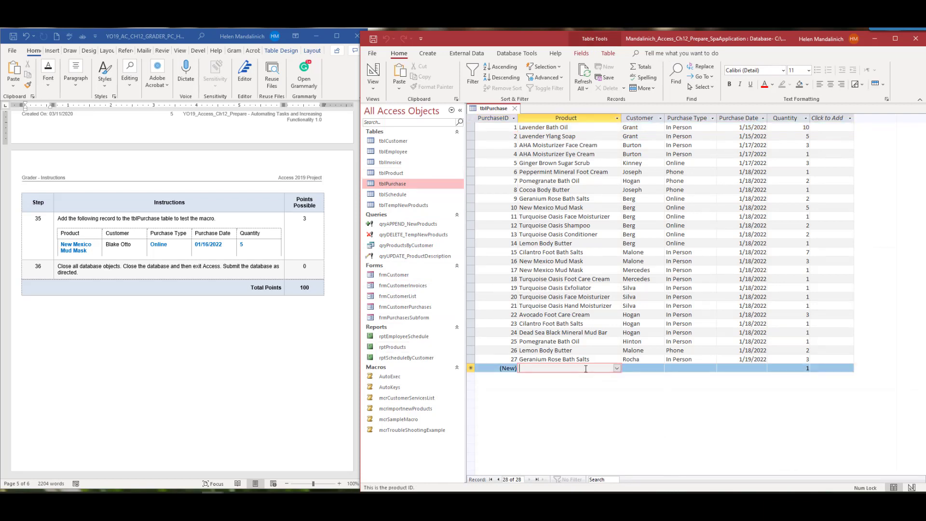
left_click(617, 368)
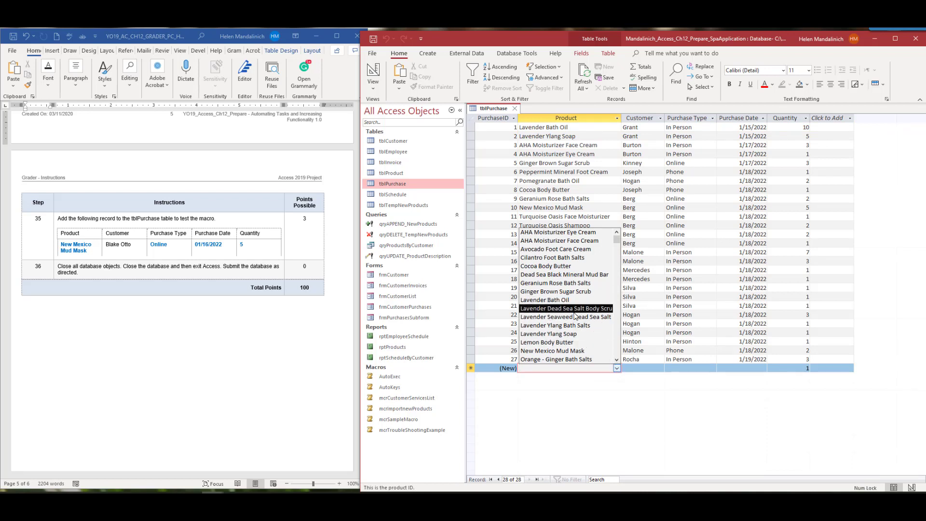
scroll(581, 320, "down", 1)
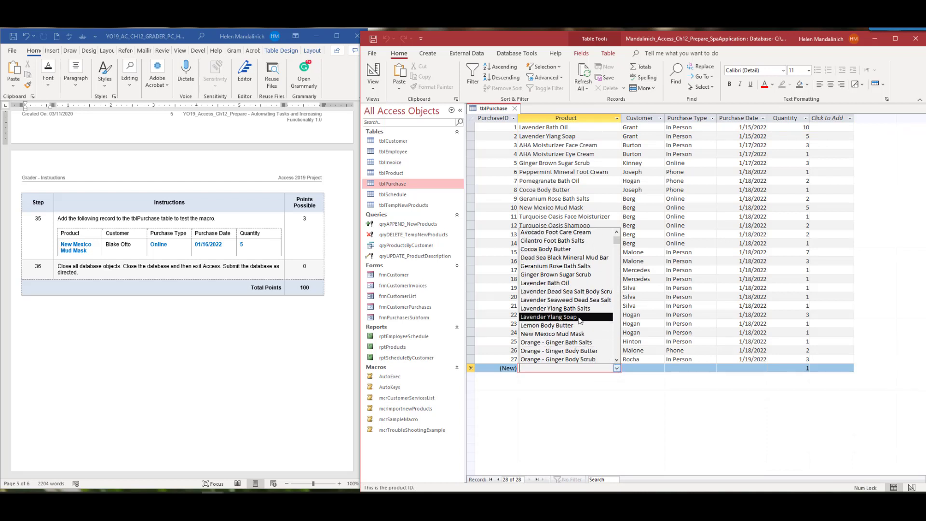
left_click(577, 337)
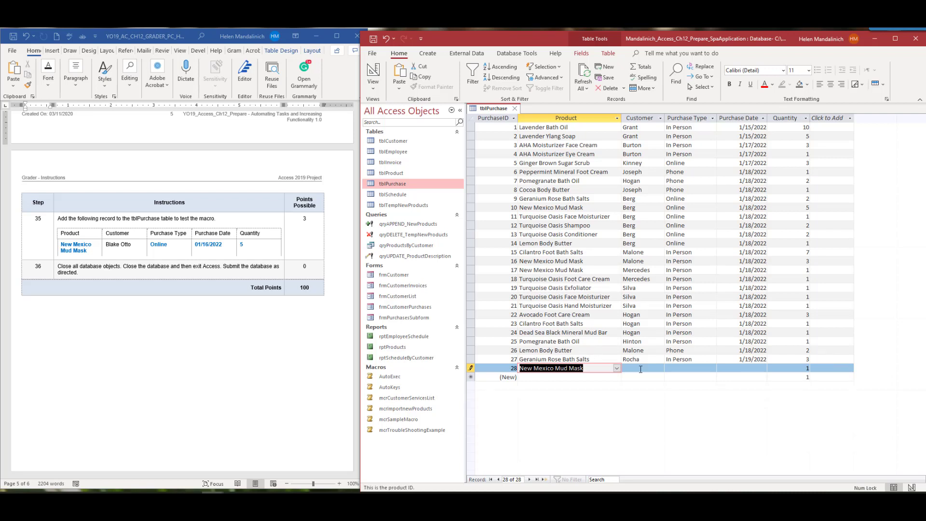
left_click(641, 369)
left_click(660, 369)
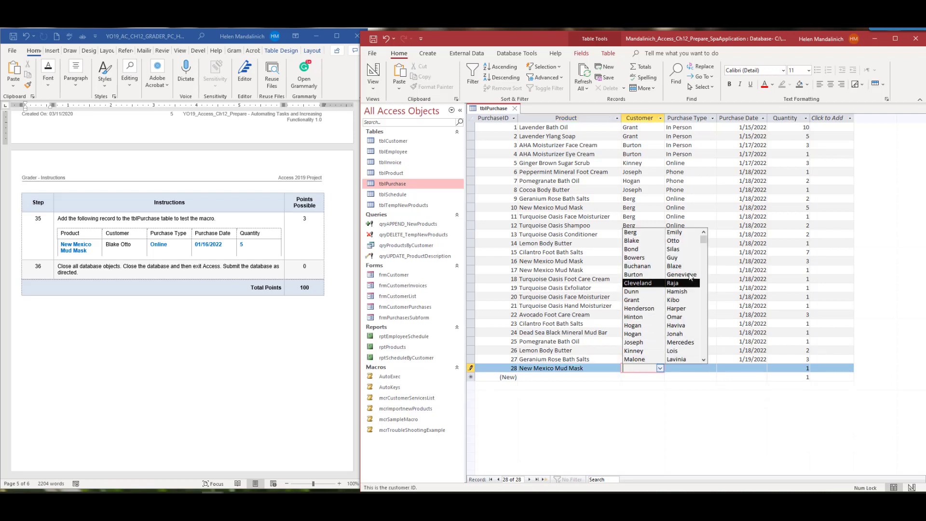
left_click(685, 240)
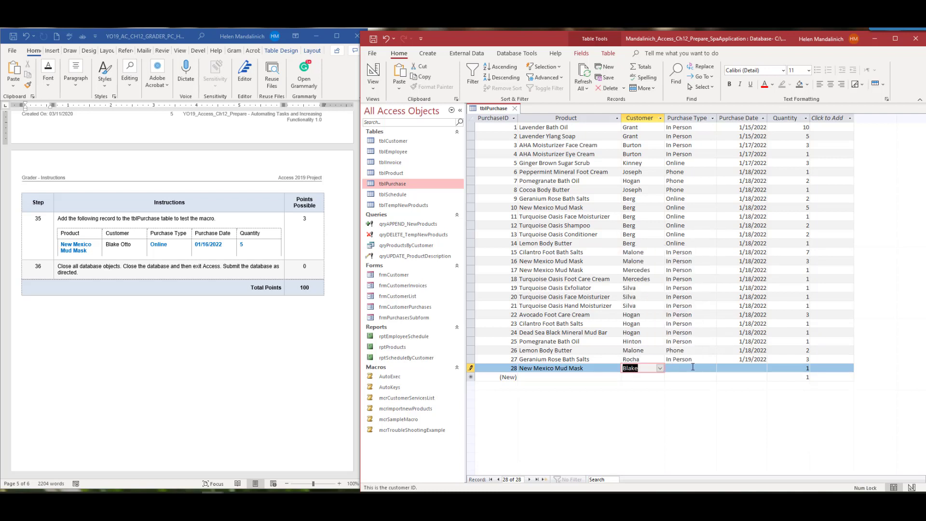
Set the purchase type to Online, date 01/16/2022, and quantity 5
left_click(693, 367)
left_click(712, 368)
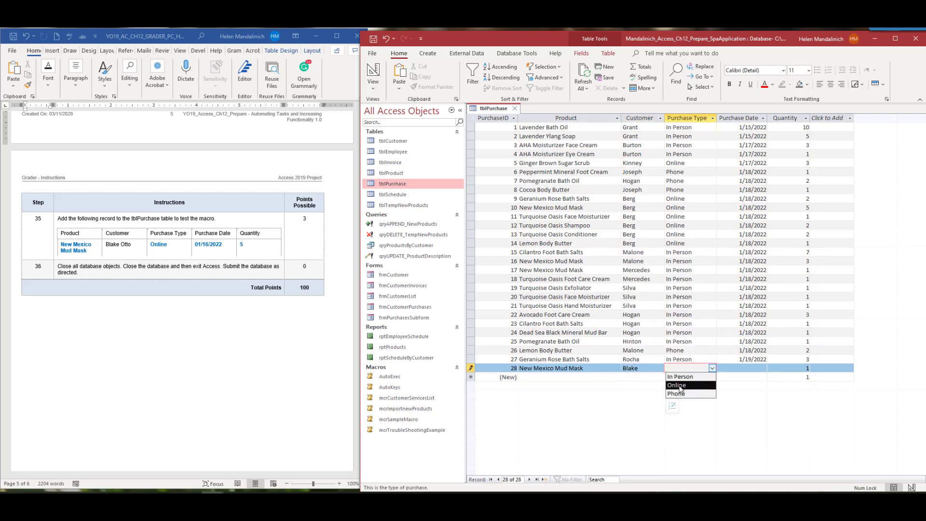
left_click(681, 387)
left_click(741, 368)
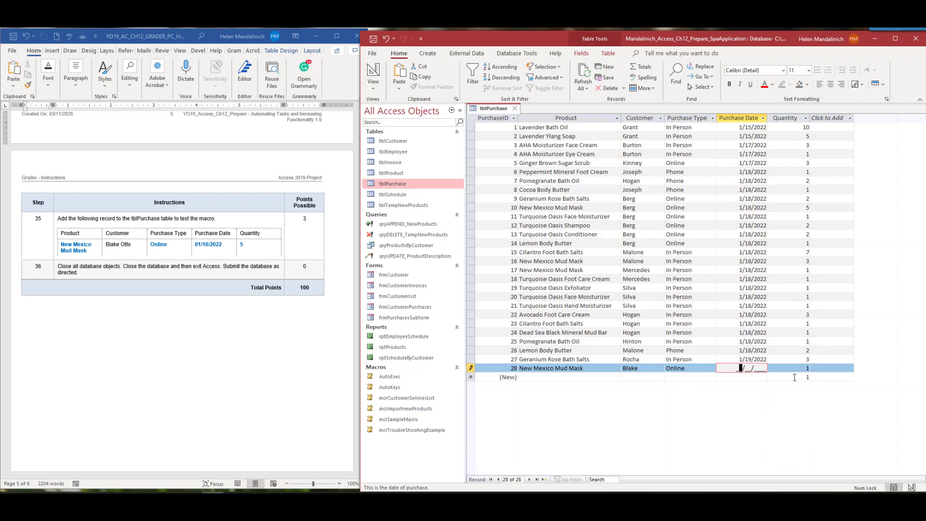
type("01")
key("BackSpace")
key("BackSpace")
type("01/")
type("16/202")
key("Tab")
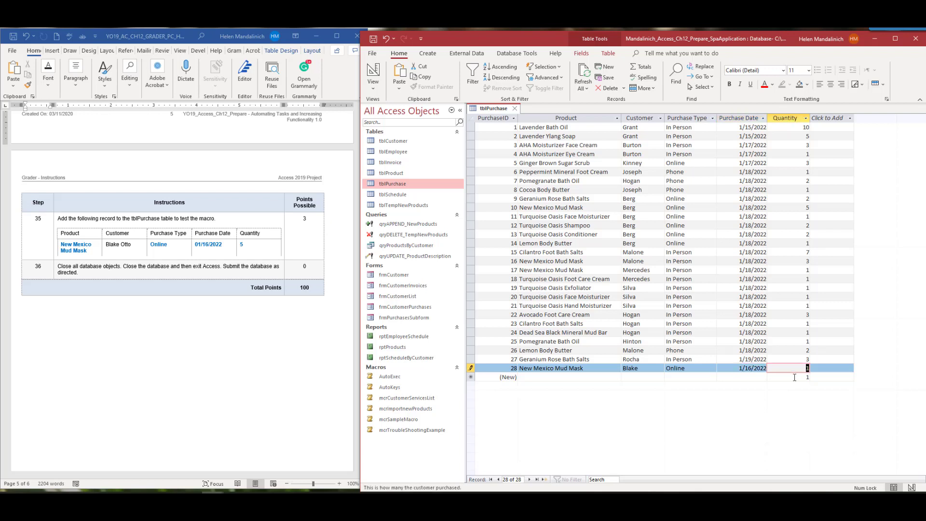
type("5")
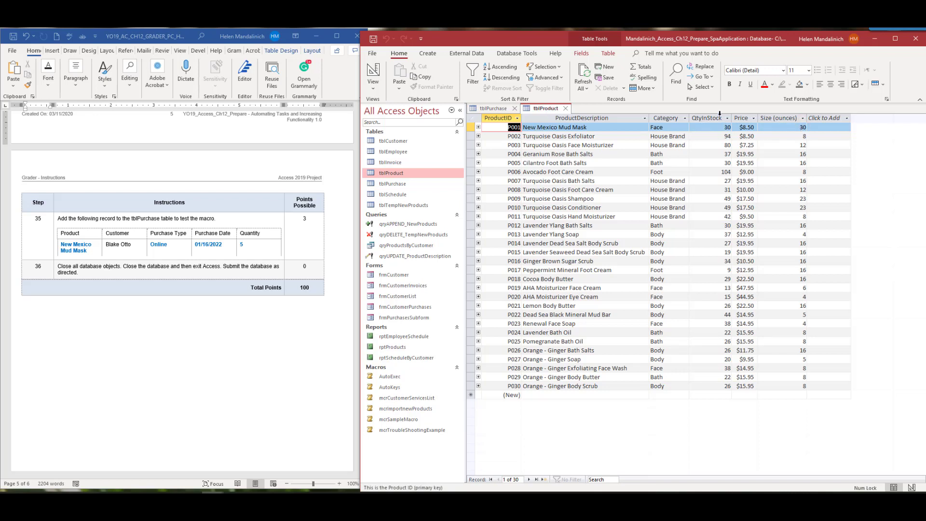
Save purchase record 28 and confirm it in tblPurchase before closing the datasheet
left_click(566, 108)
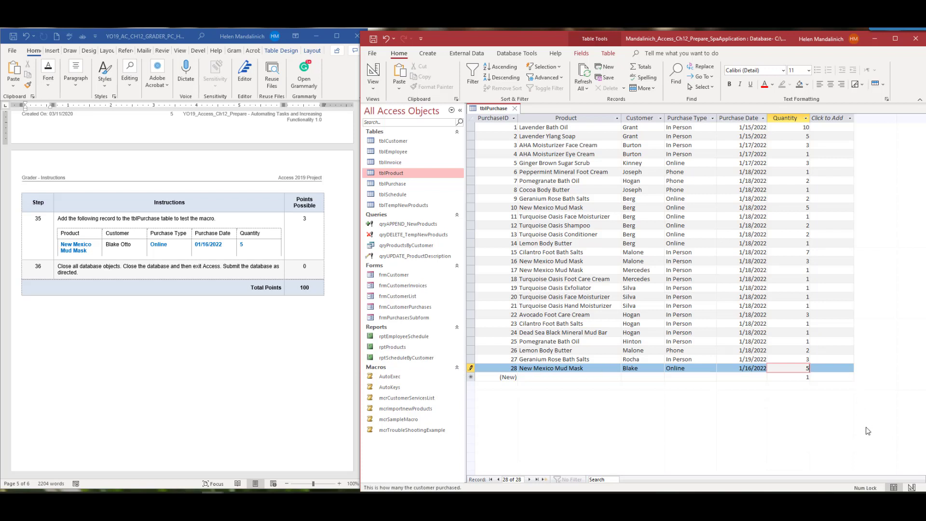
key("Tab")
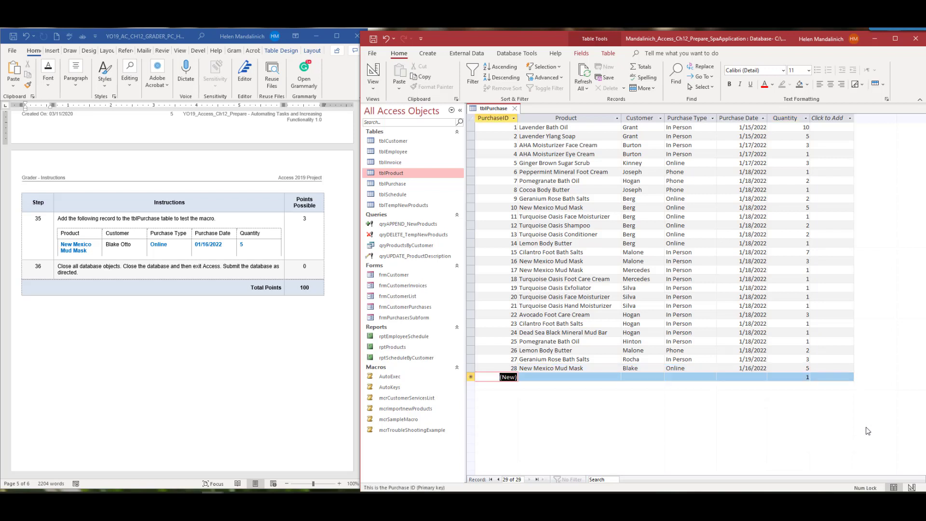
left_click(515, 109)
double_click(404, 185)
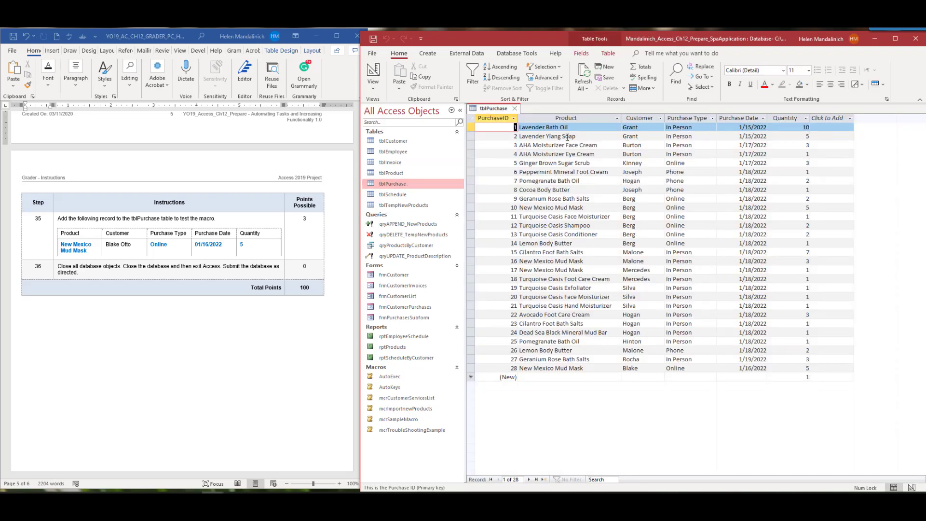
left_click(514, 110)
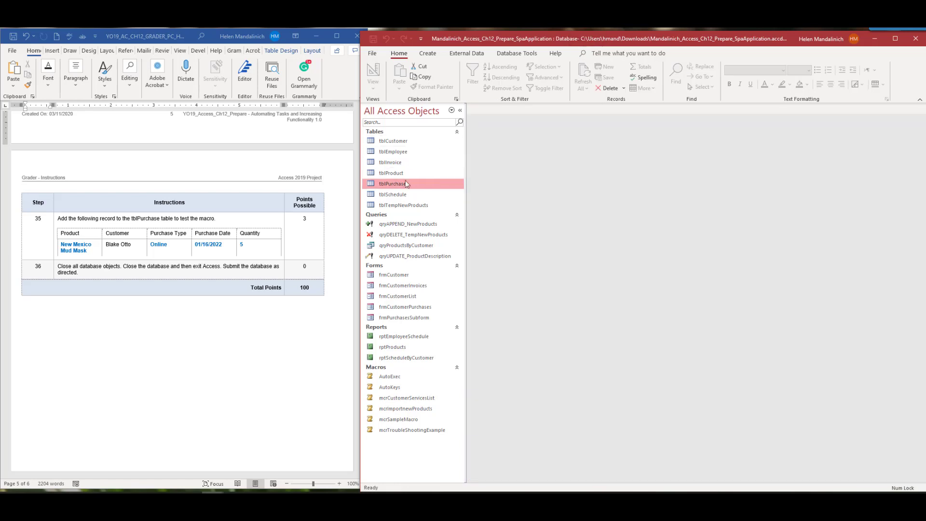
Check tblProduct shows New Mexico Mud Mask at 25 in stock, mark step 35, and close it
left_click(405, 174)
double_click(404, 175)
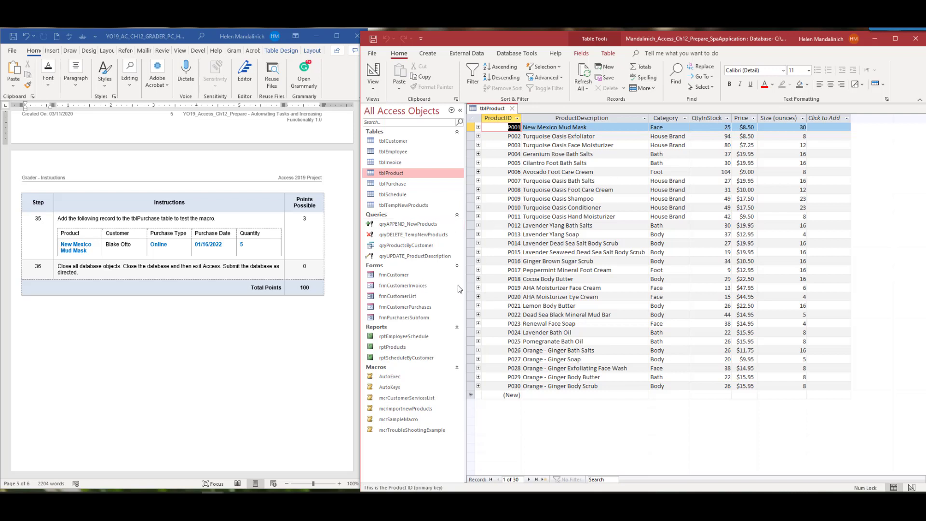
left_click(45, 218)
double_click(45, 219)
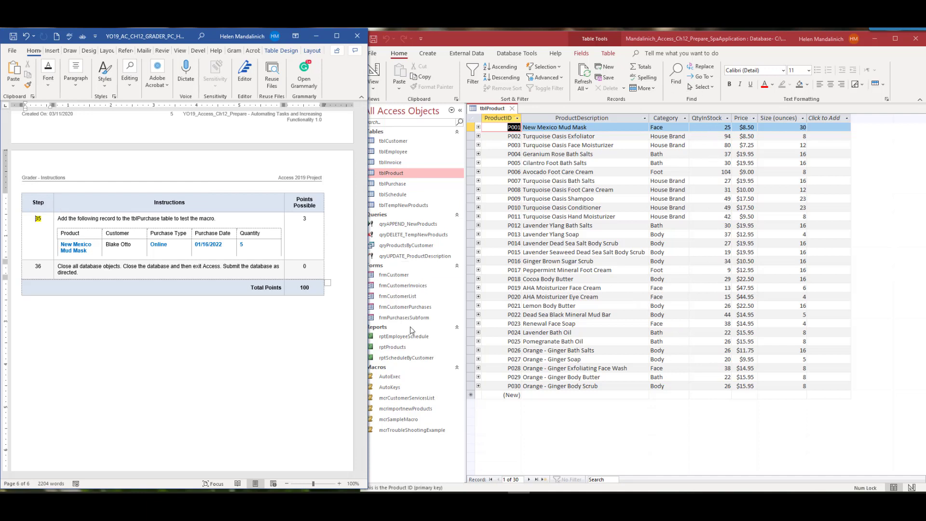
left_click(520, 128)
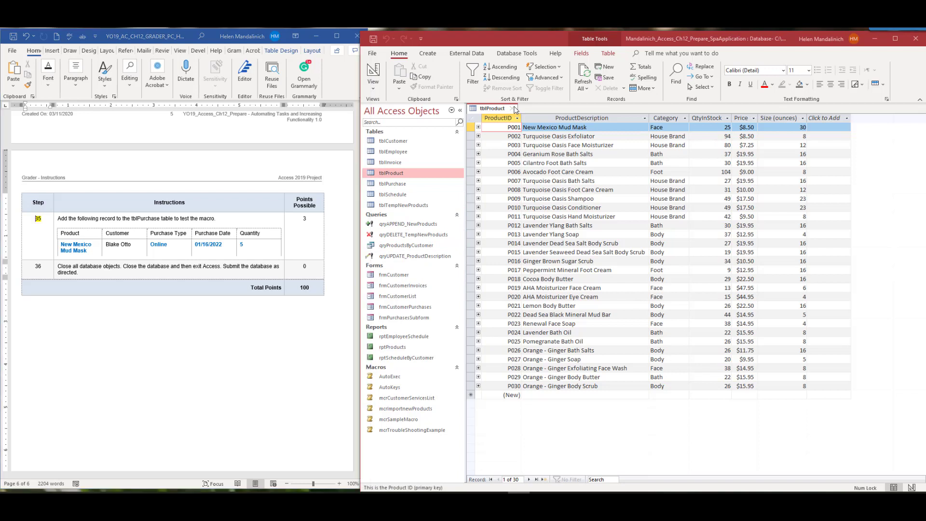
left_click(513, 109)
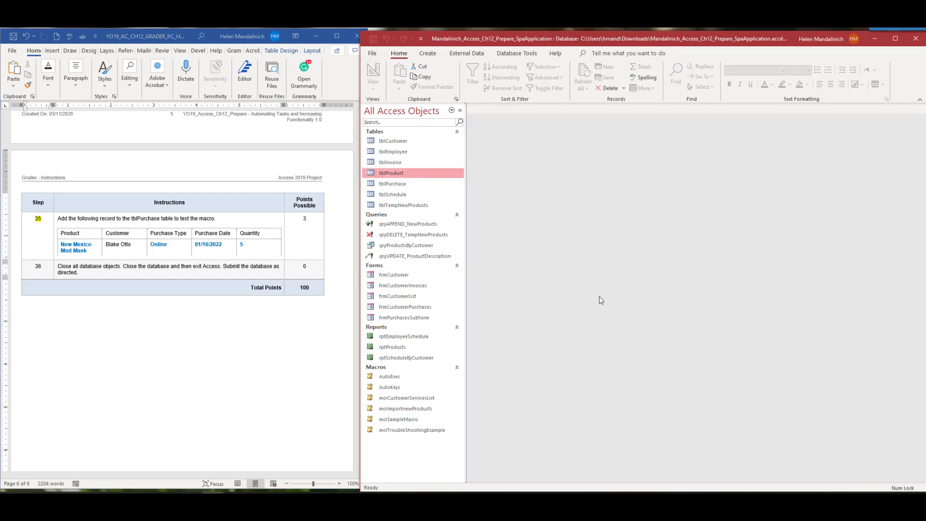